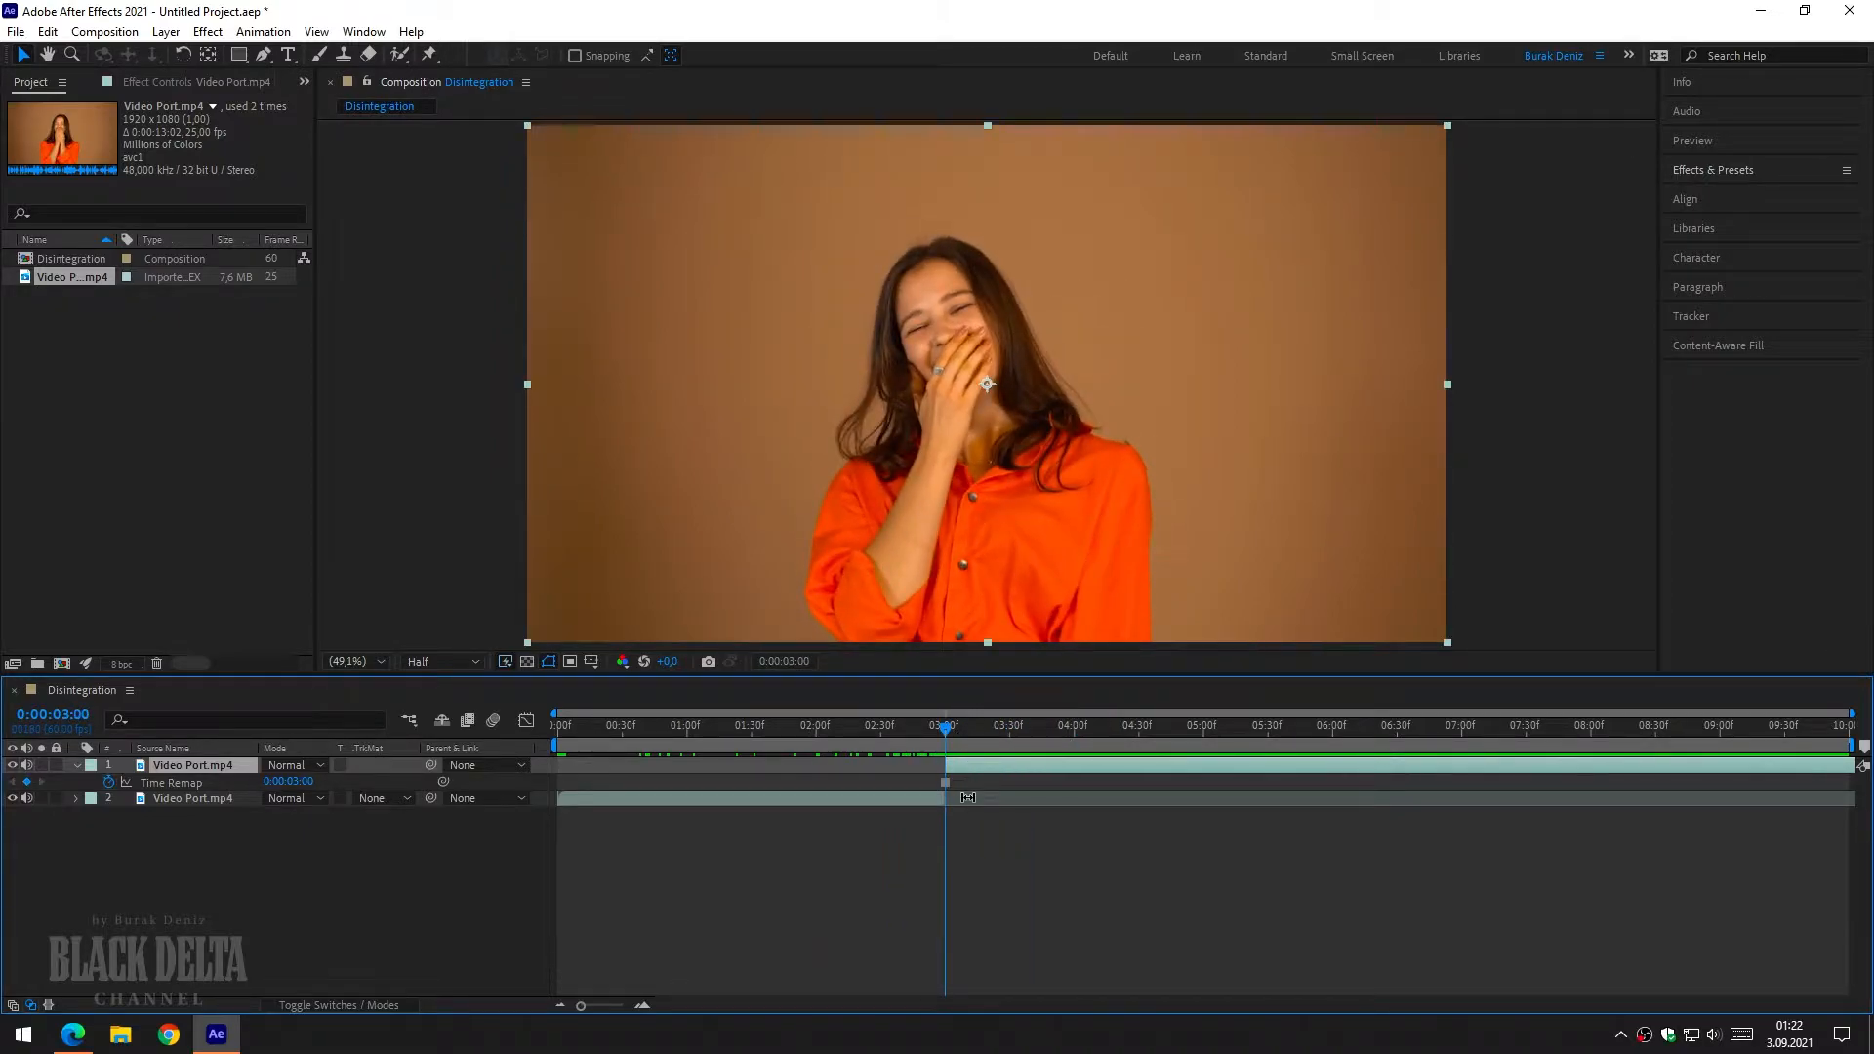
Create a 1920 x 1080 px solid named Background, coloured with the brown sampled from the video's backdrop
{"action": "right_click", "coordinate": [383, 857]}
{"action": "mouse_move", "coordinate": [413, 626]}
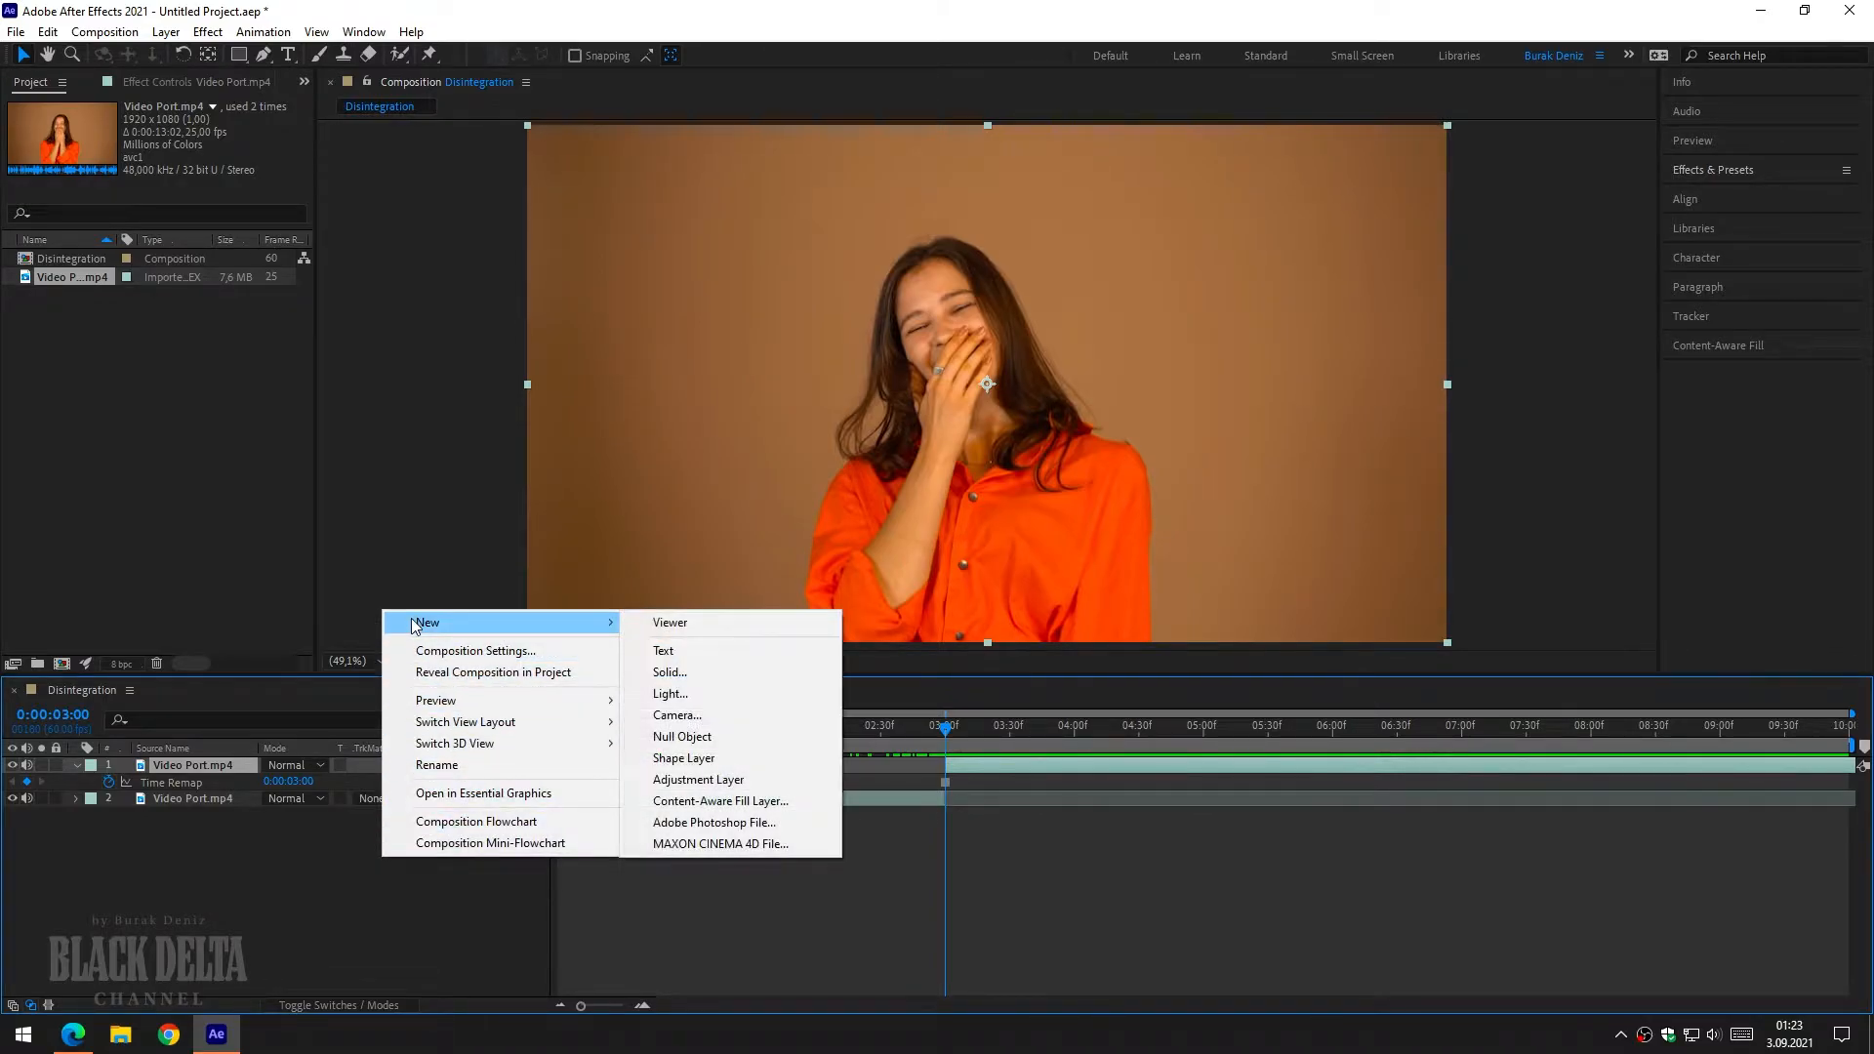
{"action": "left_click", "coordinate": [685, 672]}
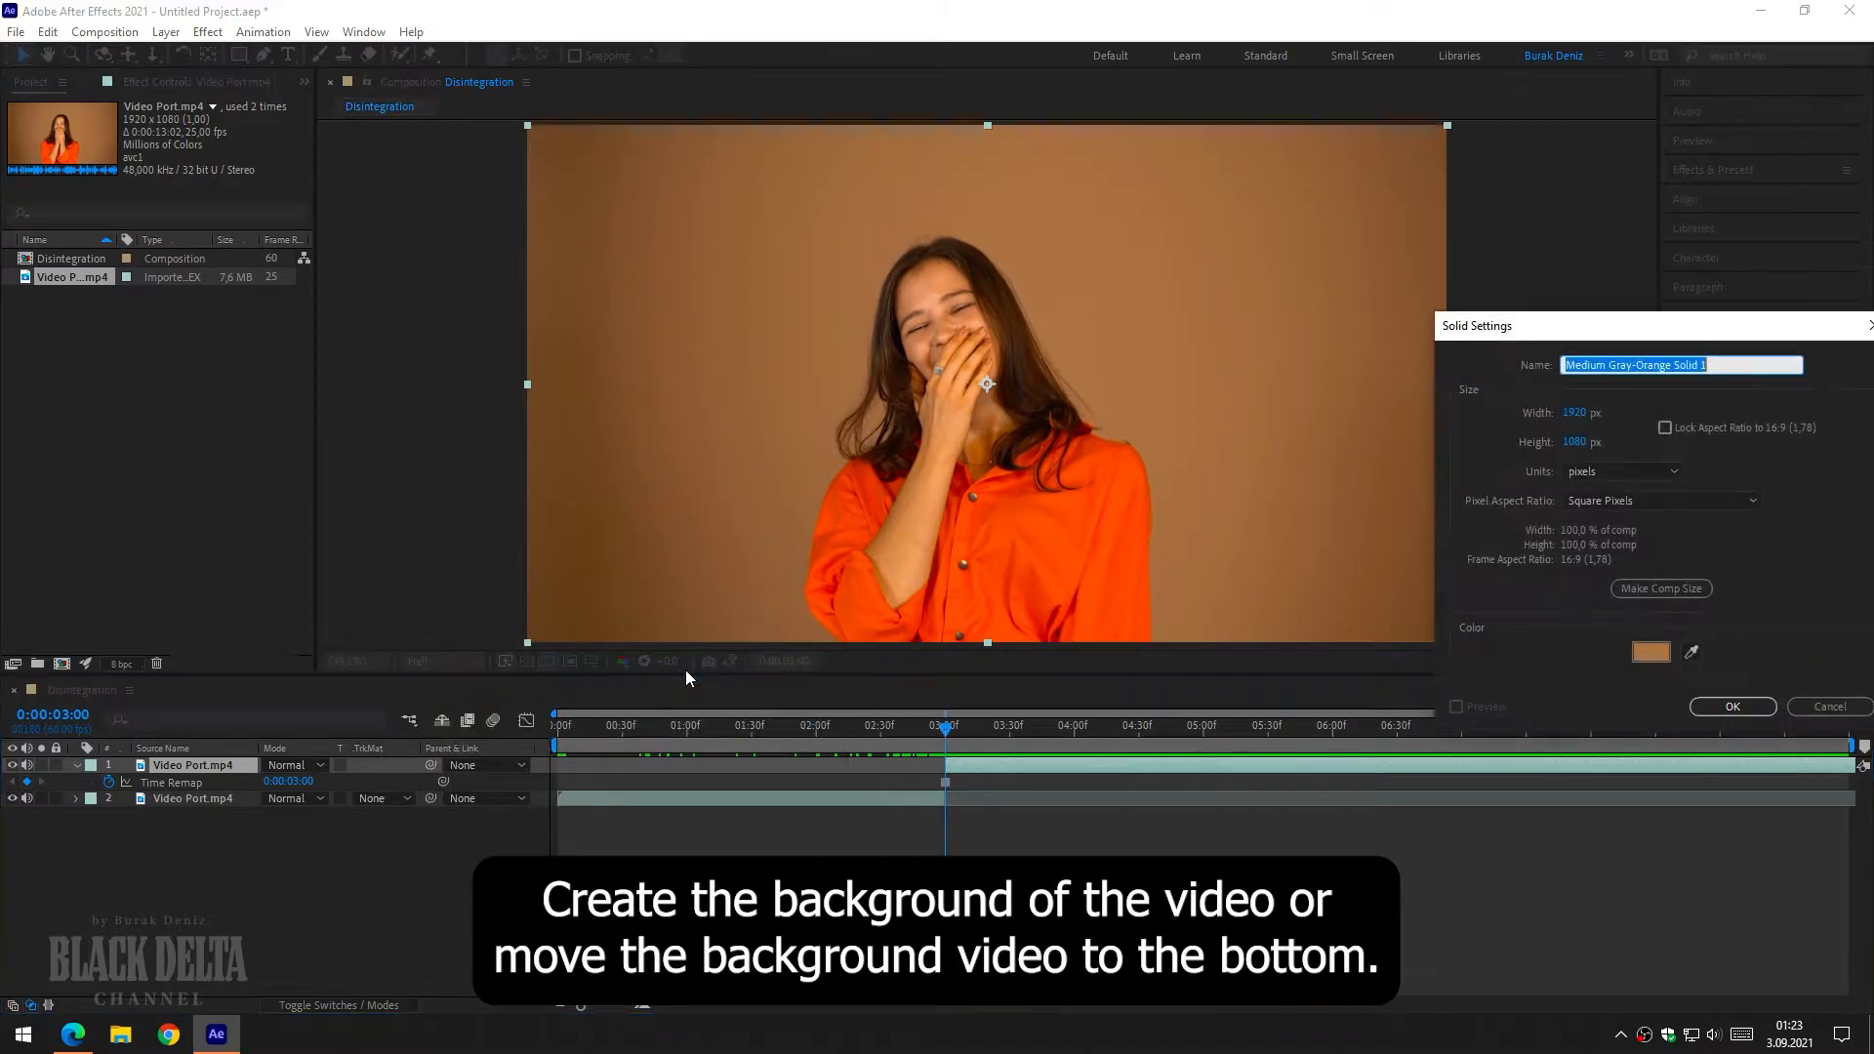
{"action": "left_click", "coordinate": [1692, 652]}
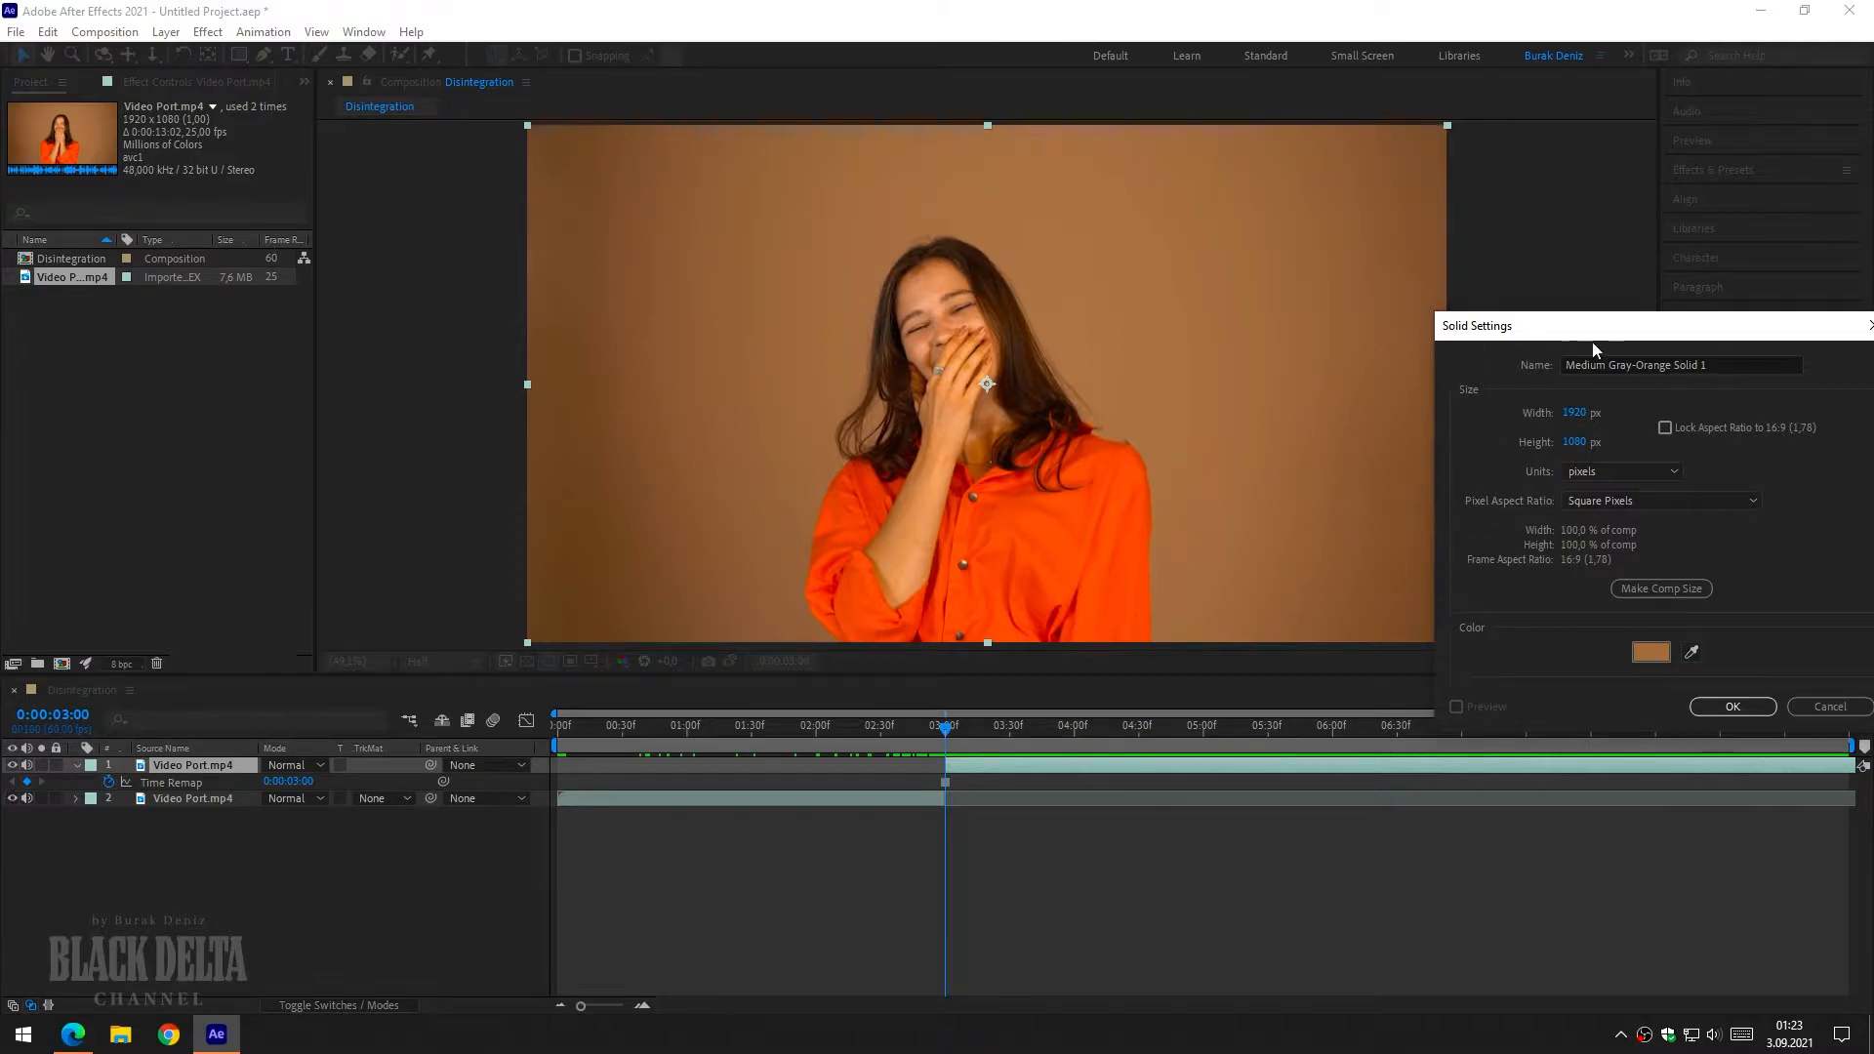
{"action": "left_click_drag", "start_coordinate": [1716, 363], "coordinate": [1430, 361]}
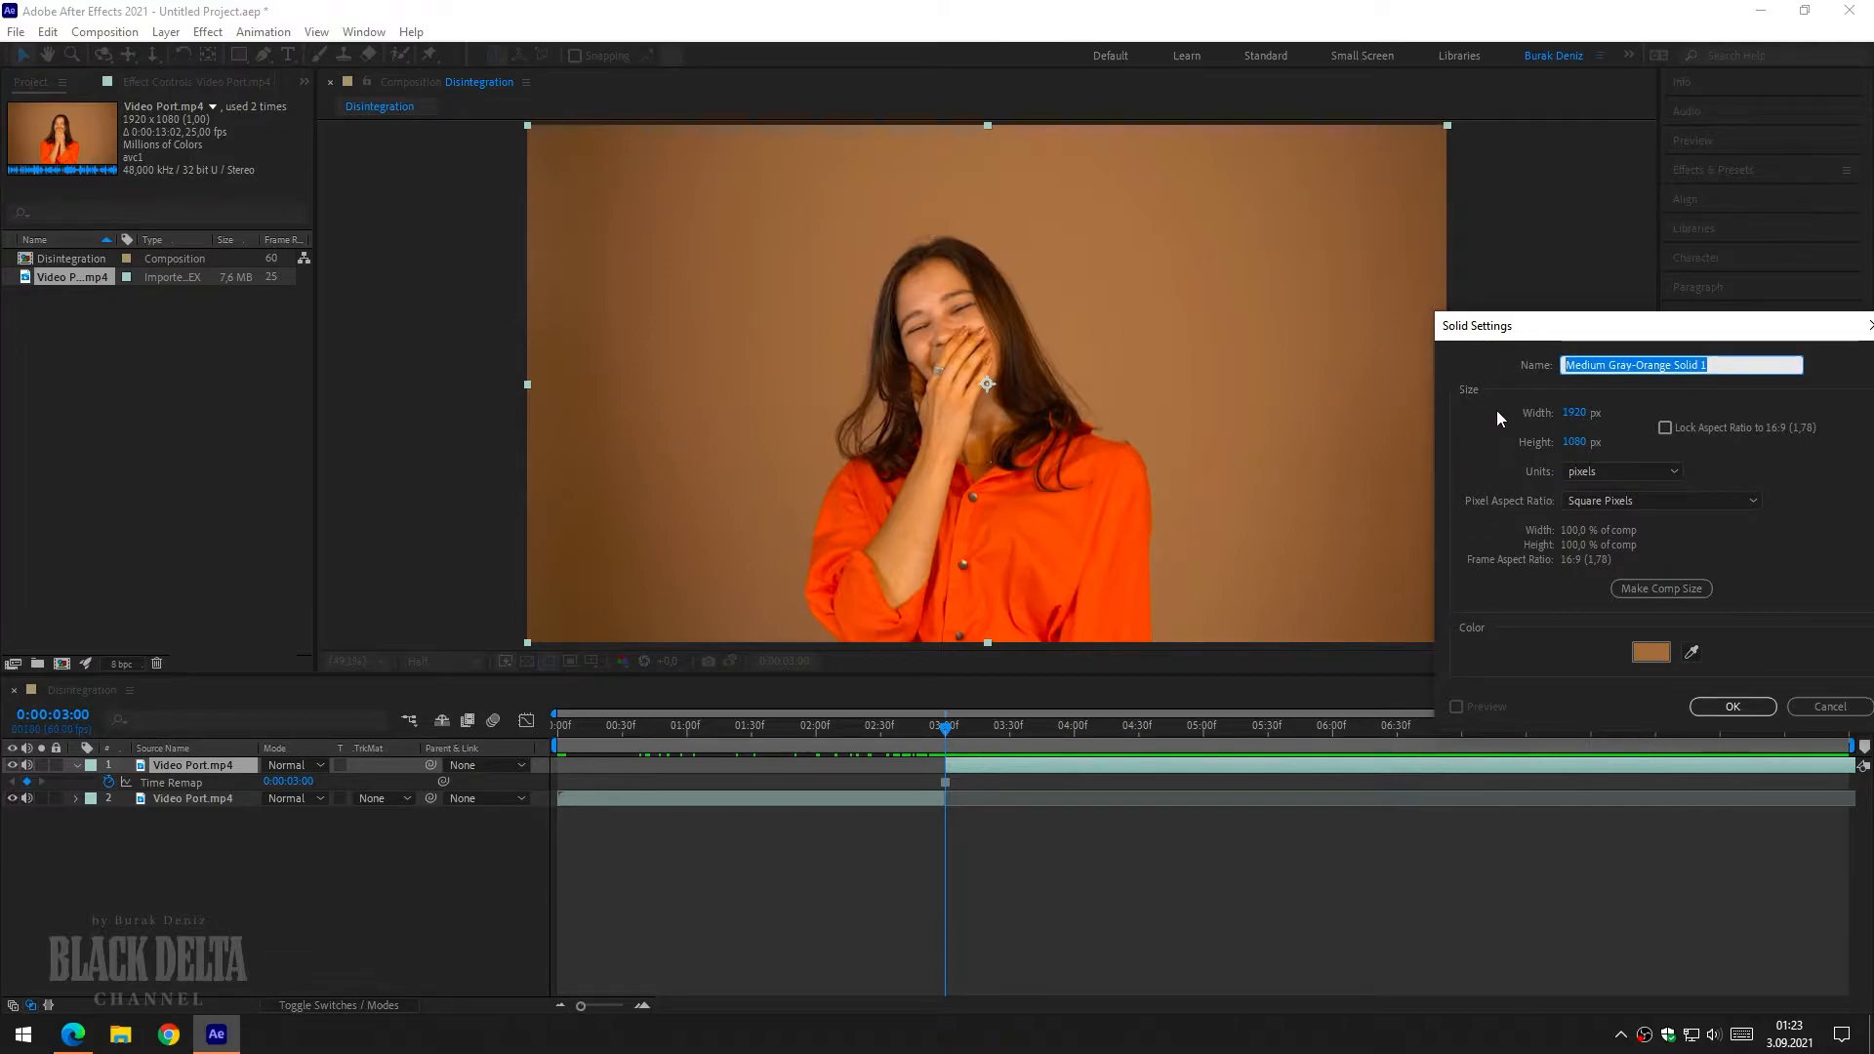
{"action": "type", "text": "Background"}
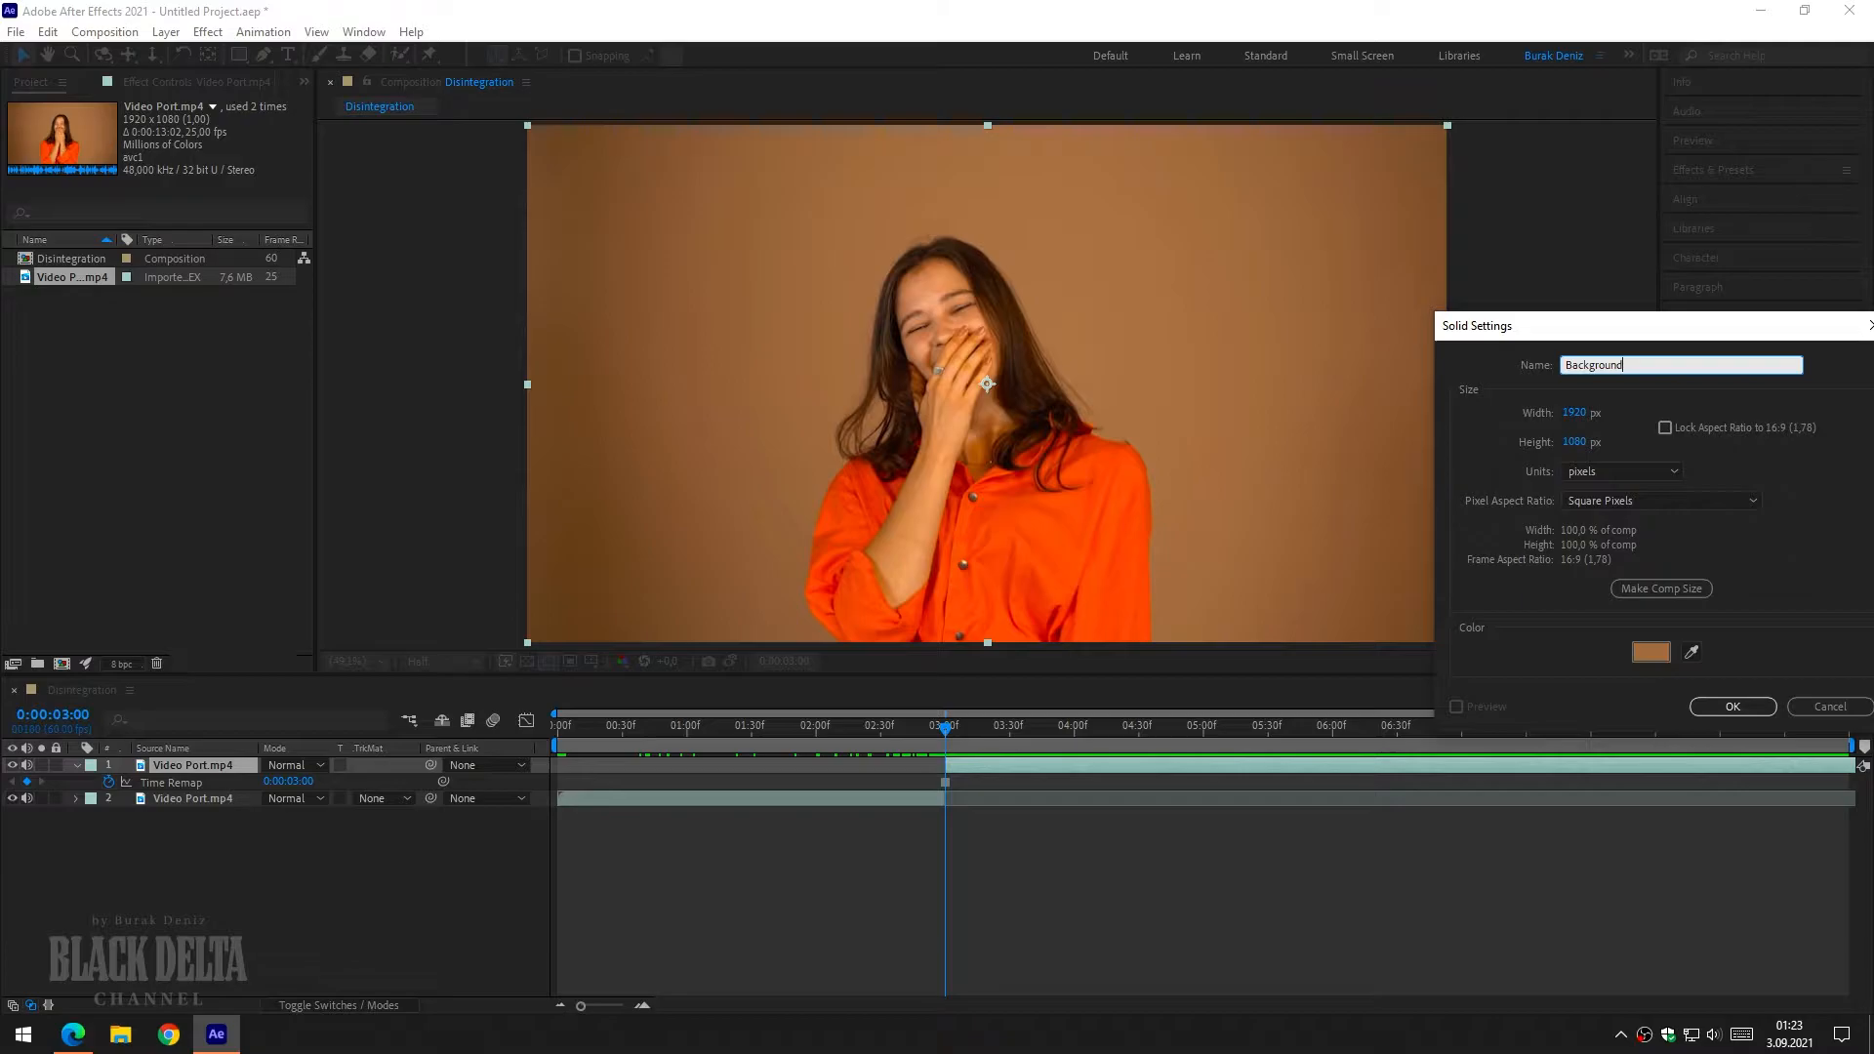
{"action": "left_click_drag", "start_coordinate": [1583, 333], "coordinate": [1353, 304]}
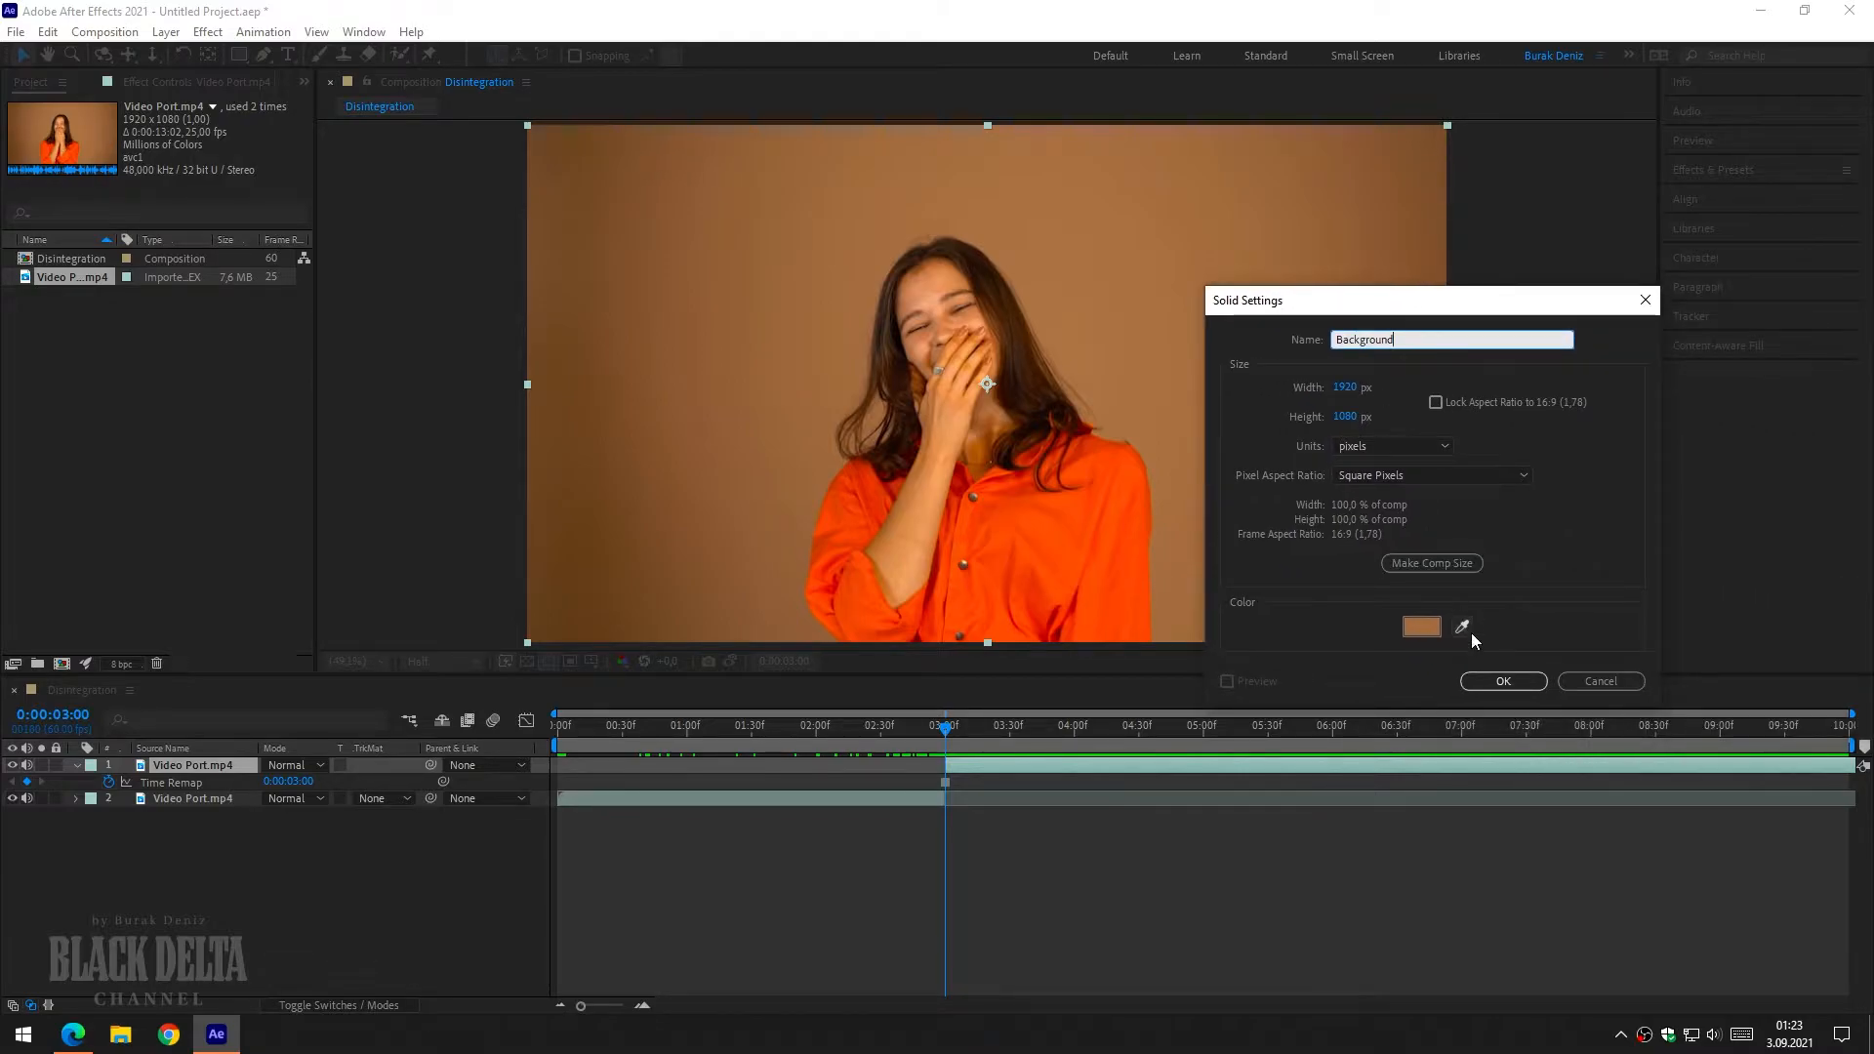
{"action": "left_click", "coordinate": [1496, 681]}
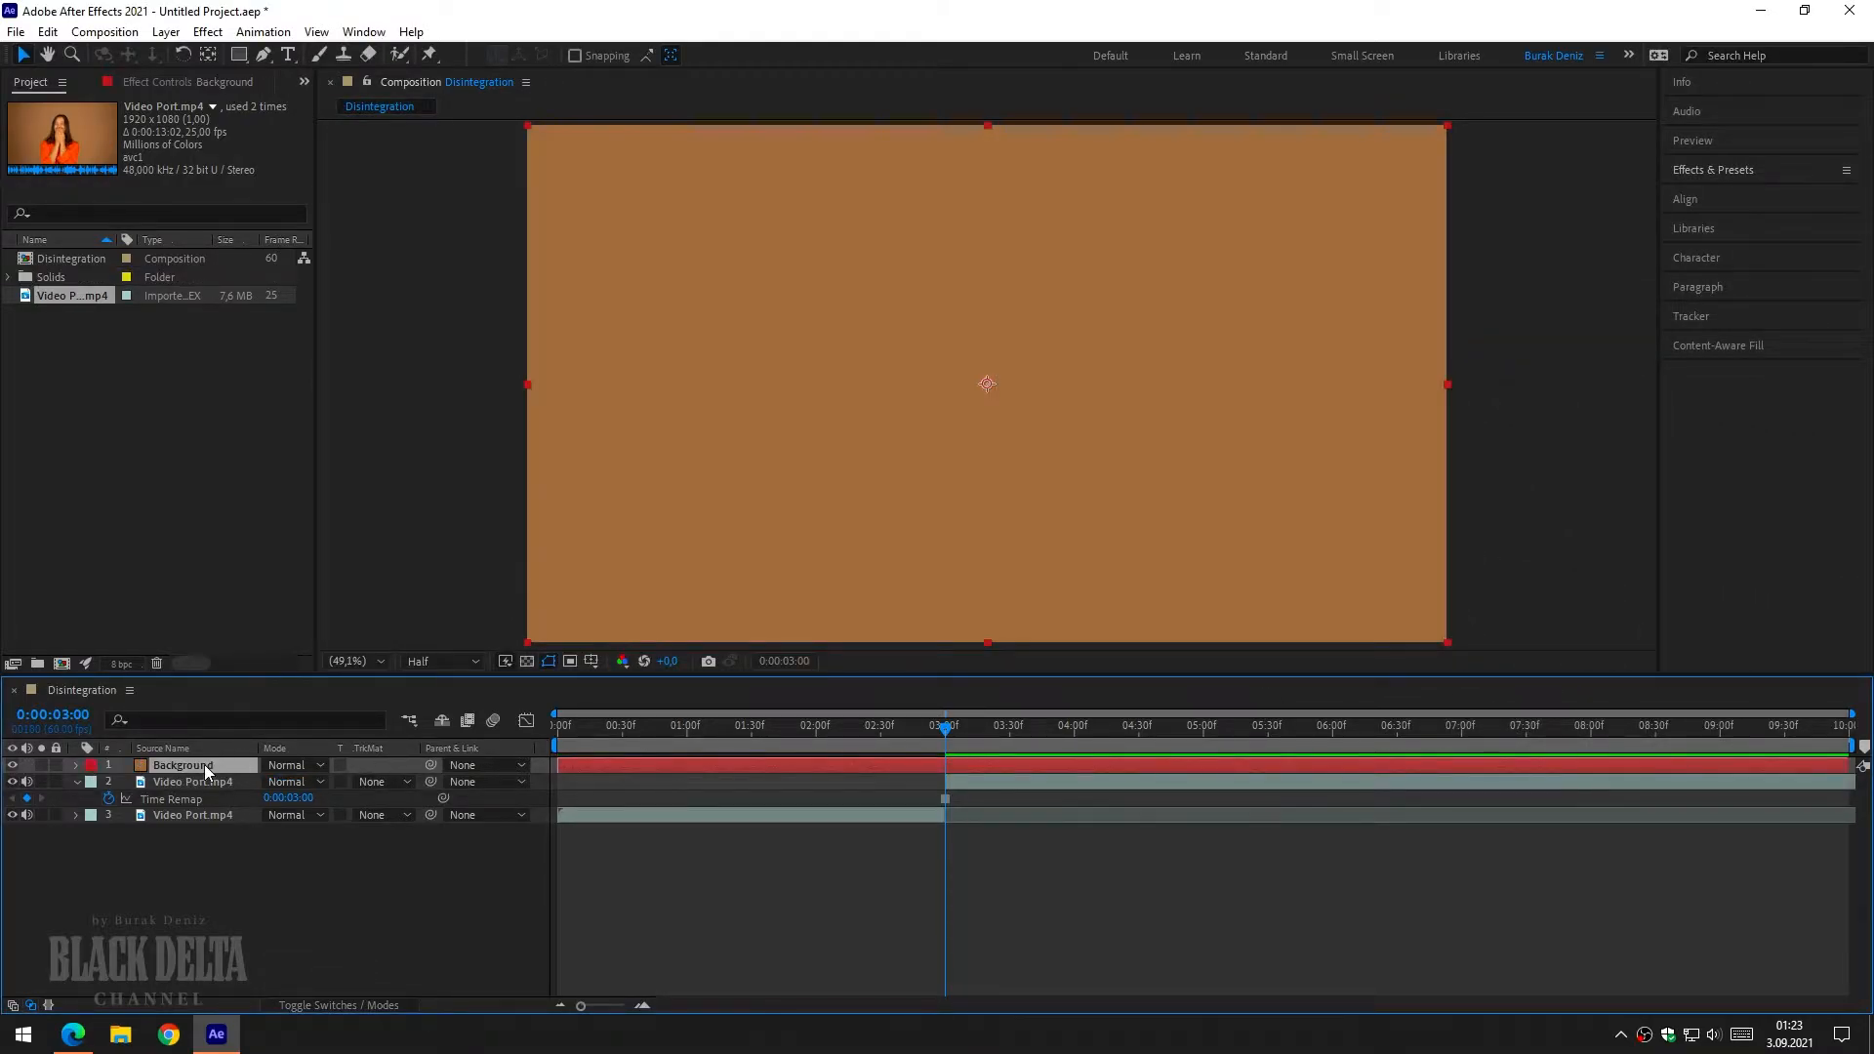
Find the CC Vignette effect and apply it to the Background layer
{"action": "left_click", "coordinate": [1718, 173]}
{"action": "left_click", "coordinate": [1717, 194]}
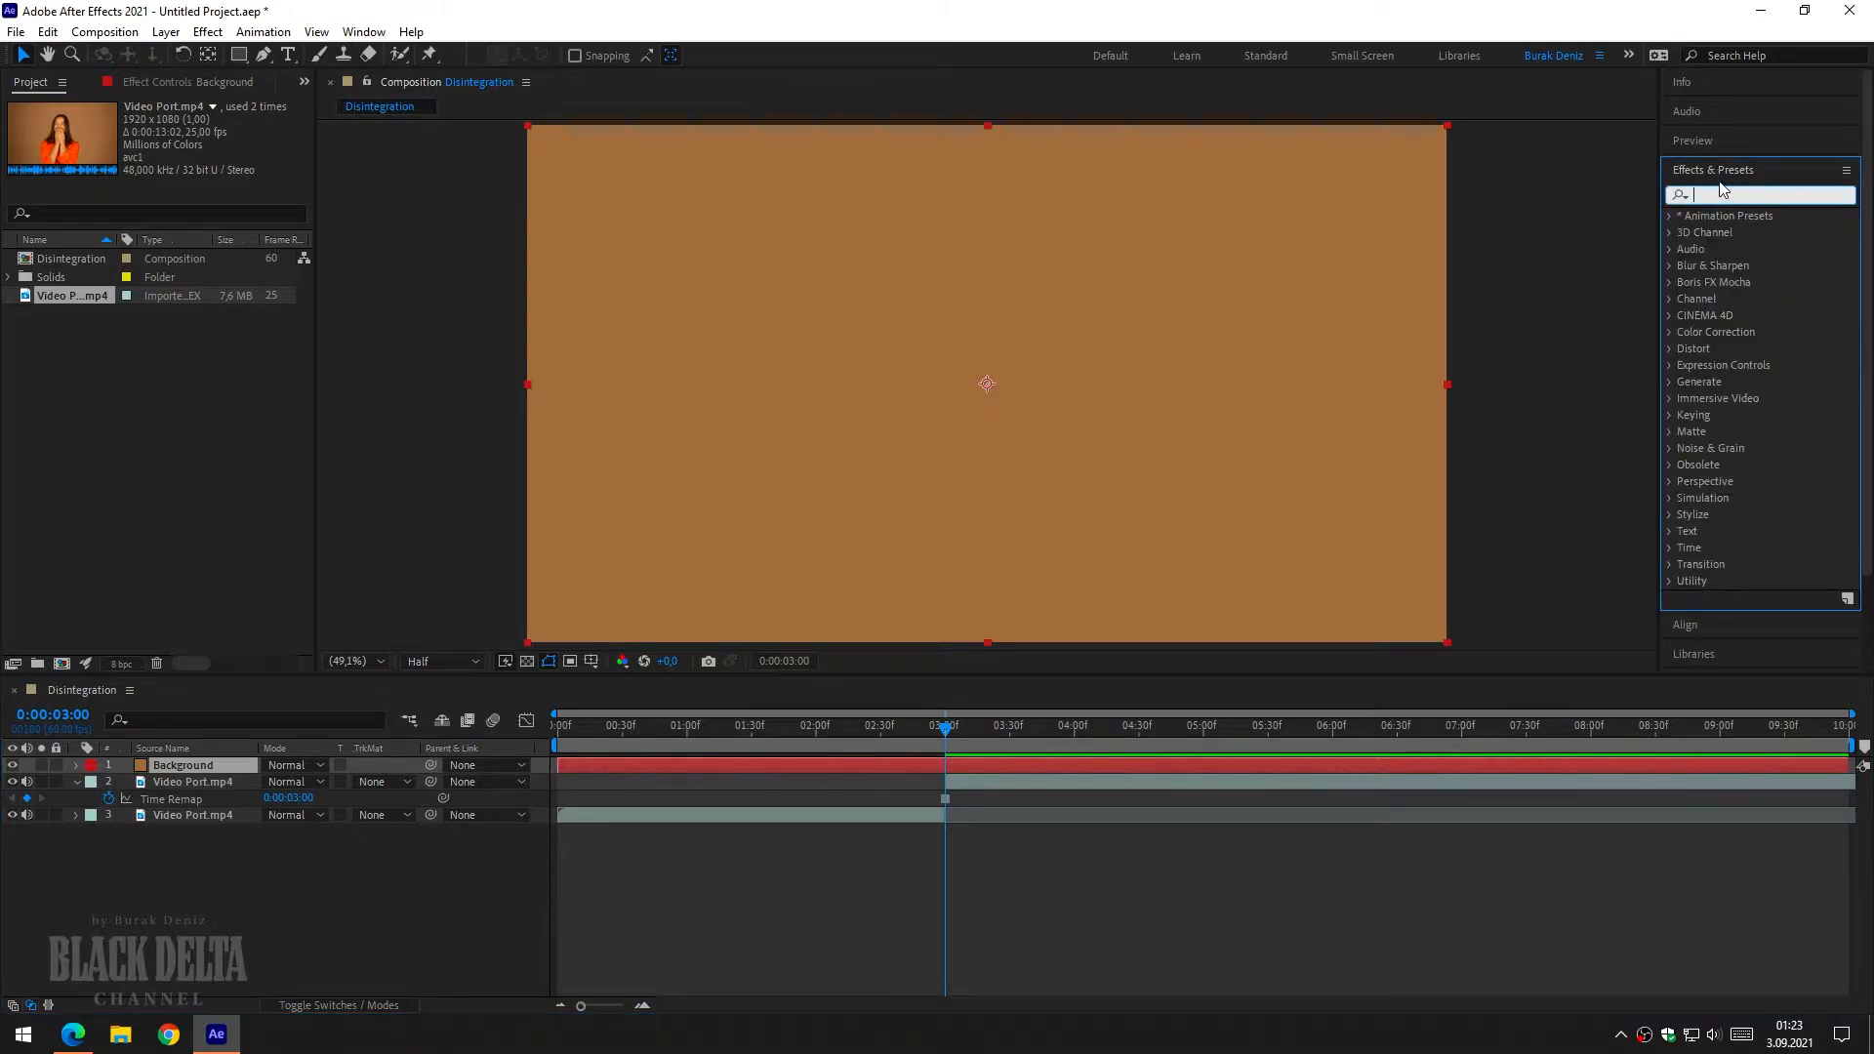
{"action": "type", "text": "vi"}
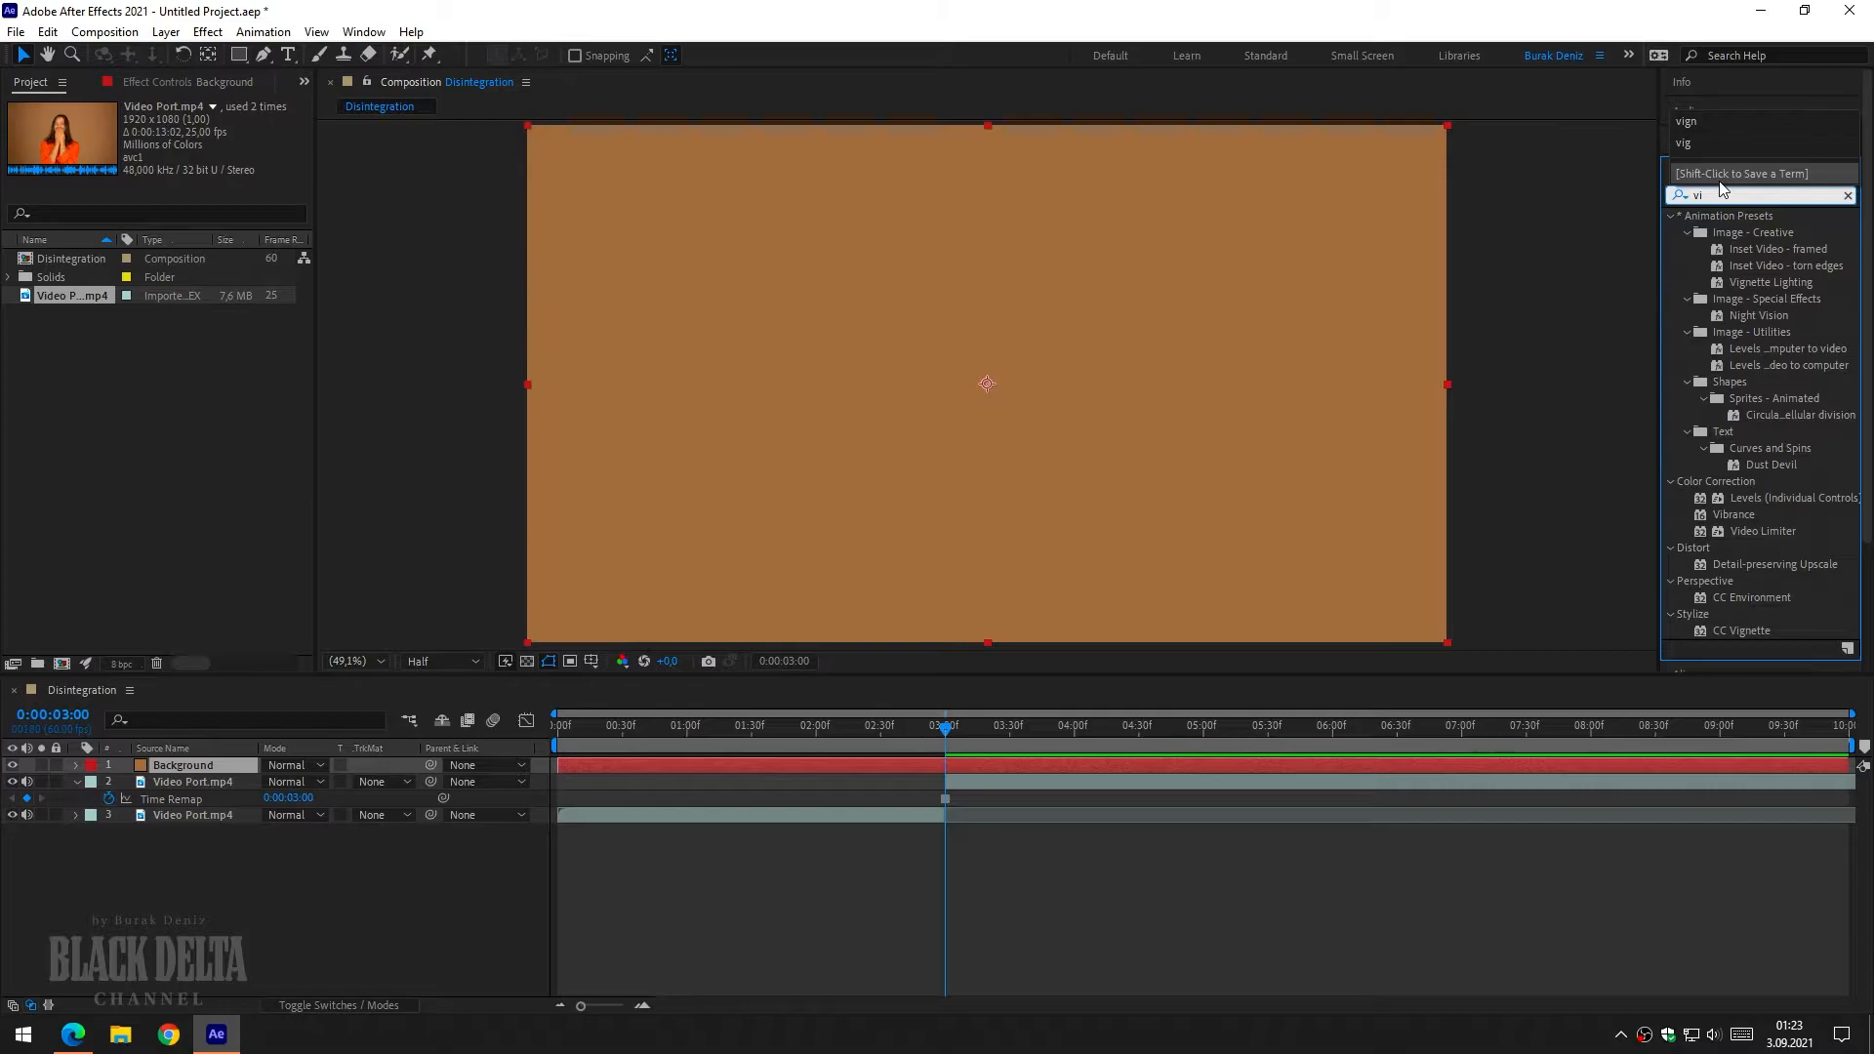
{"action": "type", "text": "gn"}
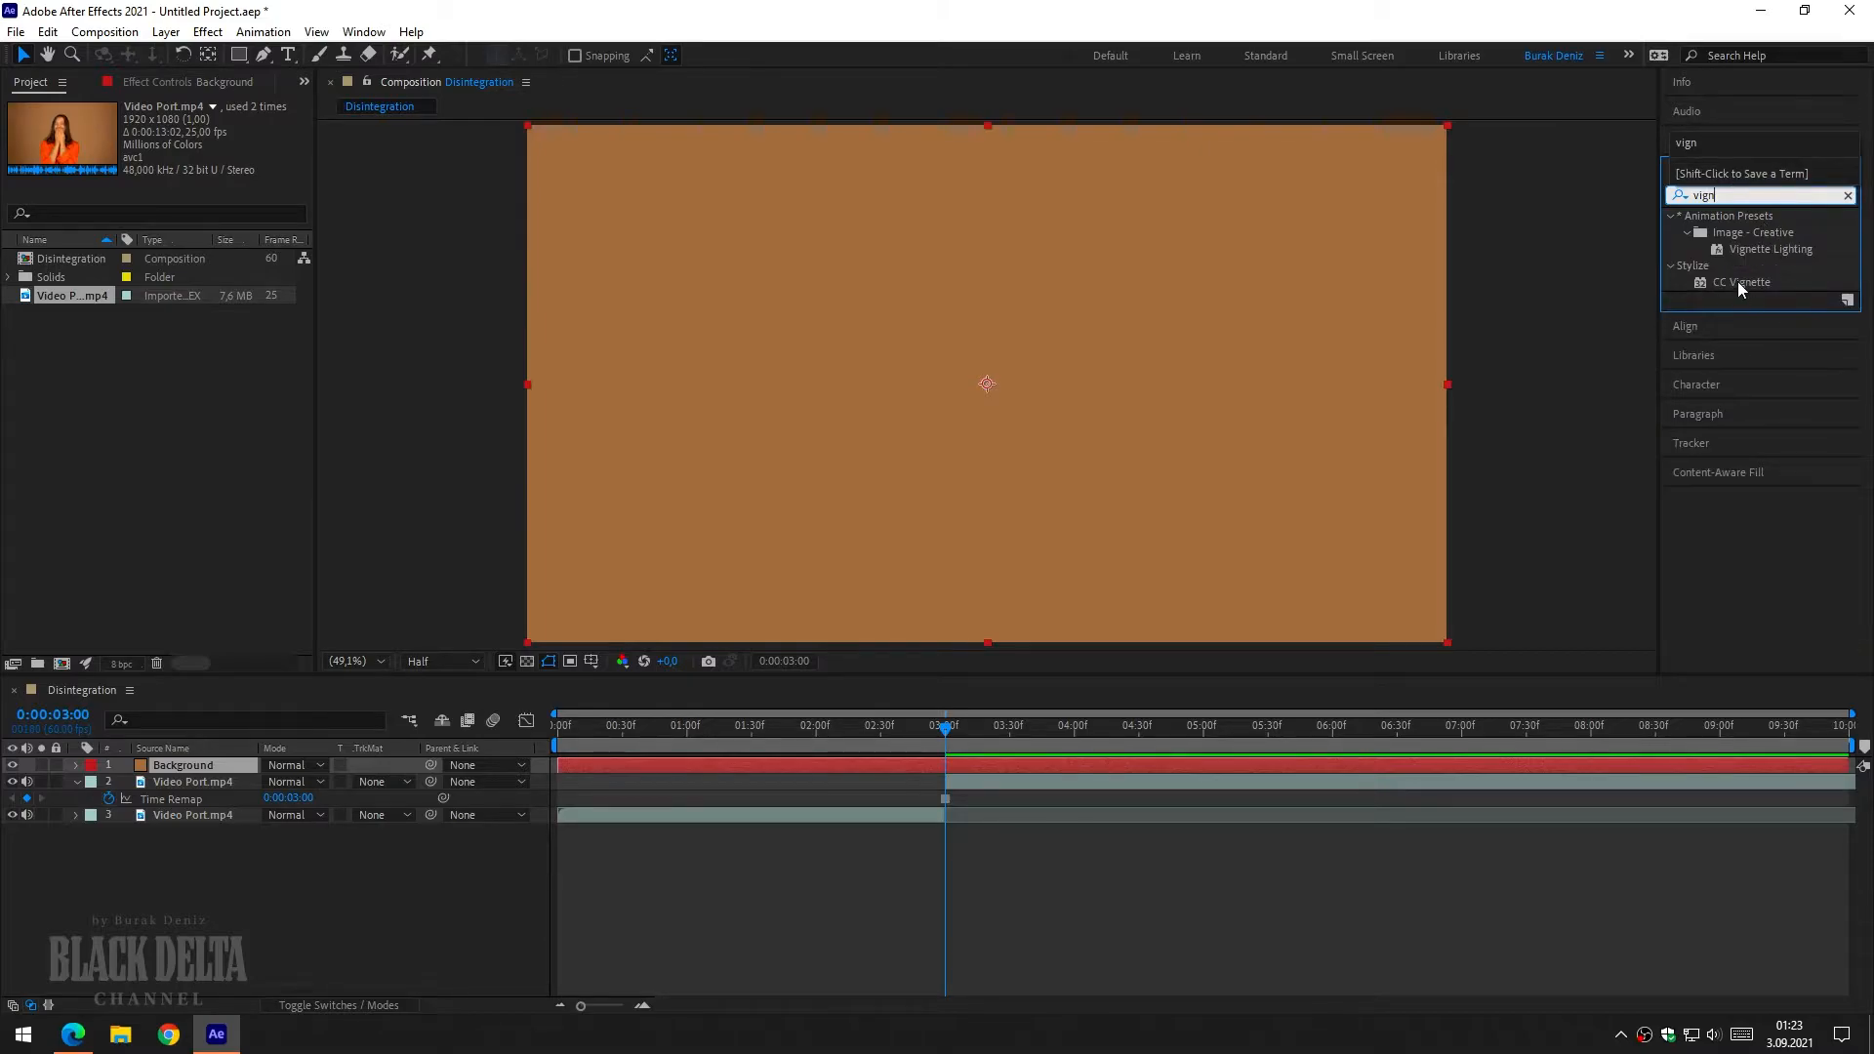
{"action": "left_click", "coordinate": [1739, 282]}
{"action": "left_click_drag", "start_coordinate": [1353, 332], "coordinate": [192, 765]}
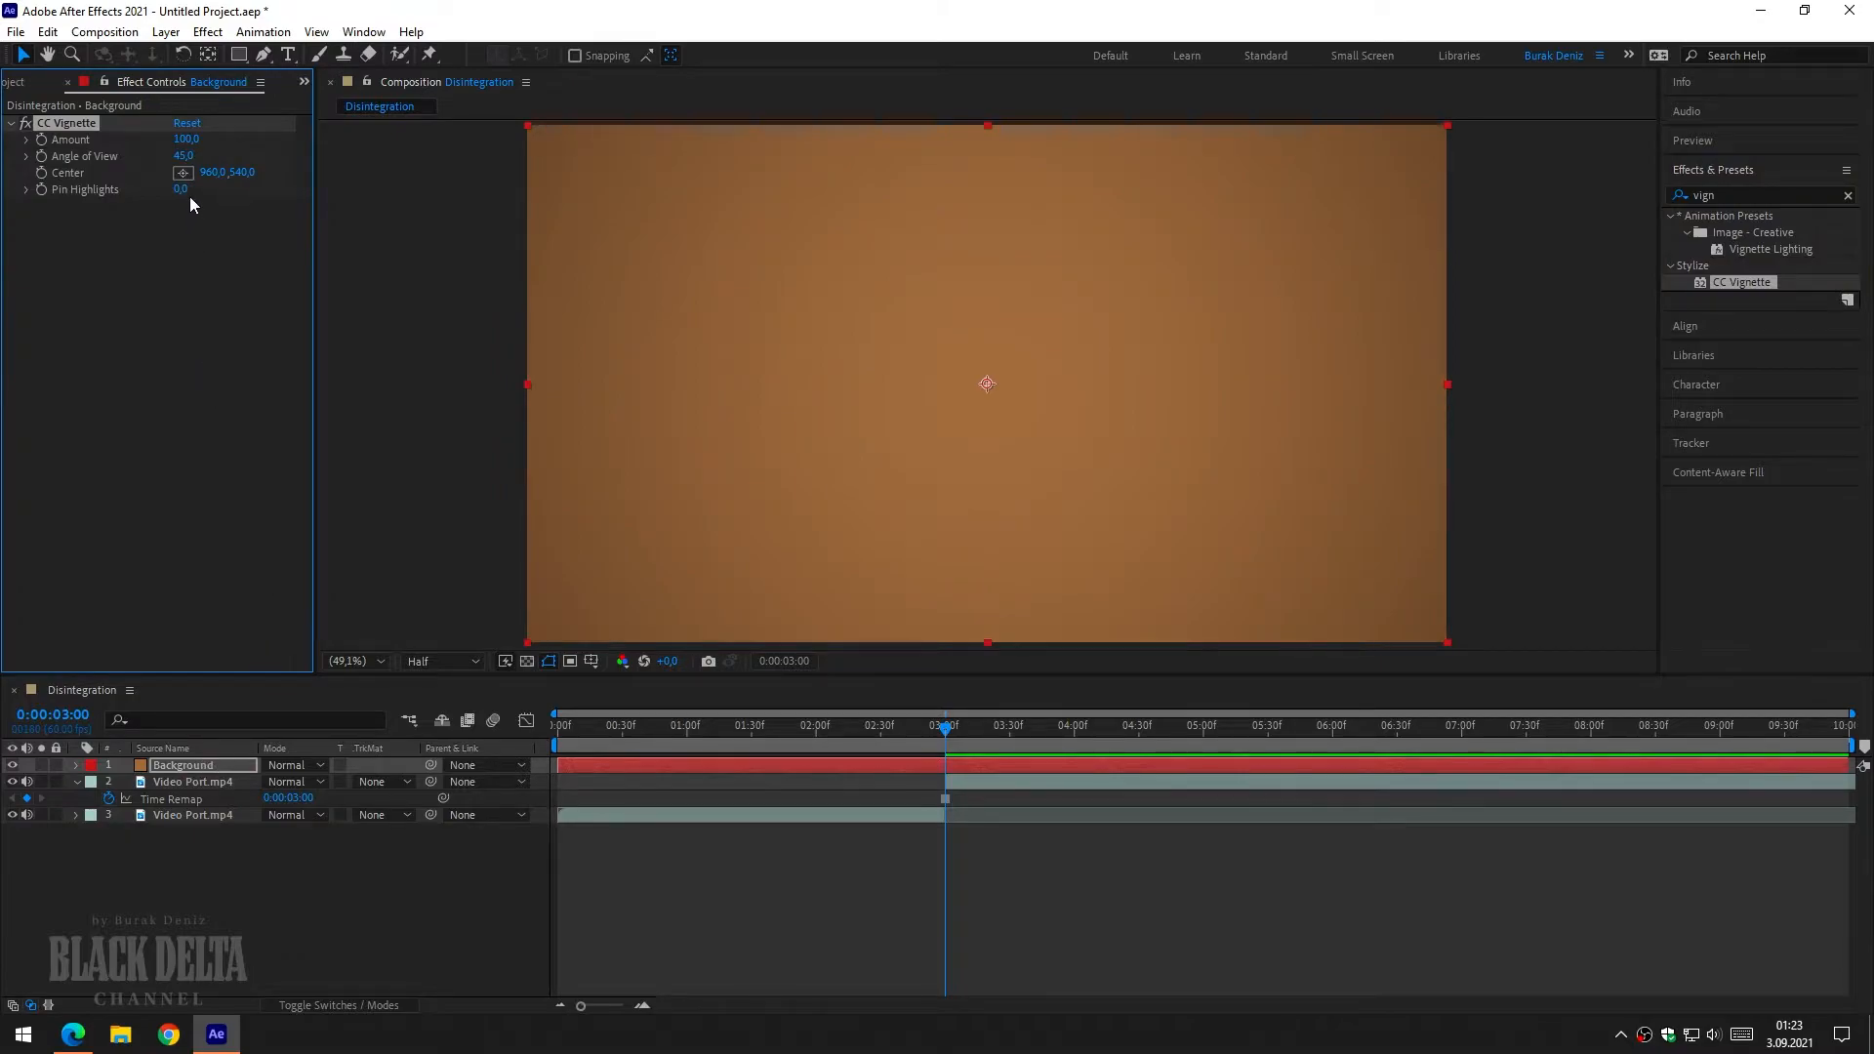
Set the vignette's Angle of View to 55 and move the Background layer beneath both video layers
{"action": "left_click", "coordinate": [183, 156]}
{"action": "type", "text": "55"}
{"action": "key", "text": "Return"}
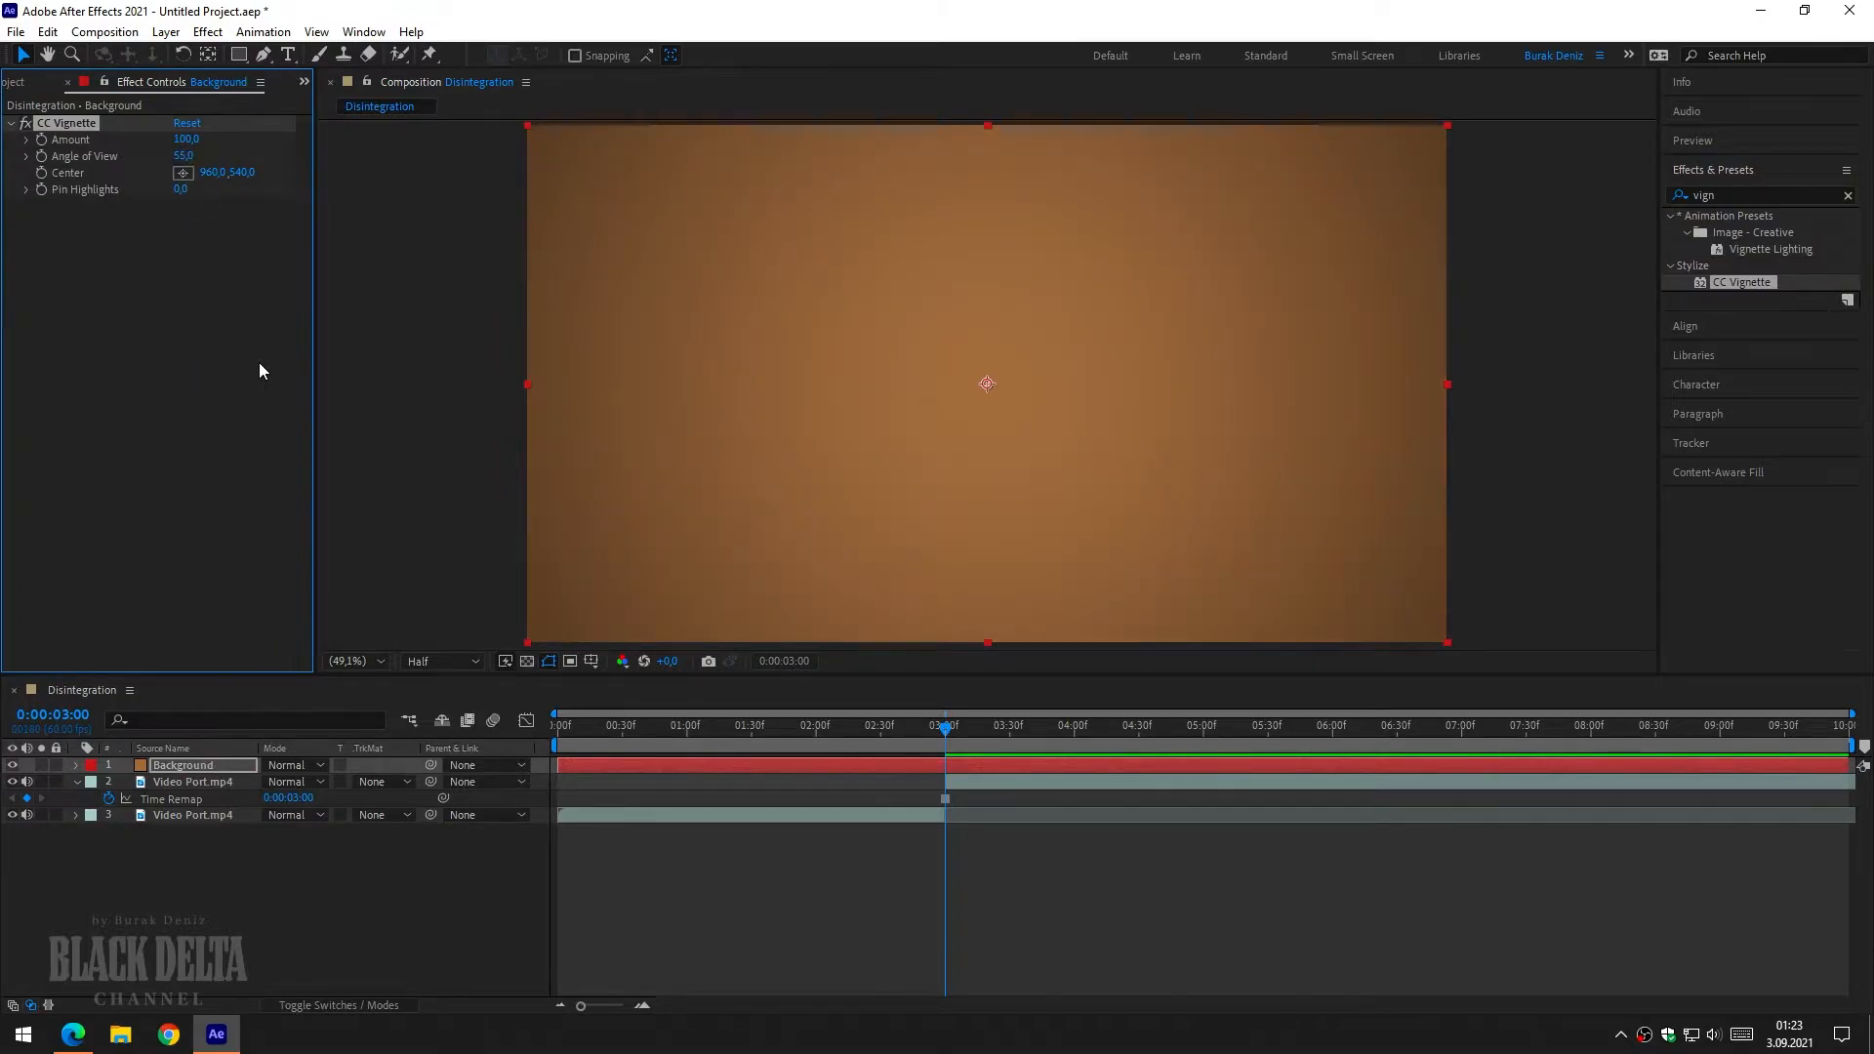
{"action": "left_click_drag", "start_coordinate": [188, 765], "coordinate": [195, 828]}
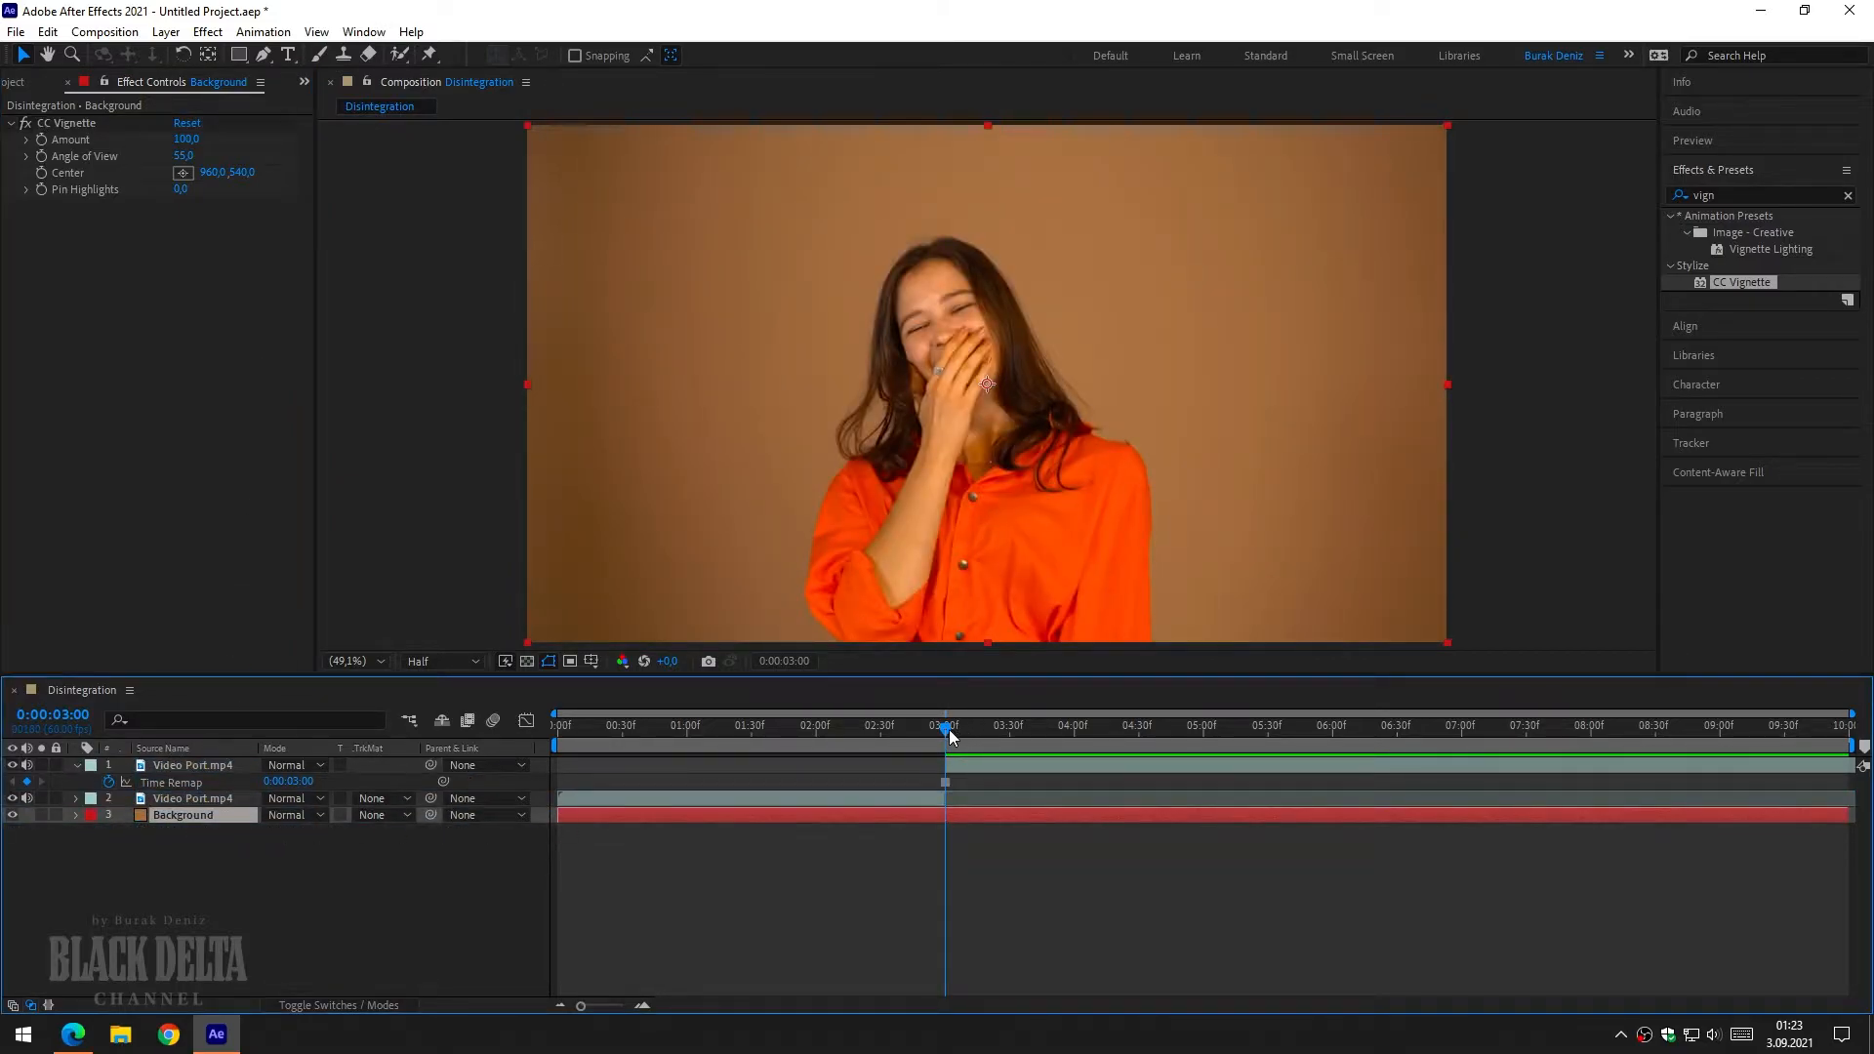
Compare the solid background with the frozen frame by briefly hiding the upper Video Port.mp4 layer just after 3 seconds
{"action": "left_click_drag", "start_coordinate": [946, 732], "coordinate": [947, 734]}
{"action": "left_click", "coordinate": [11, 766]}
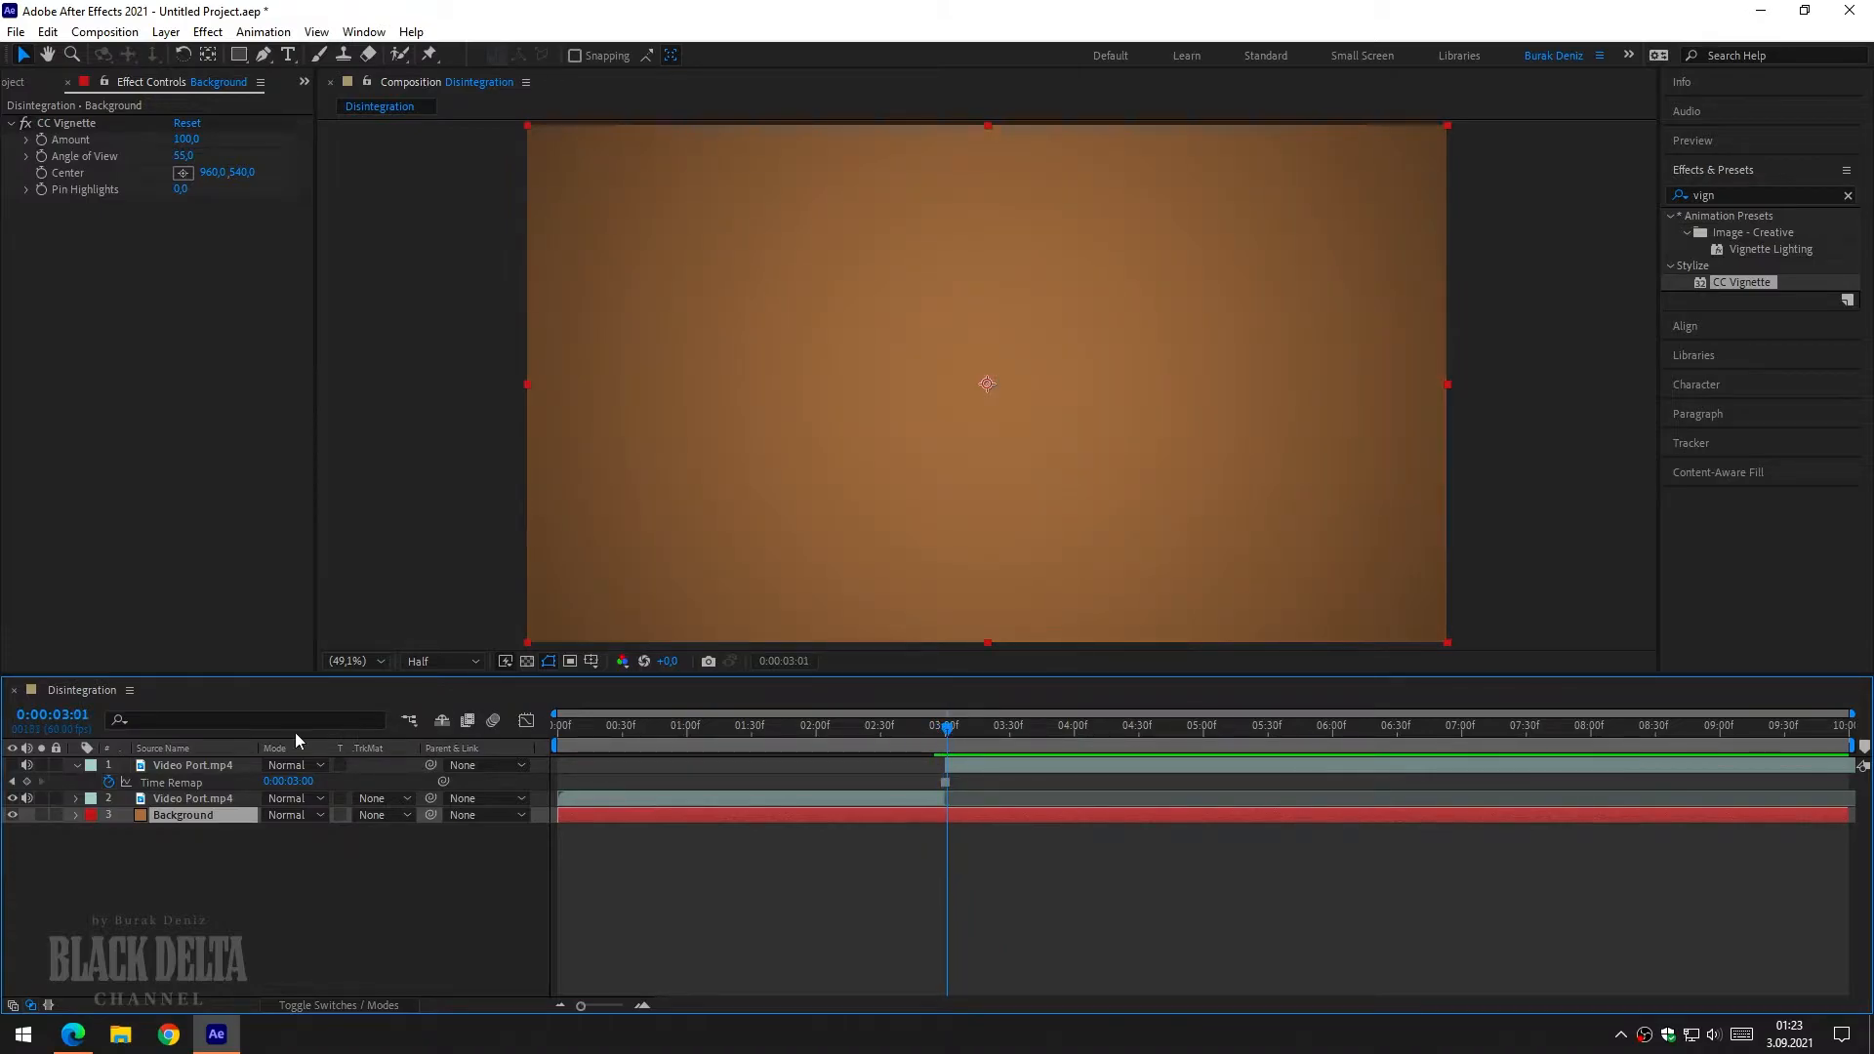
{"action": "left_click", "coordinate": [13, 766]}
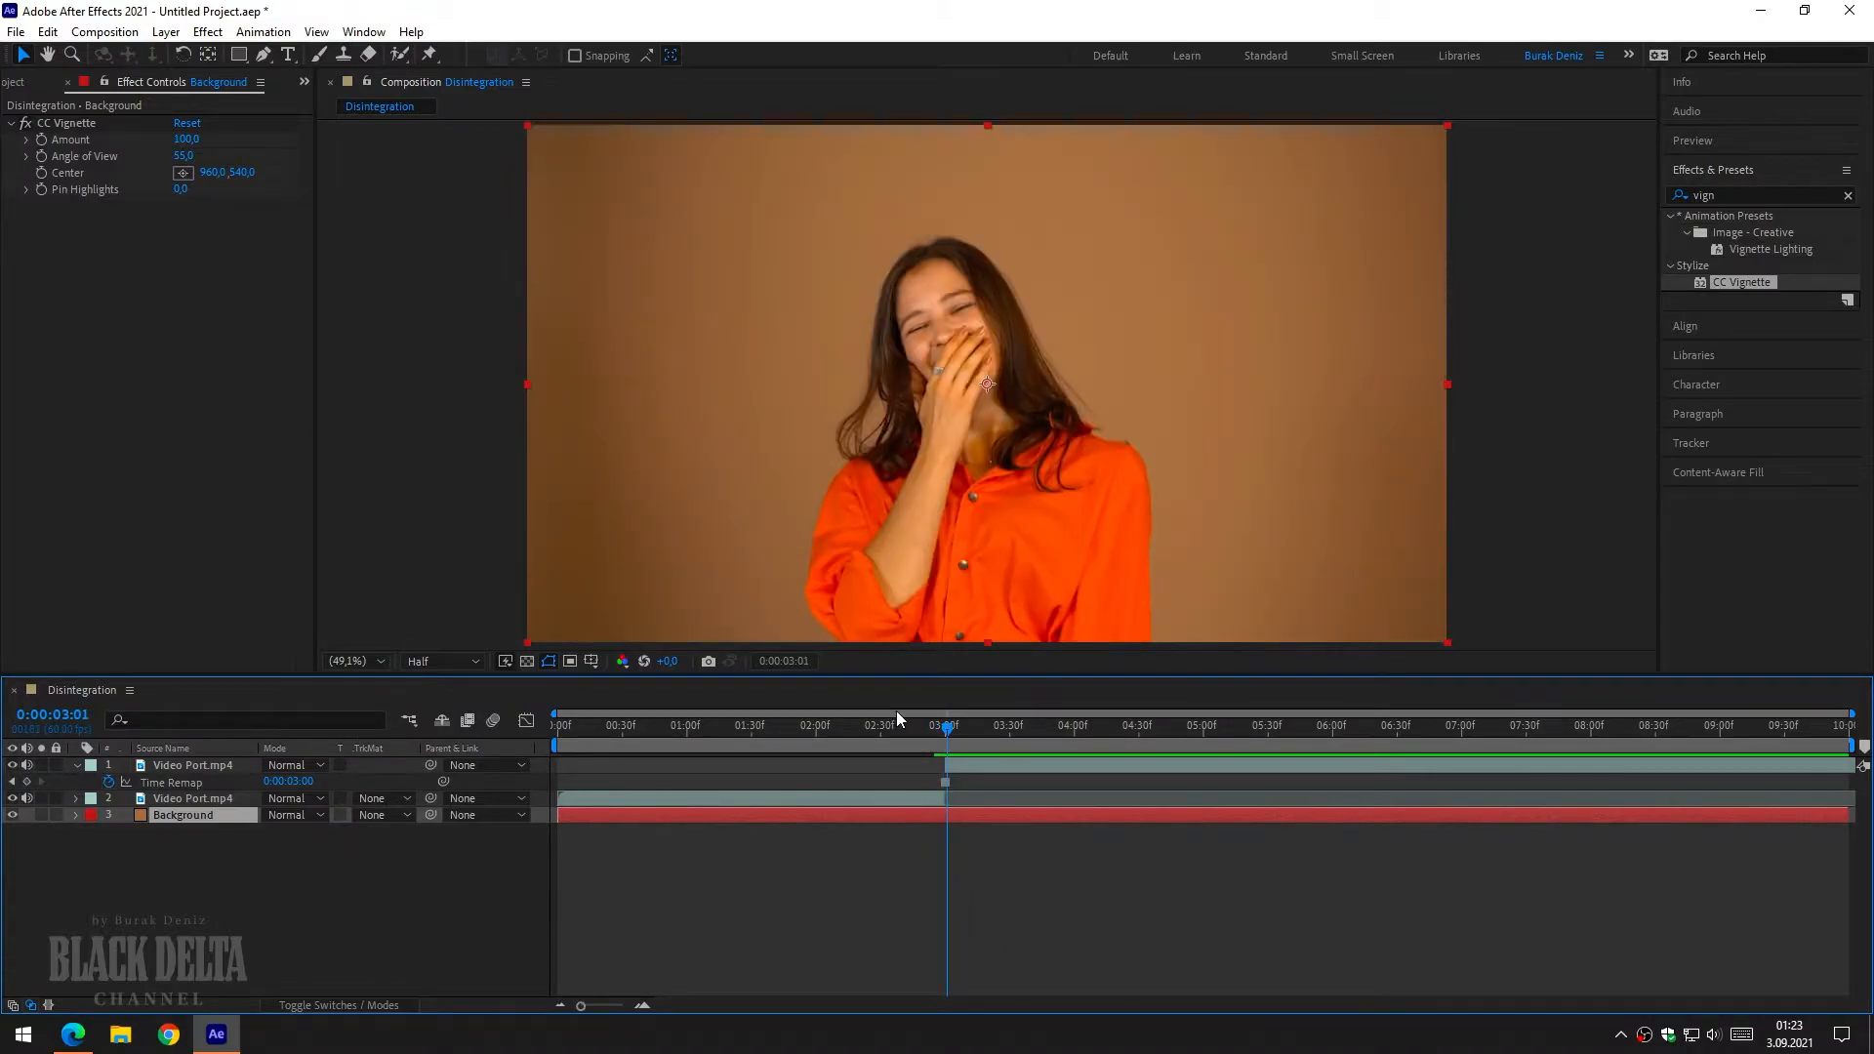
{"action": "left_click_drag", "start_coordinate": [951, 733], "coordinate": [949, 730]}
Start a Pen tool mask on the upper Video Port.mp4 layer at 0:00:03:00, tracing up the woman's bent elbow from the frame's lower edge
{"action": "left_click", "coordinate": [200, 767]}
{"action": "left_click_drag", "start_coordinate": [947, 732], "coordinate": [944, 730]}
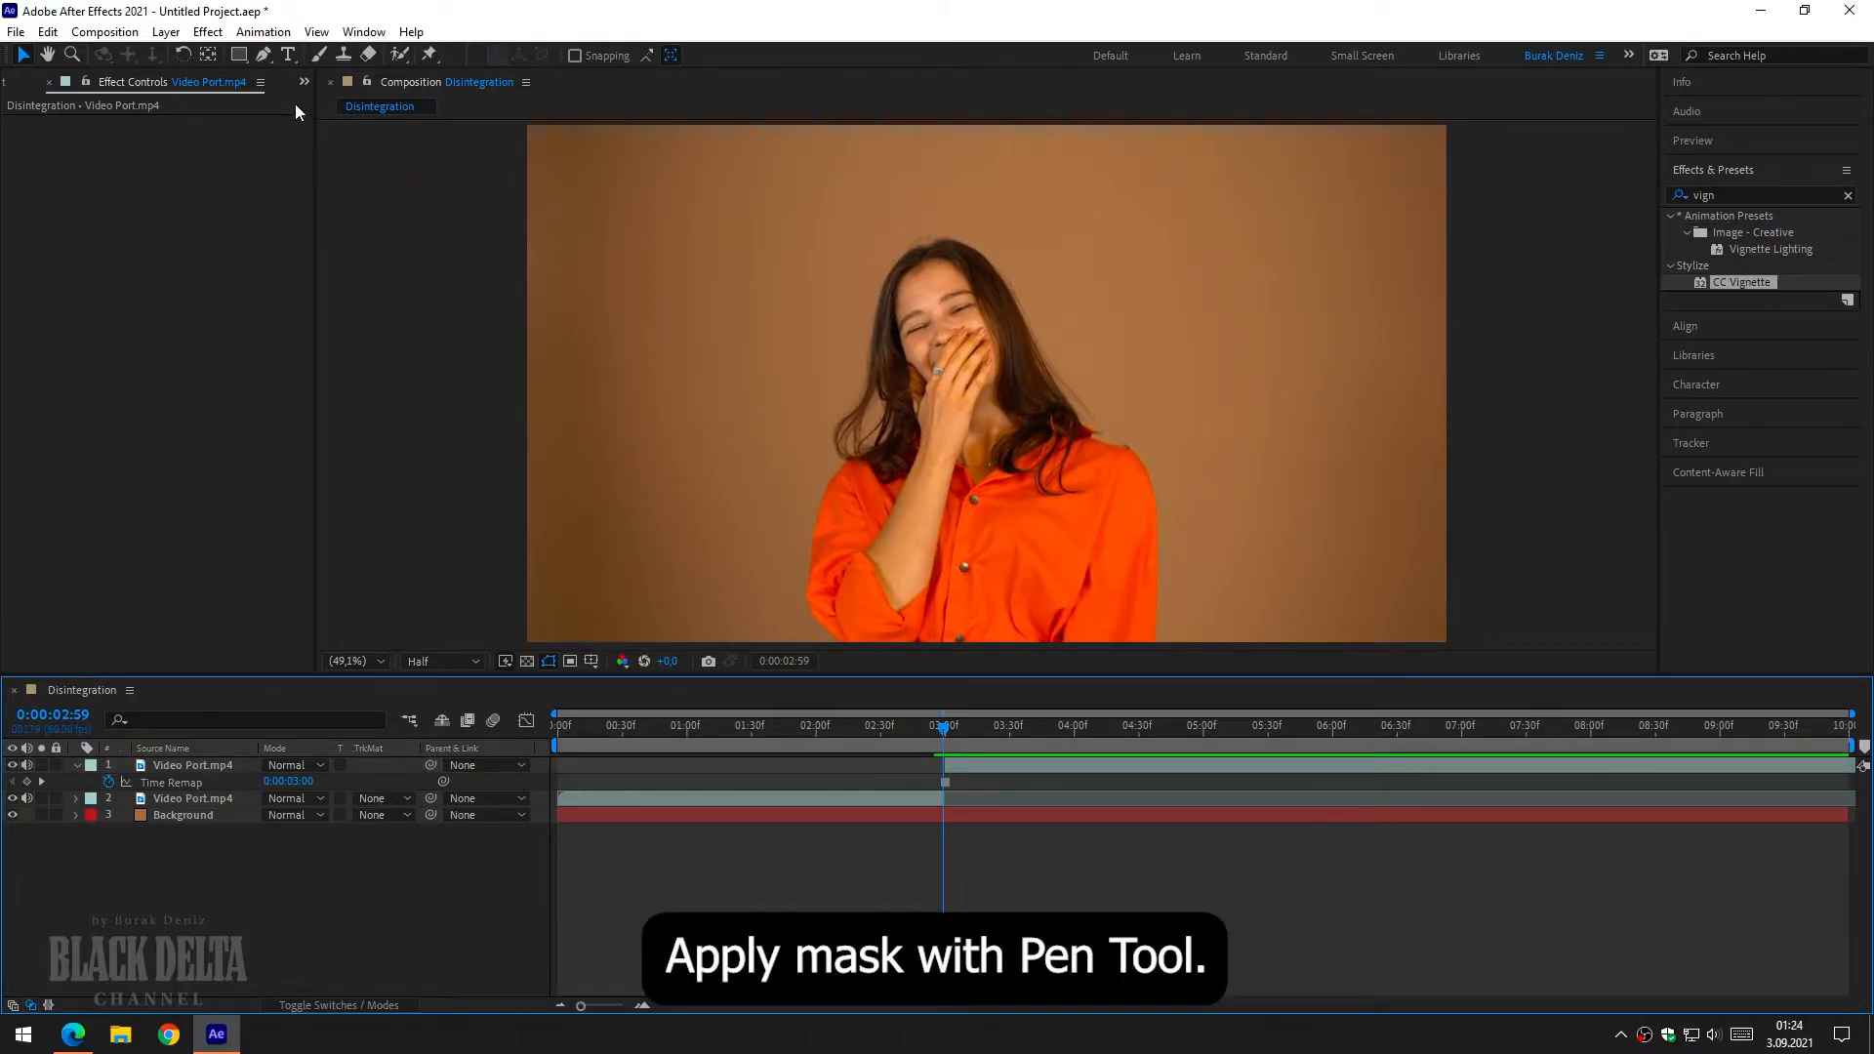
{"action": "left_click", "coordinate": [263, 56]}
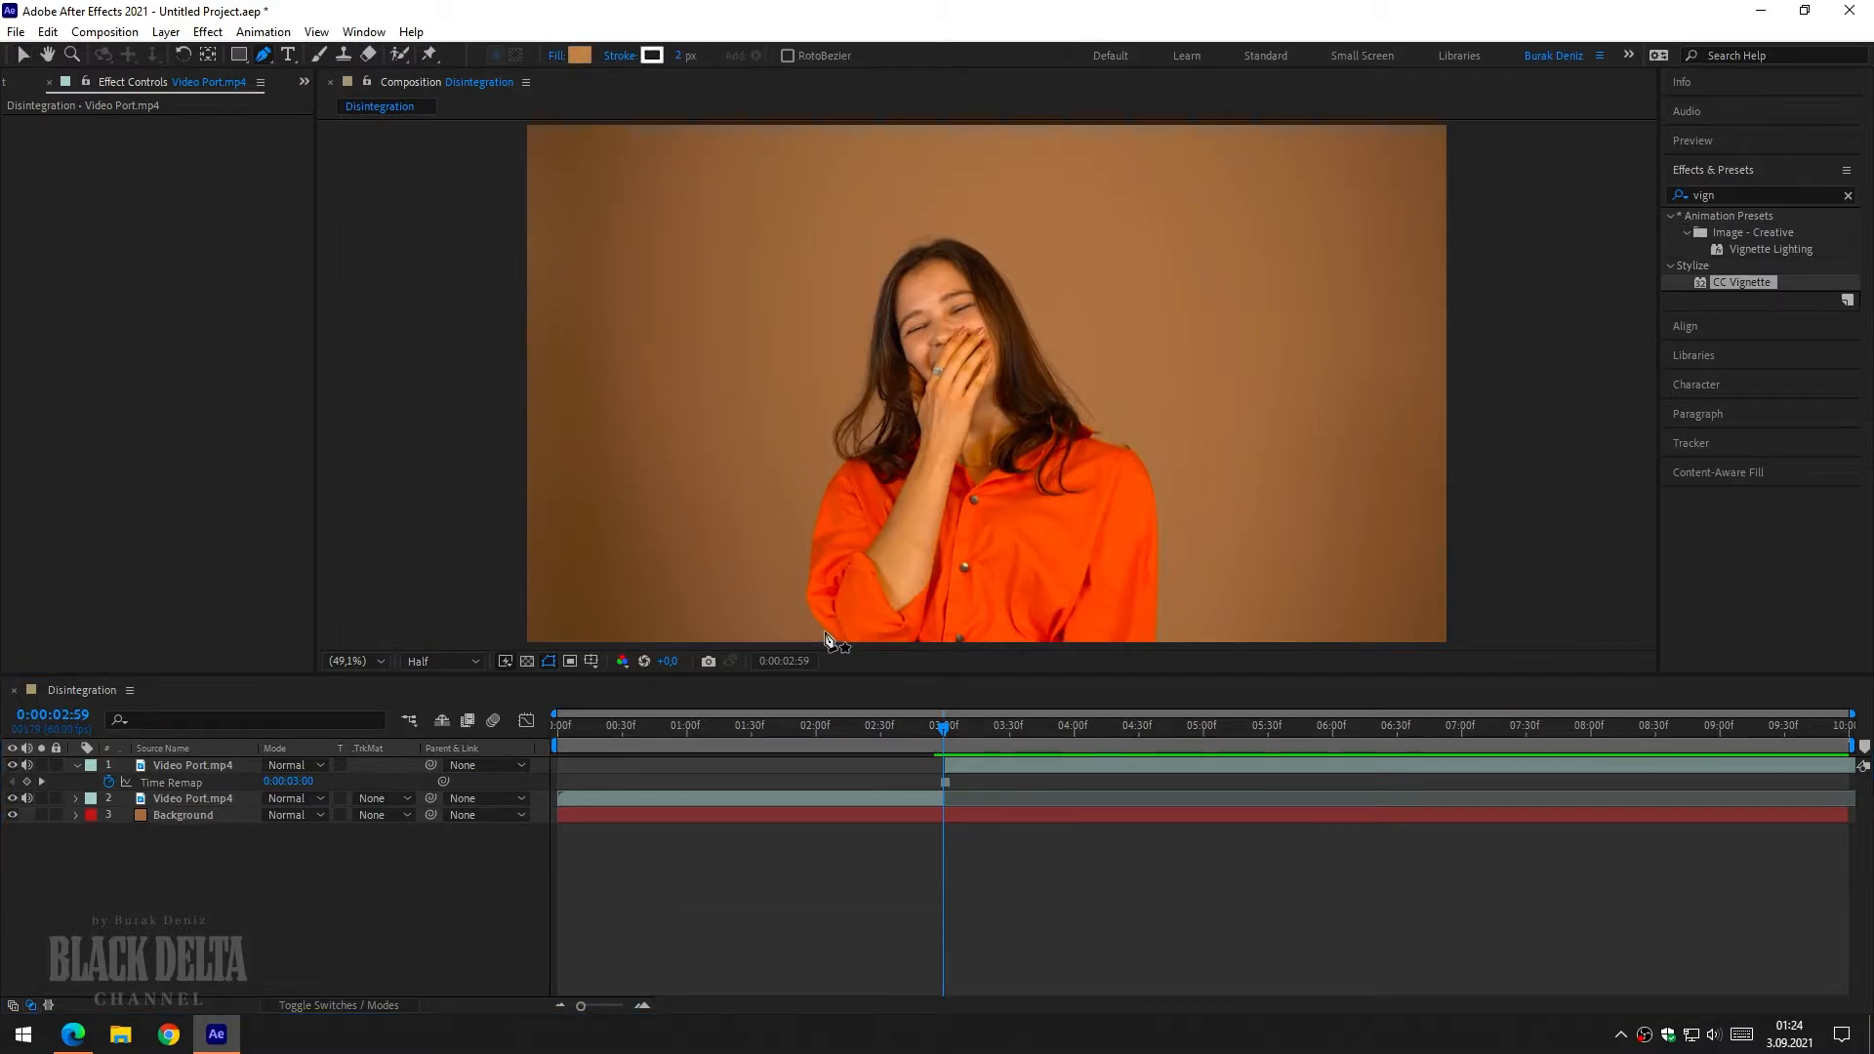
{"action": "left_click", "coordinate": [377, 664]}
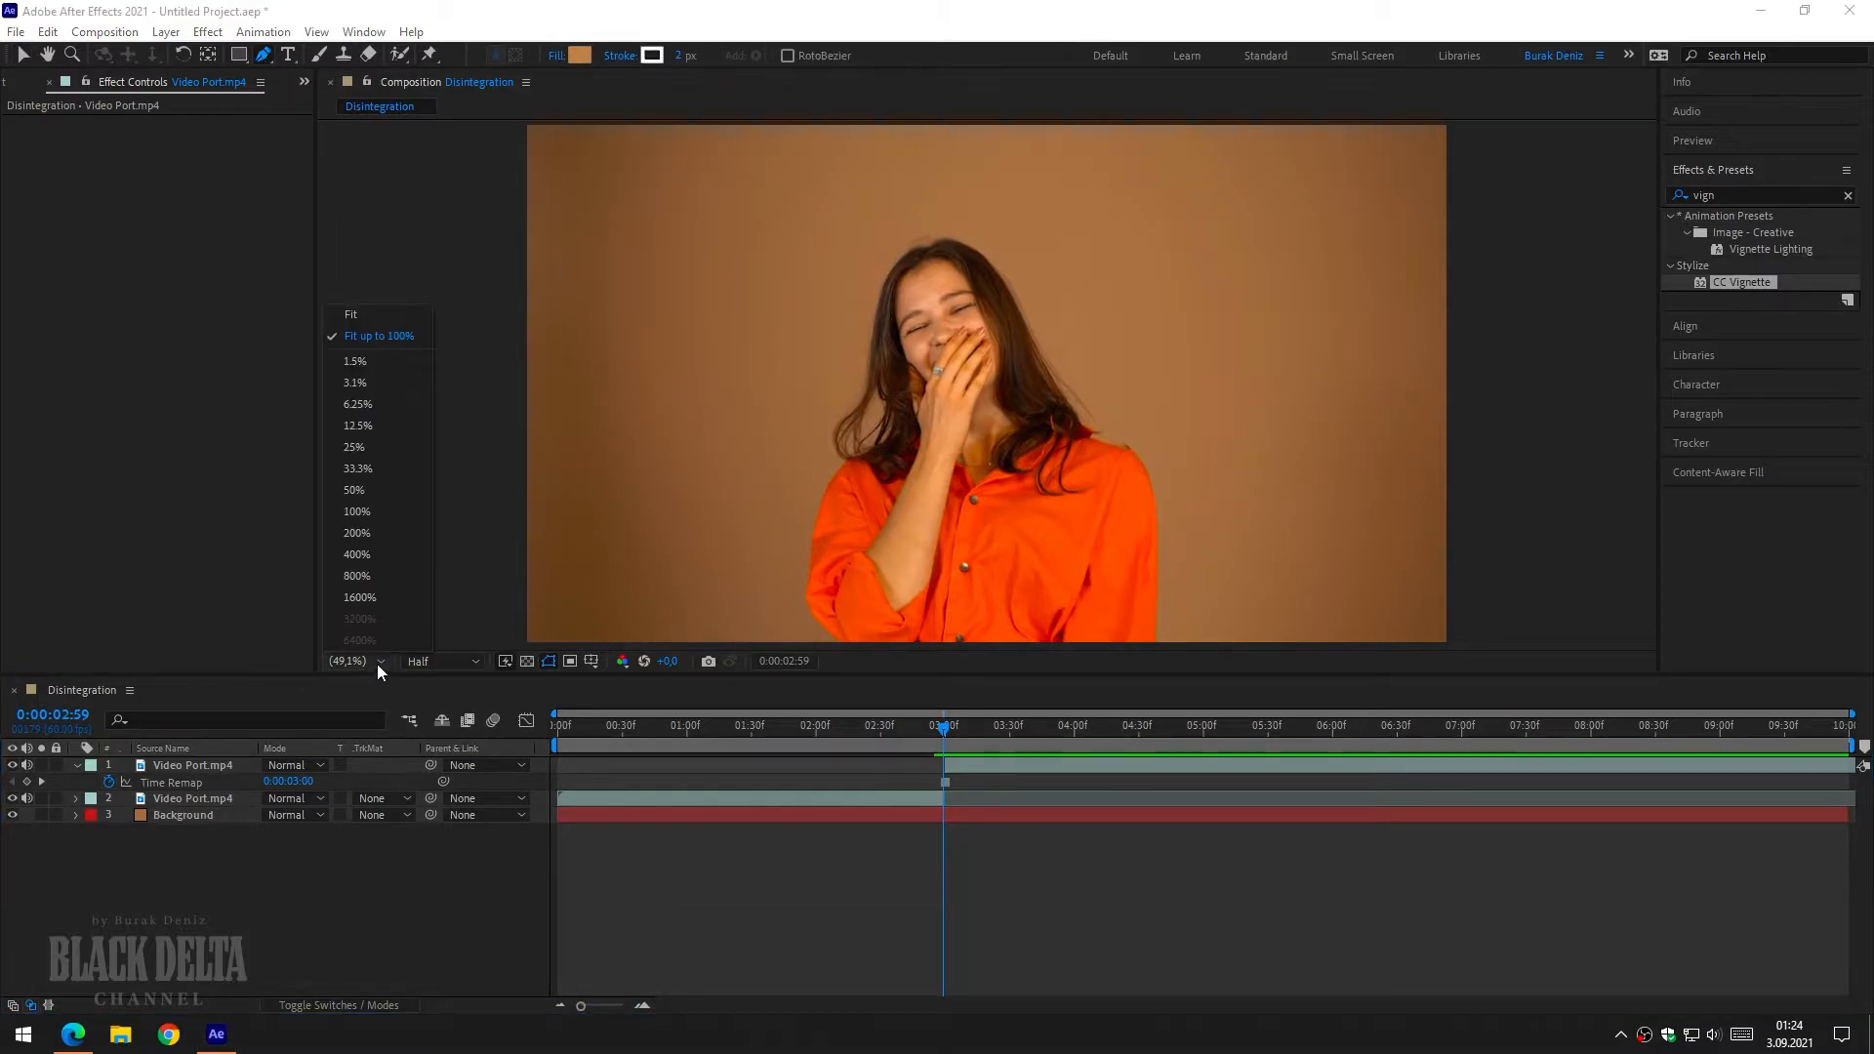
{"action": "left_click", "coordinate": [394, 535]}
{"action": "key", "text": "h"}
{"action": "left_click_drag", "start_coordinate": [636, 494], "coordinate": [765, 146]}
{"action": "left_click_drag", "start_coordinate": [684, 410], "coordinate": [653, 155]}
{"action": "left_click_drag", "start_coordinate": [703, 269], "coordinate": [741, 448]}
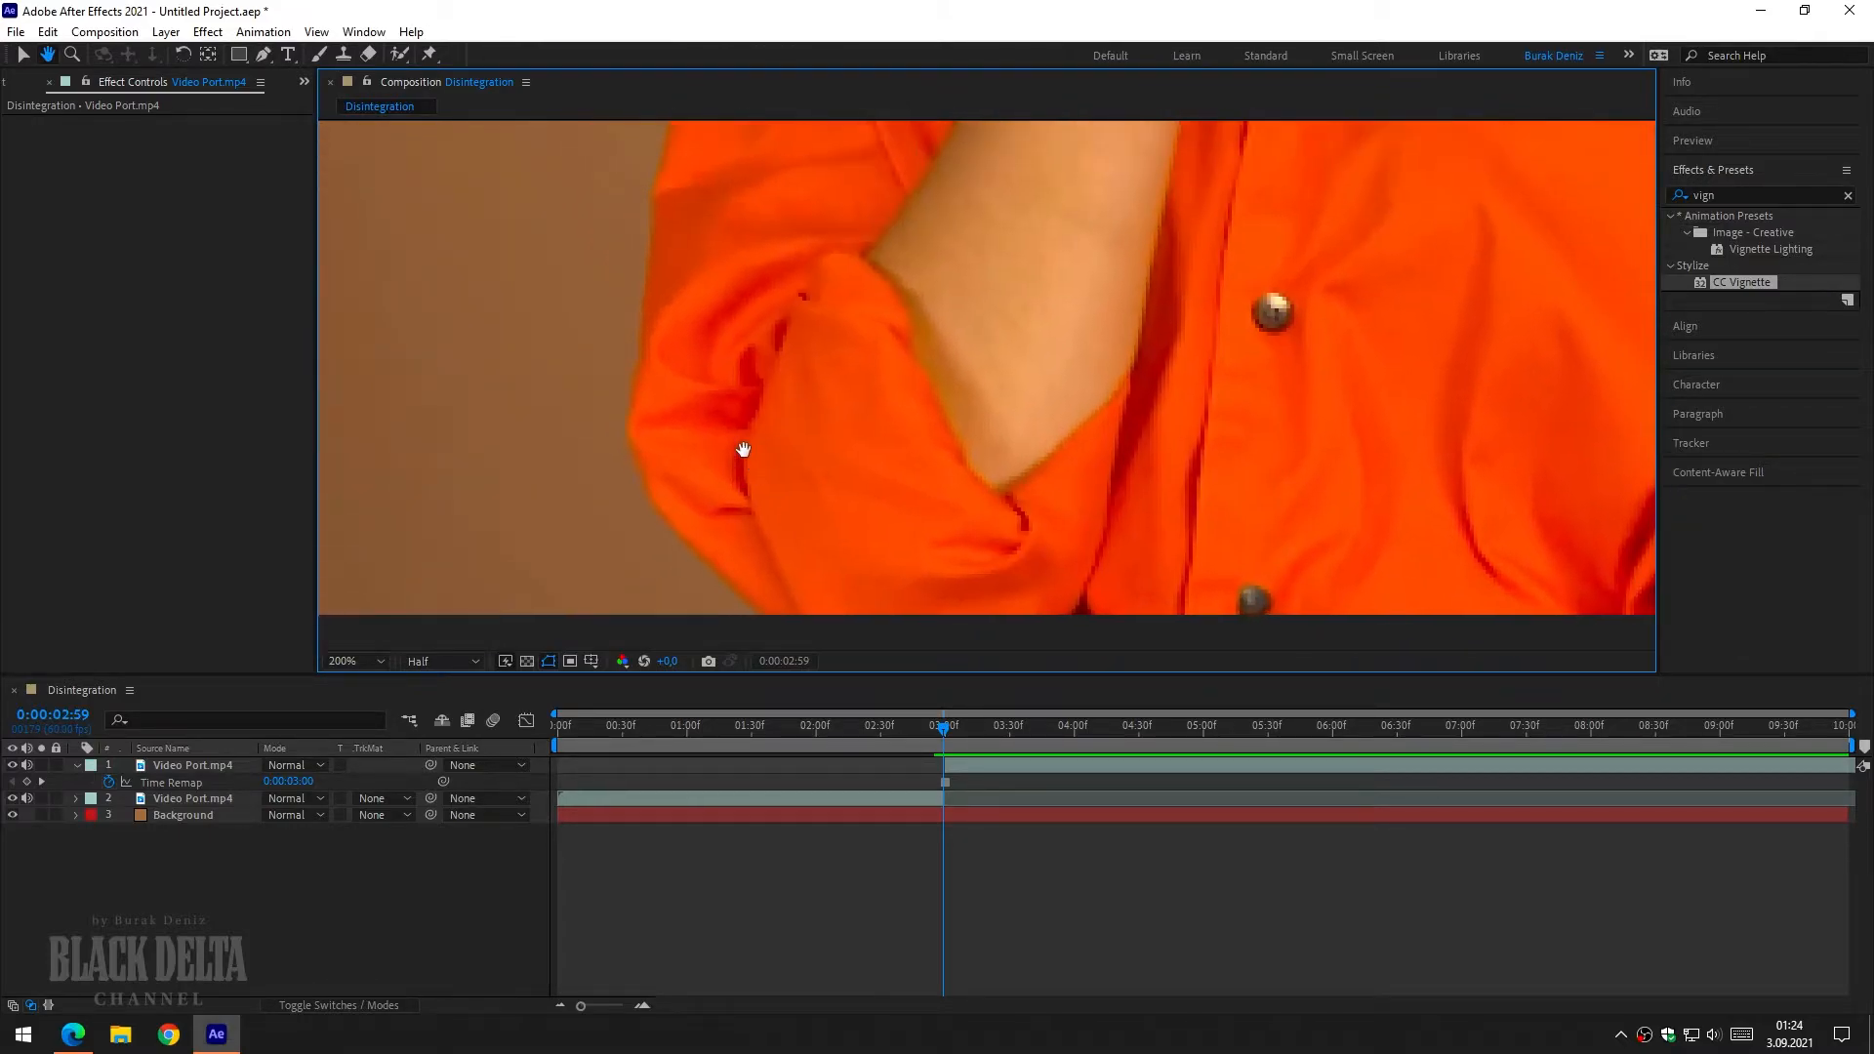
{"action": "key", "text": "g"}
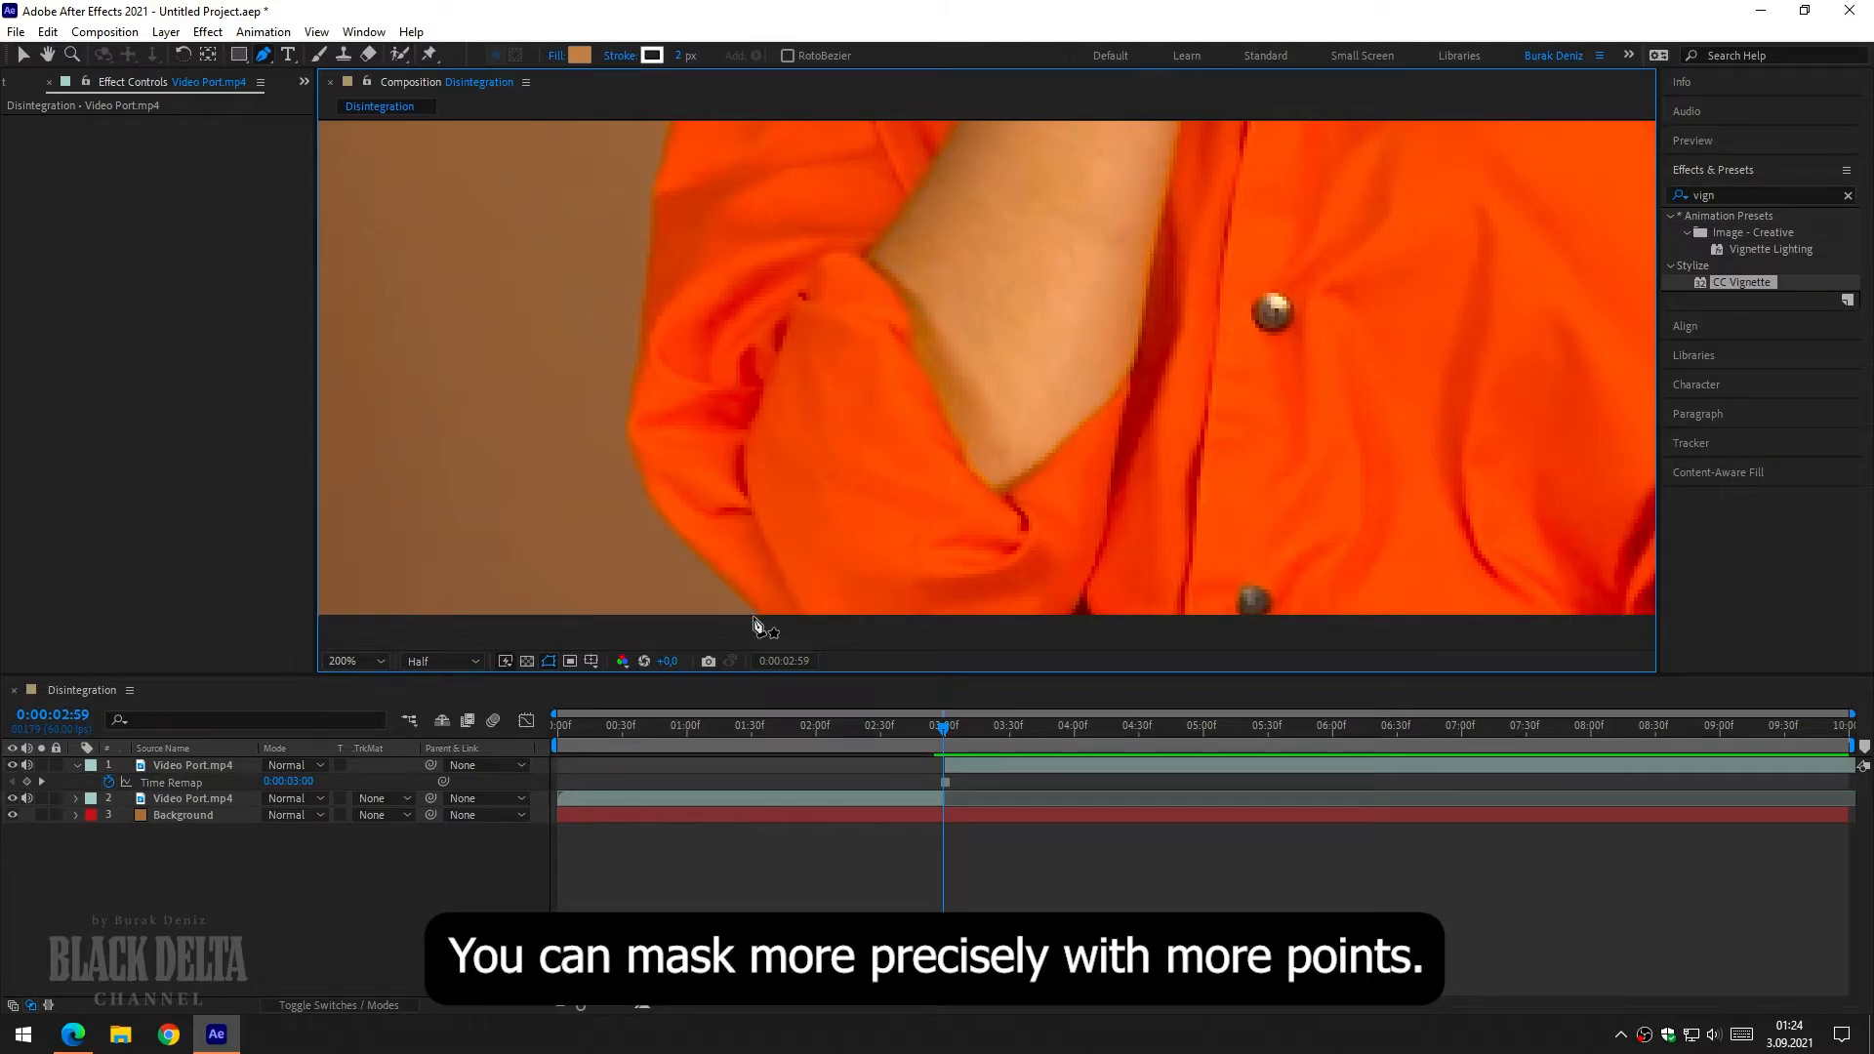
{"action": "left_click", "coordinate": [239, 765]}
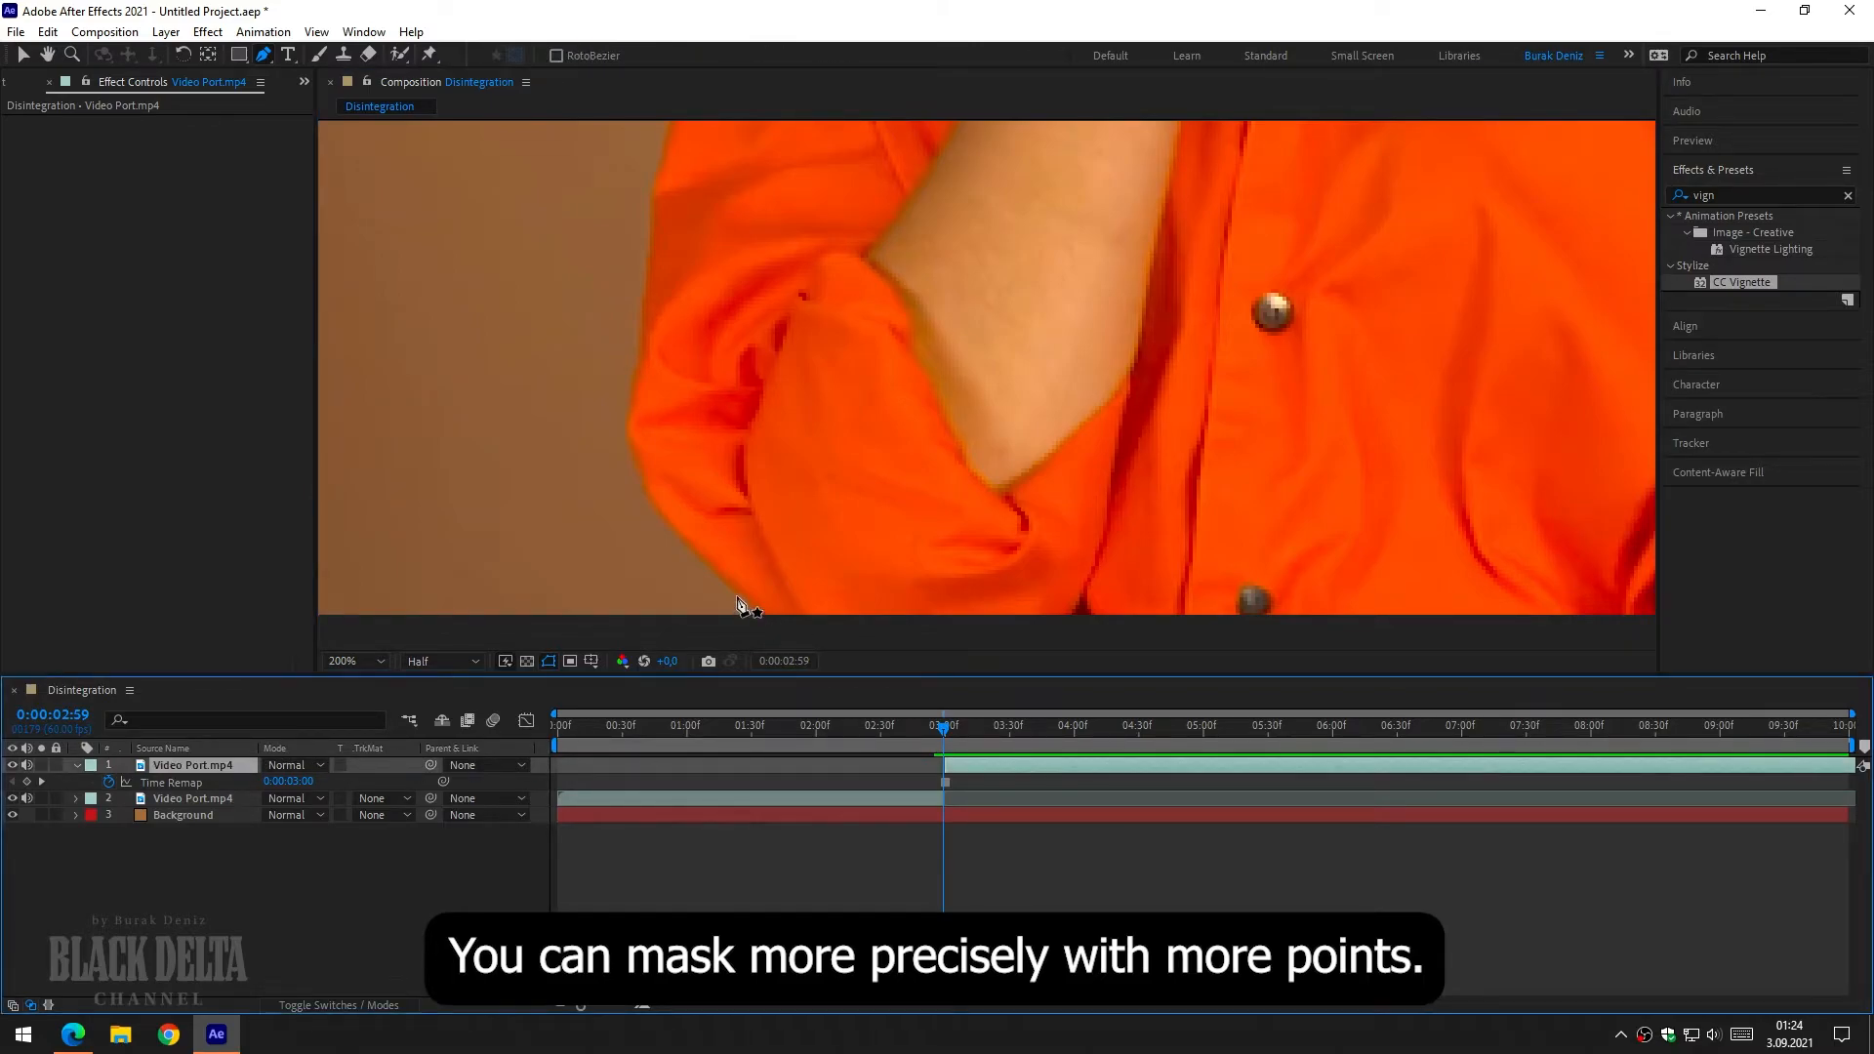
{"action": "left_click", "coordinate": [946, 737]}
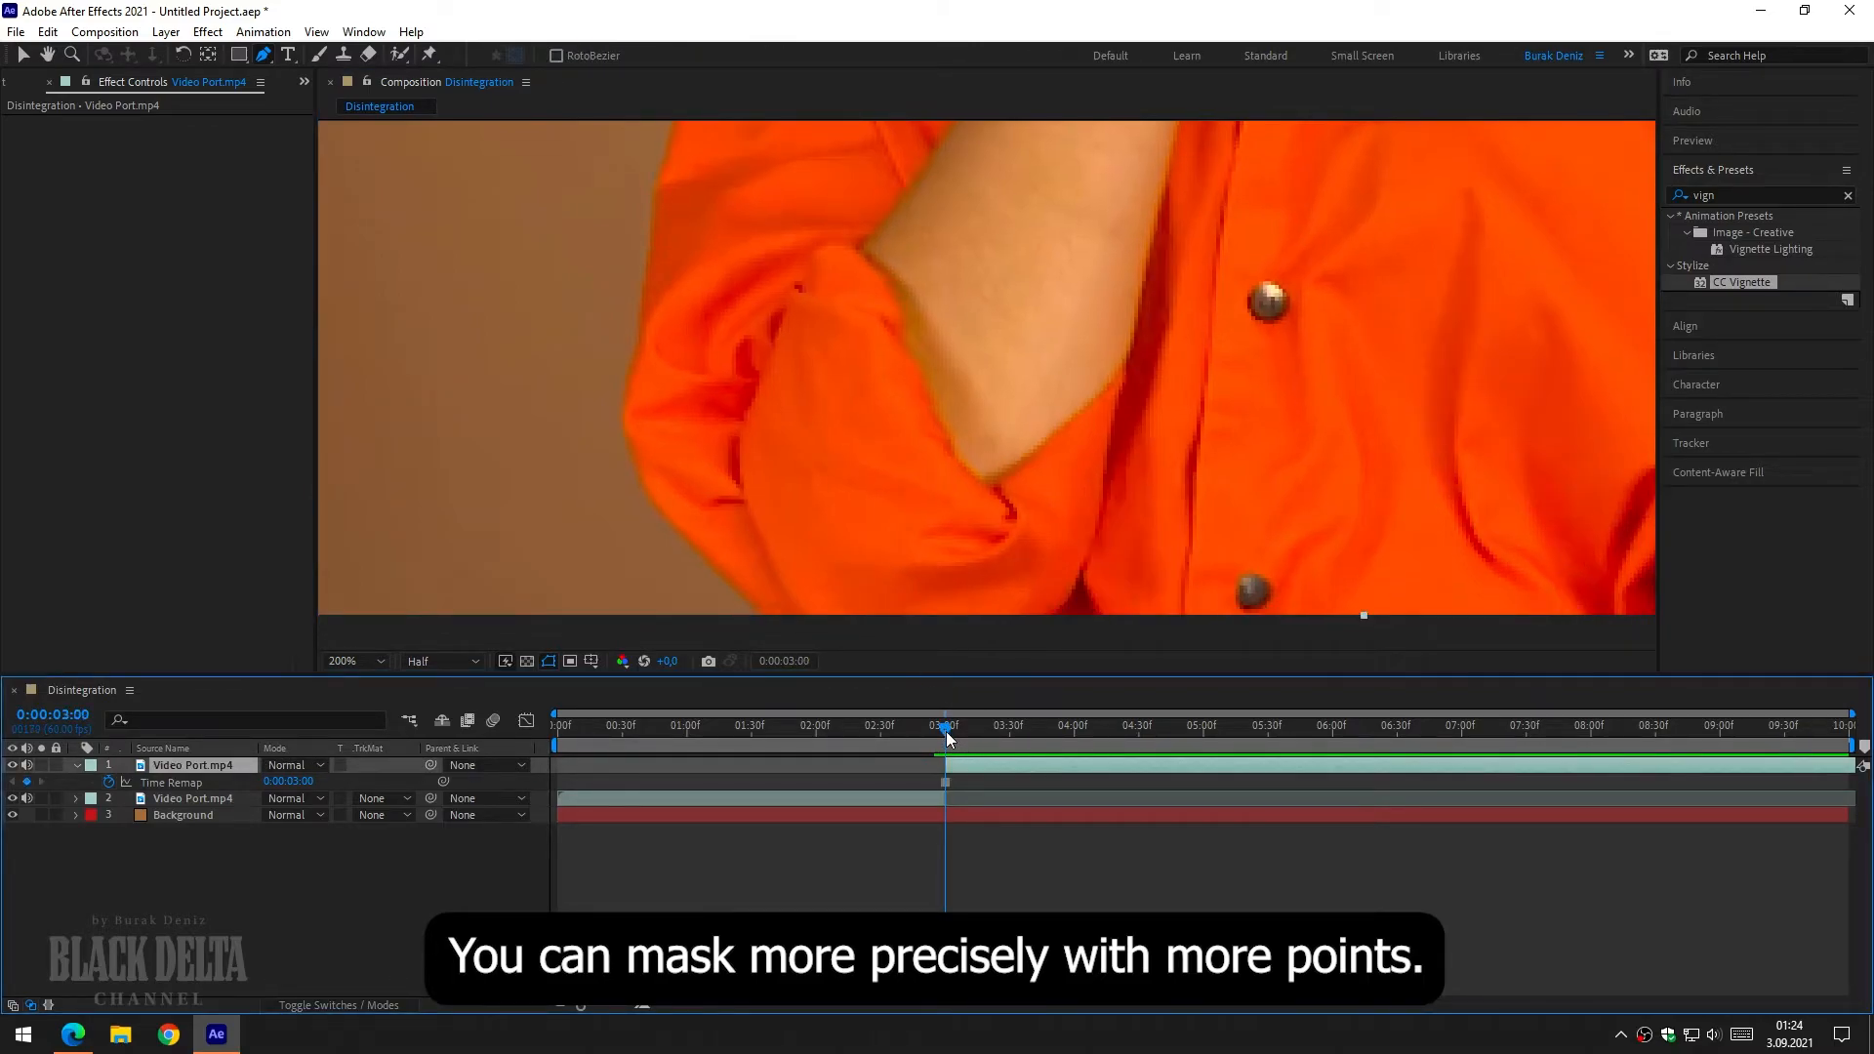
{"action": "left_click", "coordinate": [751, 615]}
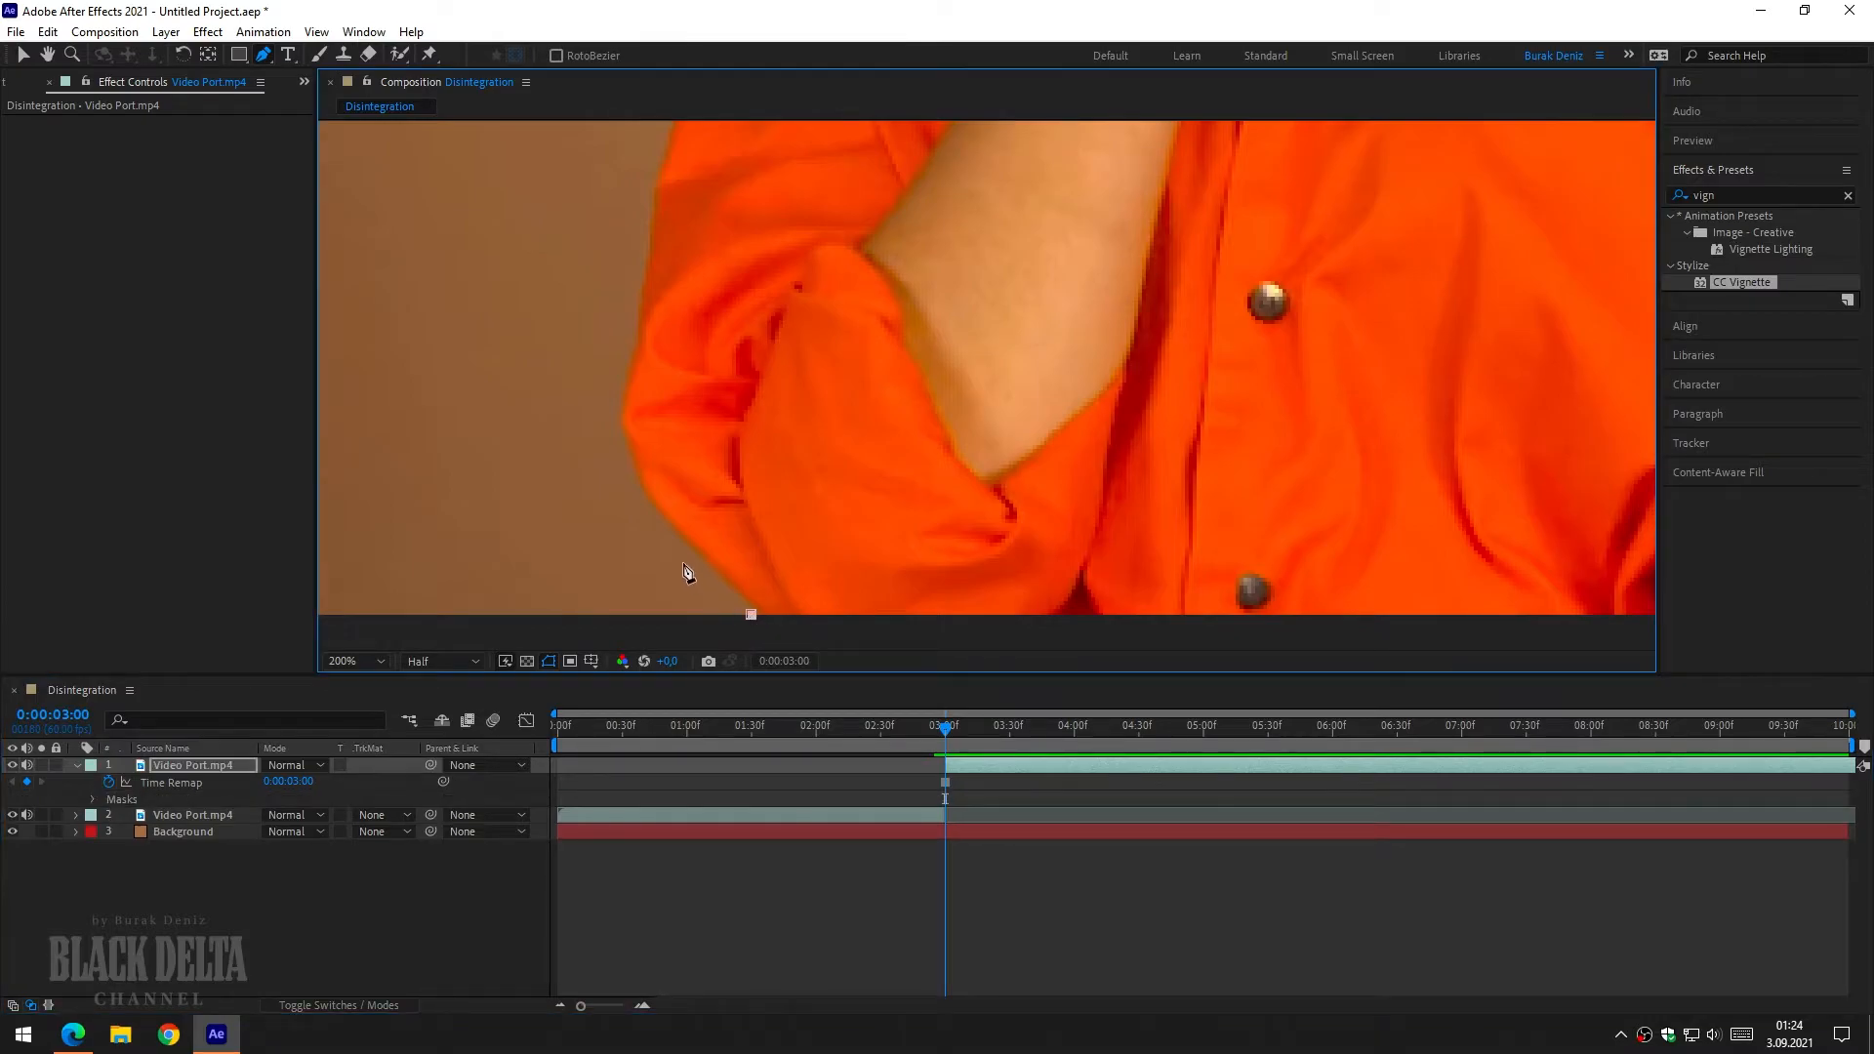
{"action": "left_click", "coordinate": [651, 522]}
{"action": "left_click", "coordinate": [619, 366]}
{"action": "left_click", "coordinate": [636, 311]}
Continue the mask along the outer edge of the raised arm's sleeve up to the shoulder
{"action": "key", "text": "space"}
{"action": "left_click_drag", "start_coordinate": [688, 250], "coordinate": [648, 542]}
{"action": "left_click", "coordinate": [599, 554]}
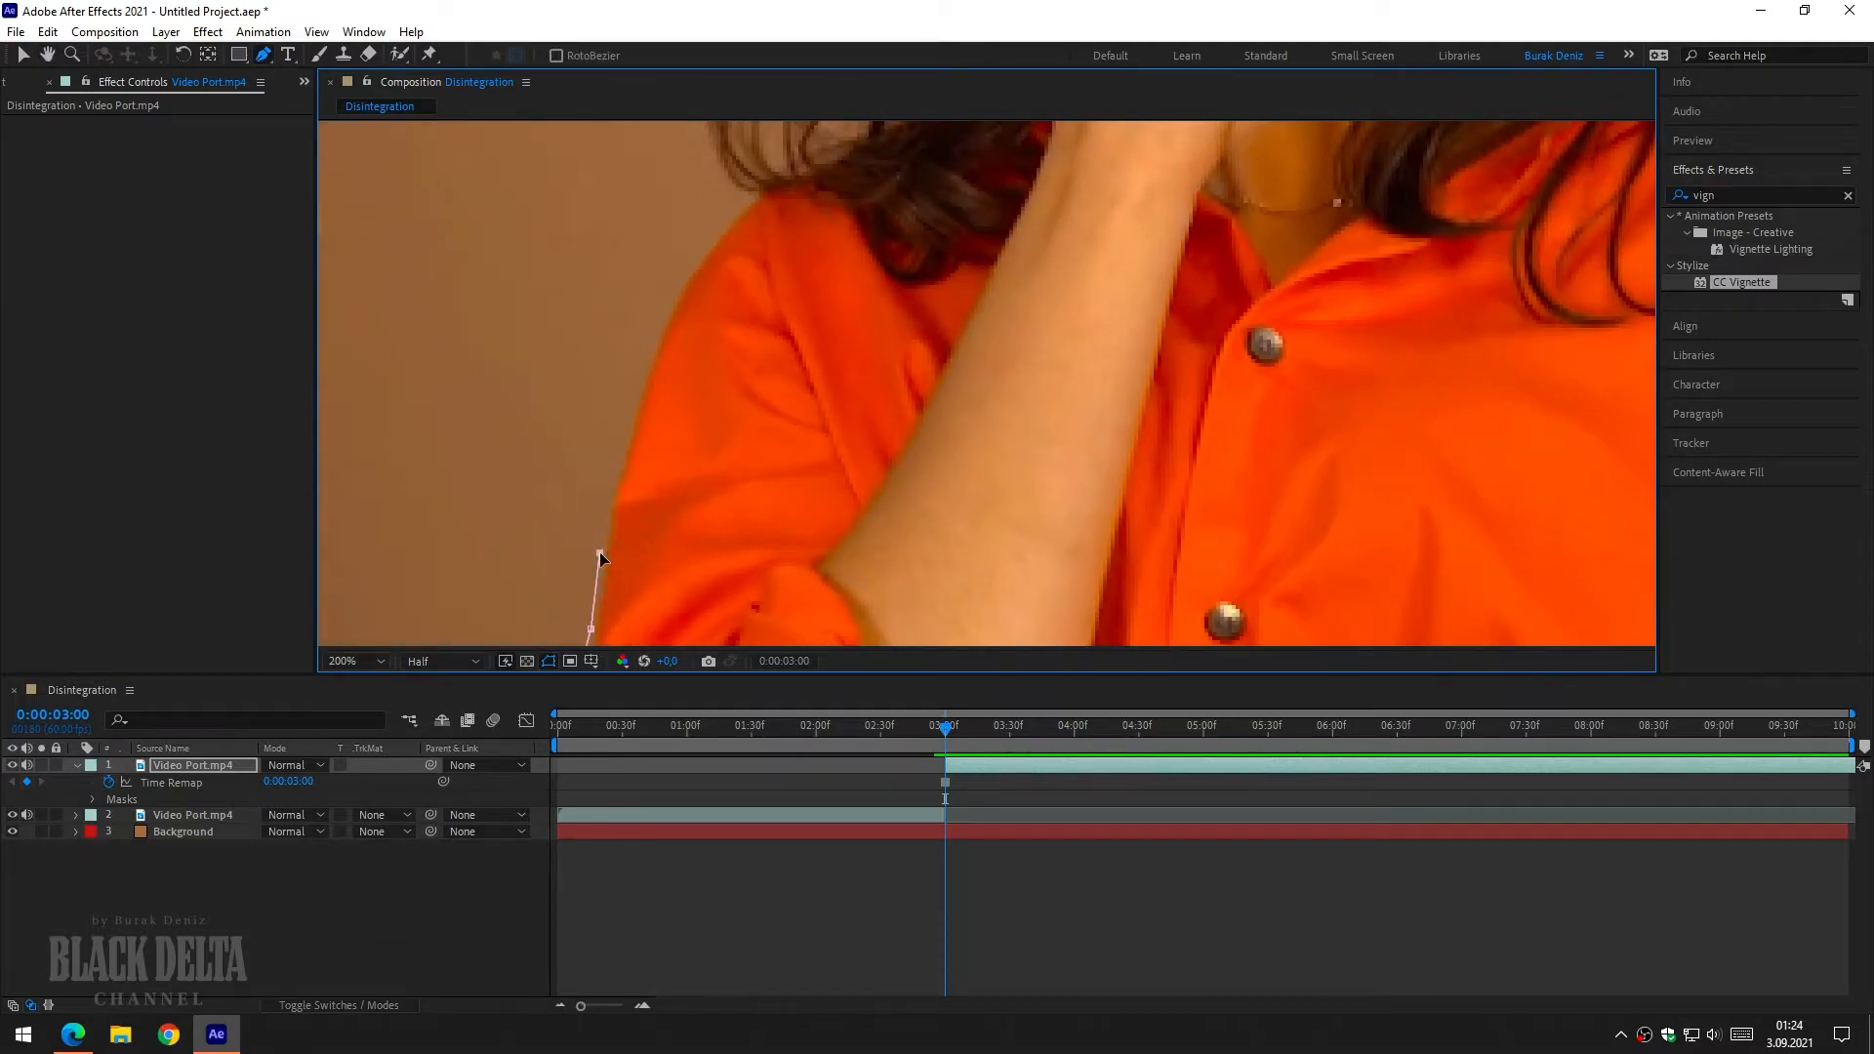
{"action": "left_click", "coordinate": [632, 395]}
{"action": "left_click", "coordinate": [667, 306]}
{"action": "left_click", "coordinate": [714, 227]}
{"action": "left_click", "coordinate": [742, 203]}
Extend the mask from that shoulder around the loose curls and up the hair beside the face
{"action": "left_click_drag", "start_coordinate": [820, 185], "coordinate": [751, 597]}
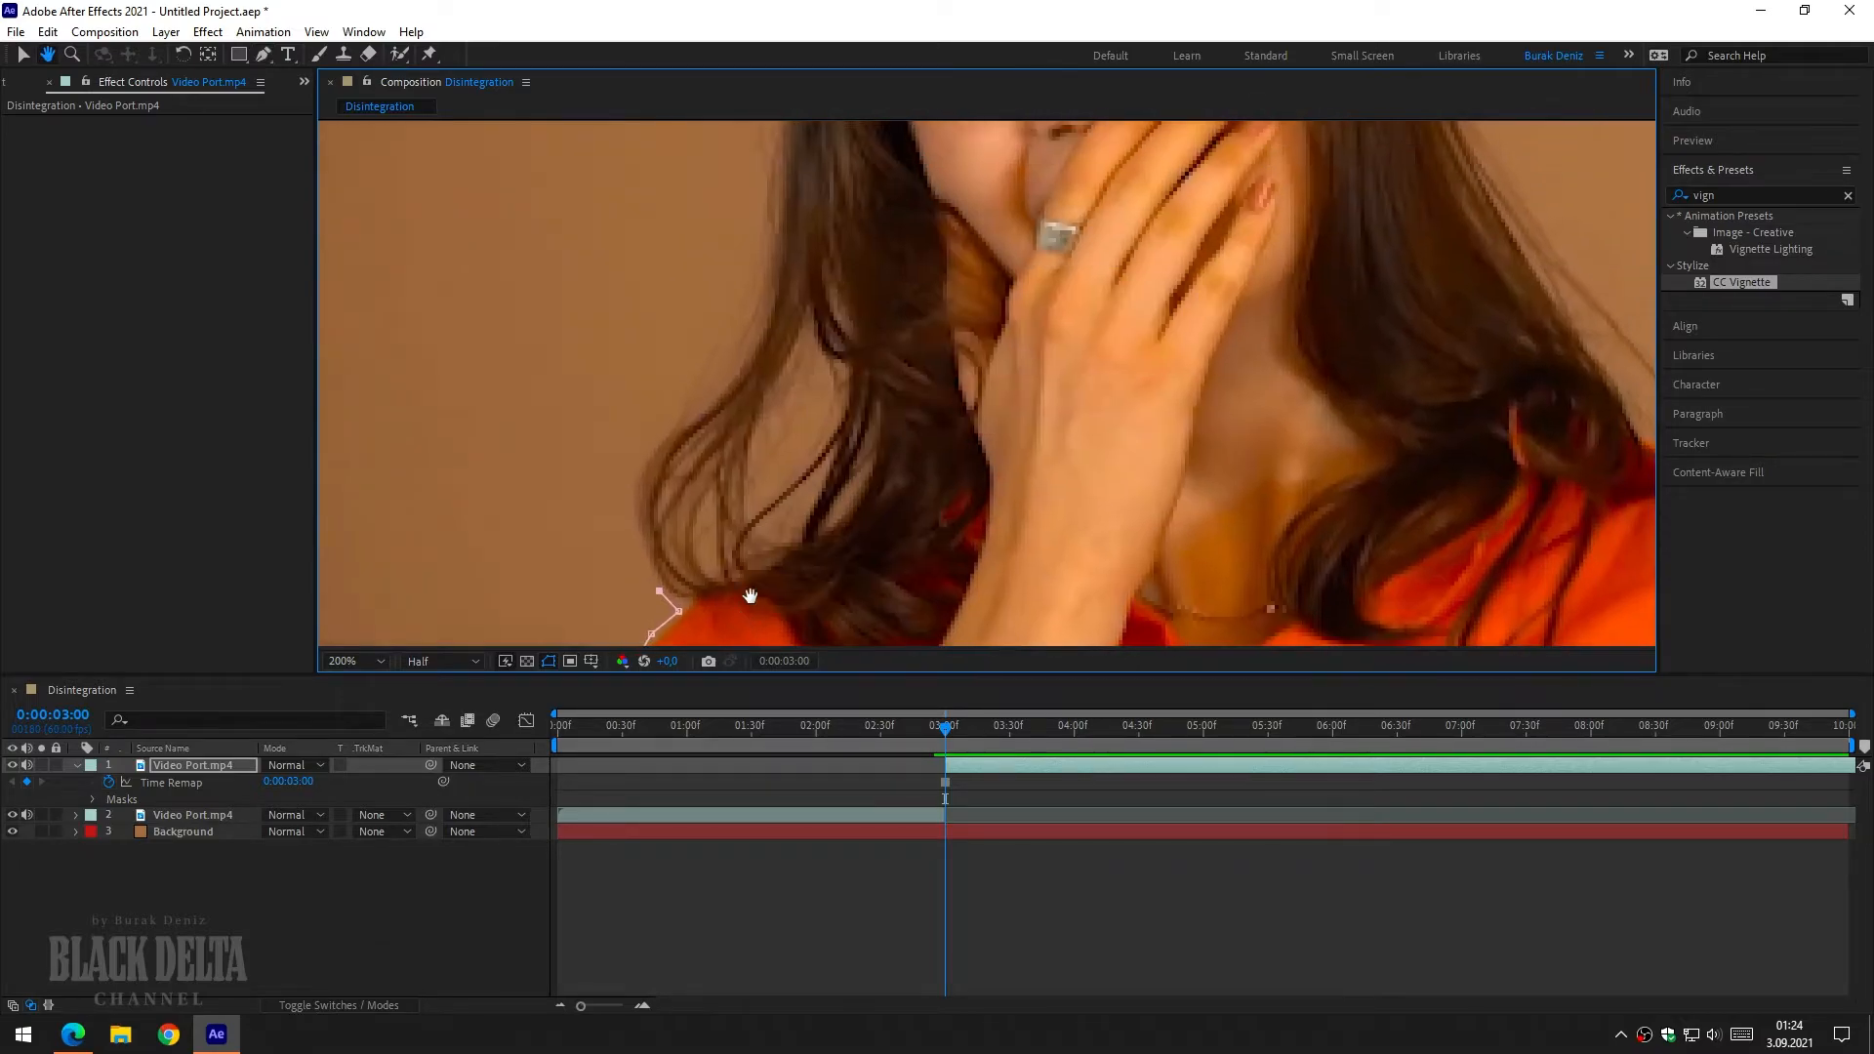
{"action": "left_click", "coordinate": [639, 553]}
{"action": "left_click", "coordinate": [635, 464]}
{"action": "left_click", "coordinate": [663, 430]}
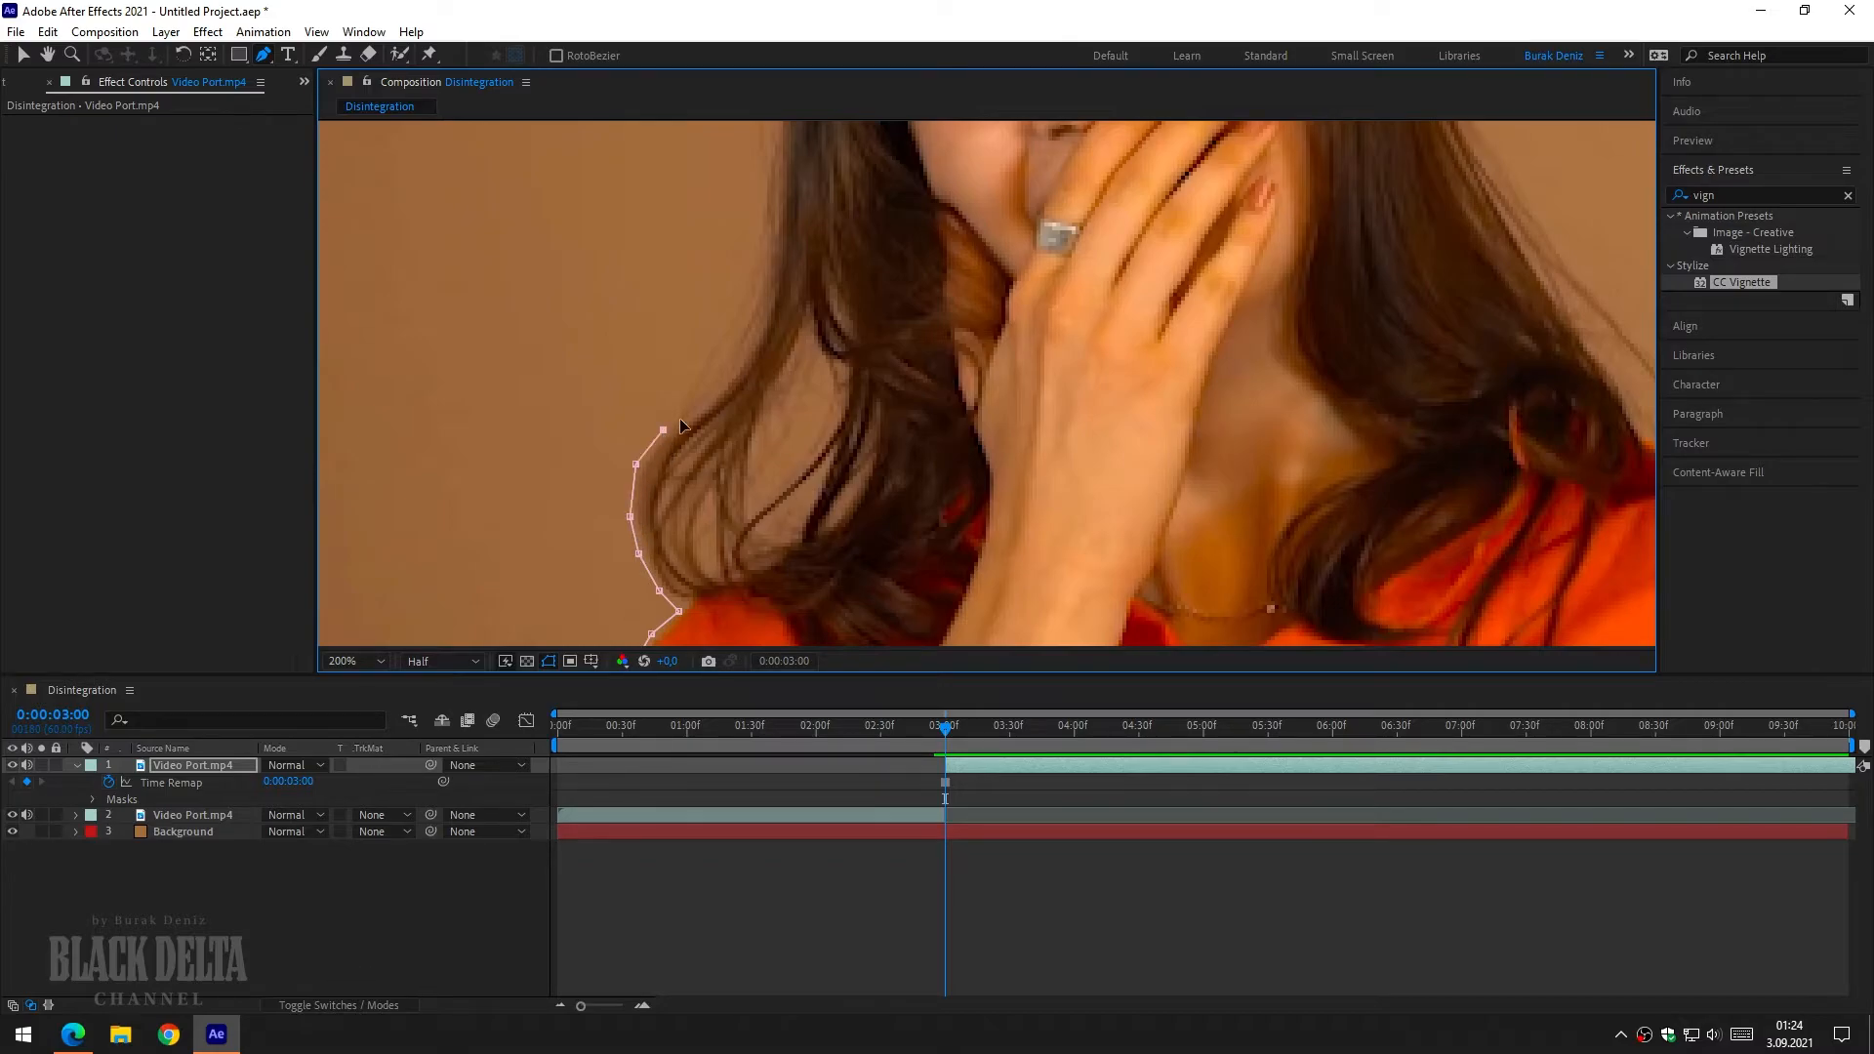
{"action": "left_click", "coordinate": [700, 397]}
{"action": "left_click", "coordinate": [734, 358]}
{"action": "left_click", "coordinate": [746, 311]}
{"action": "left_click", "coordinate": [765, 248]}
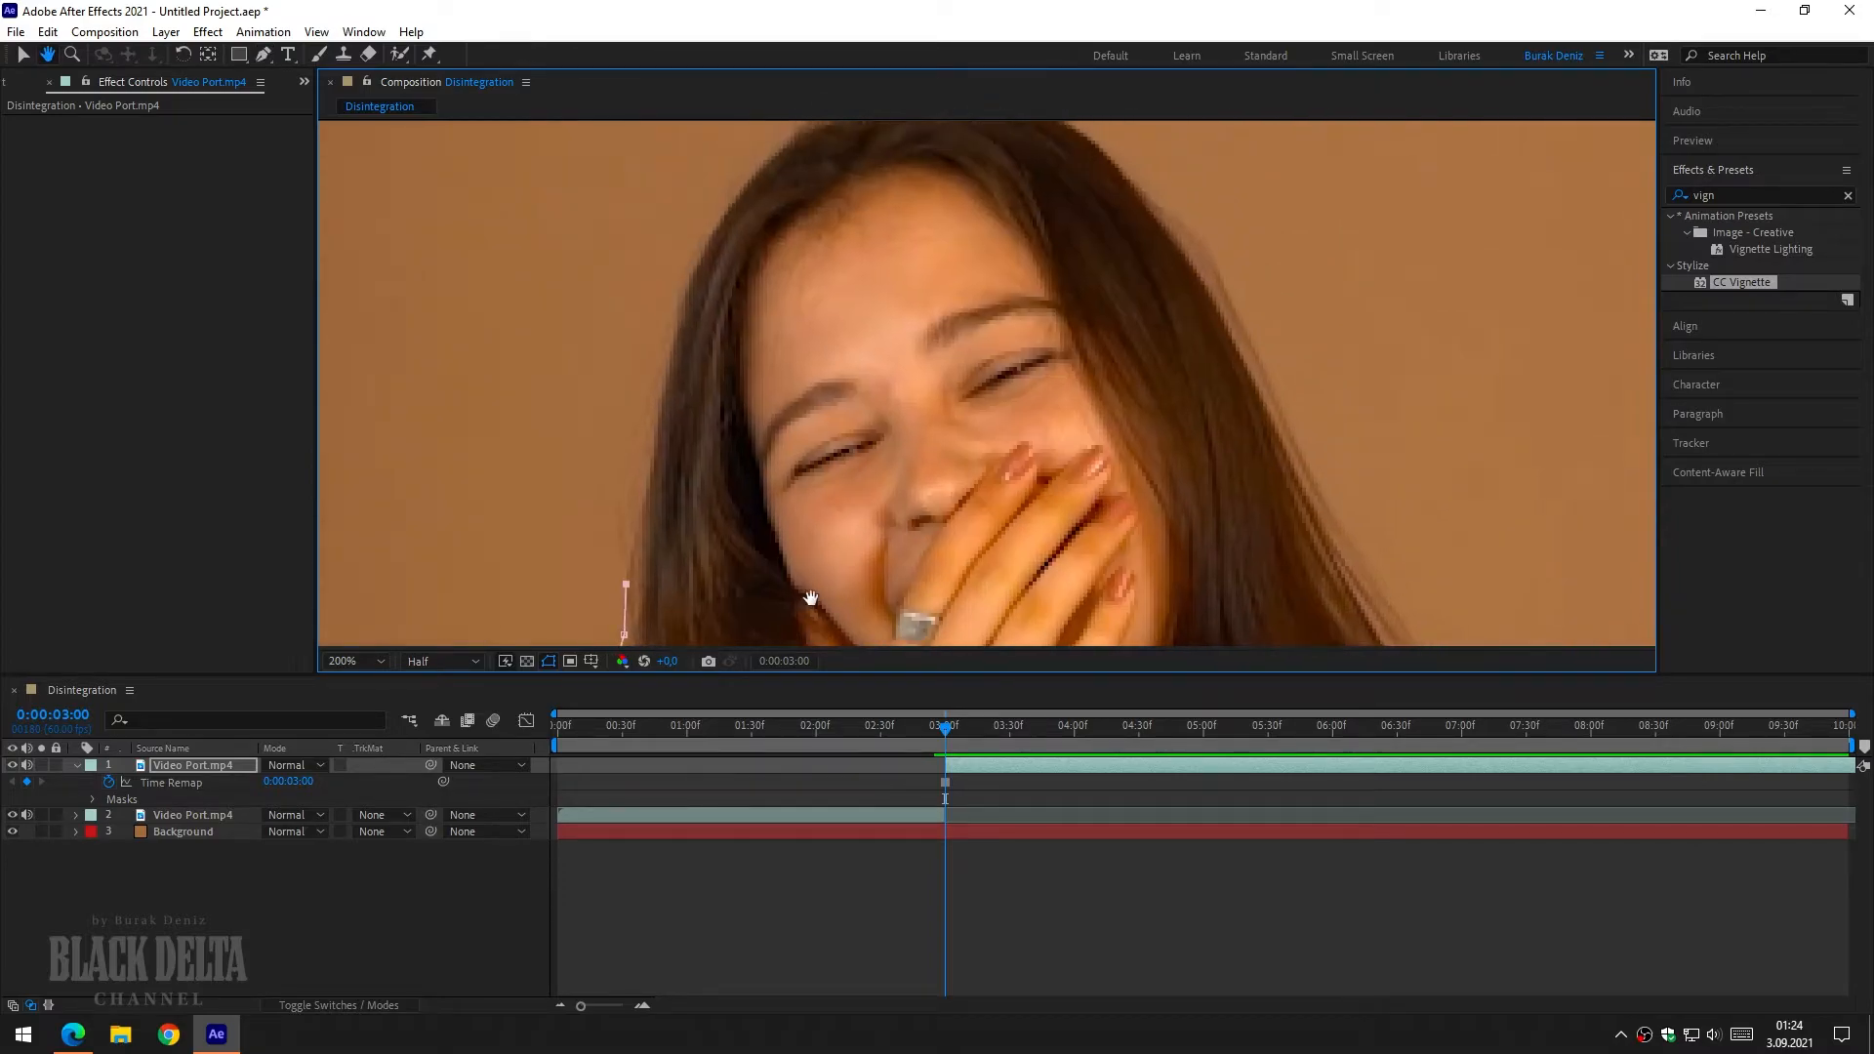
{"action": "left_click", "coordinate": [630, 521]}
{"action": "left_click", "coordinate": [643, 452]}
{"action": "left_click", "coordinate": [650, 379]}
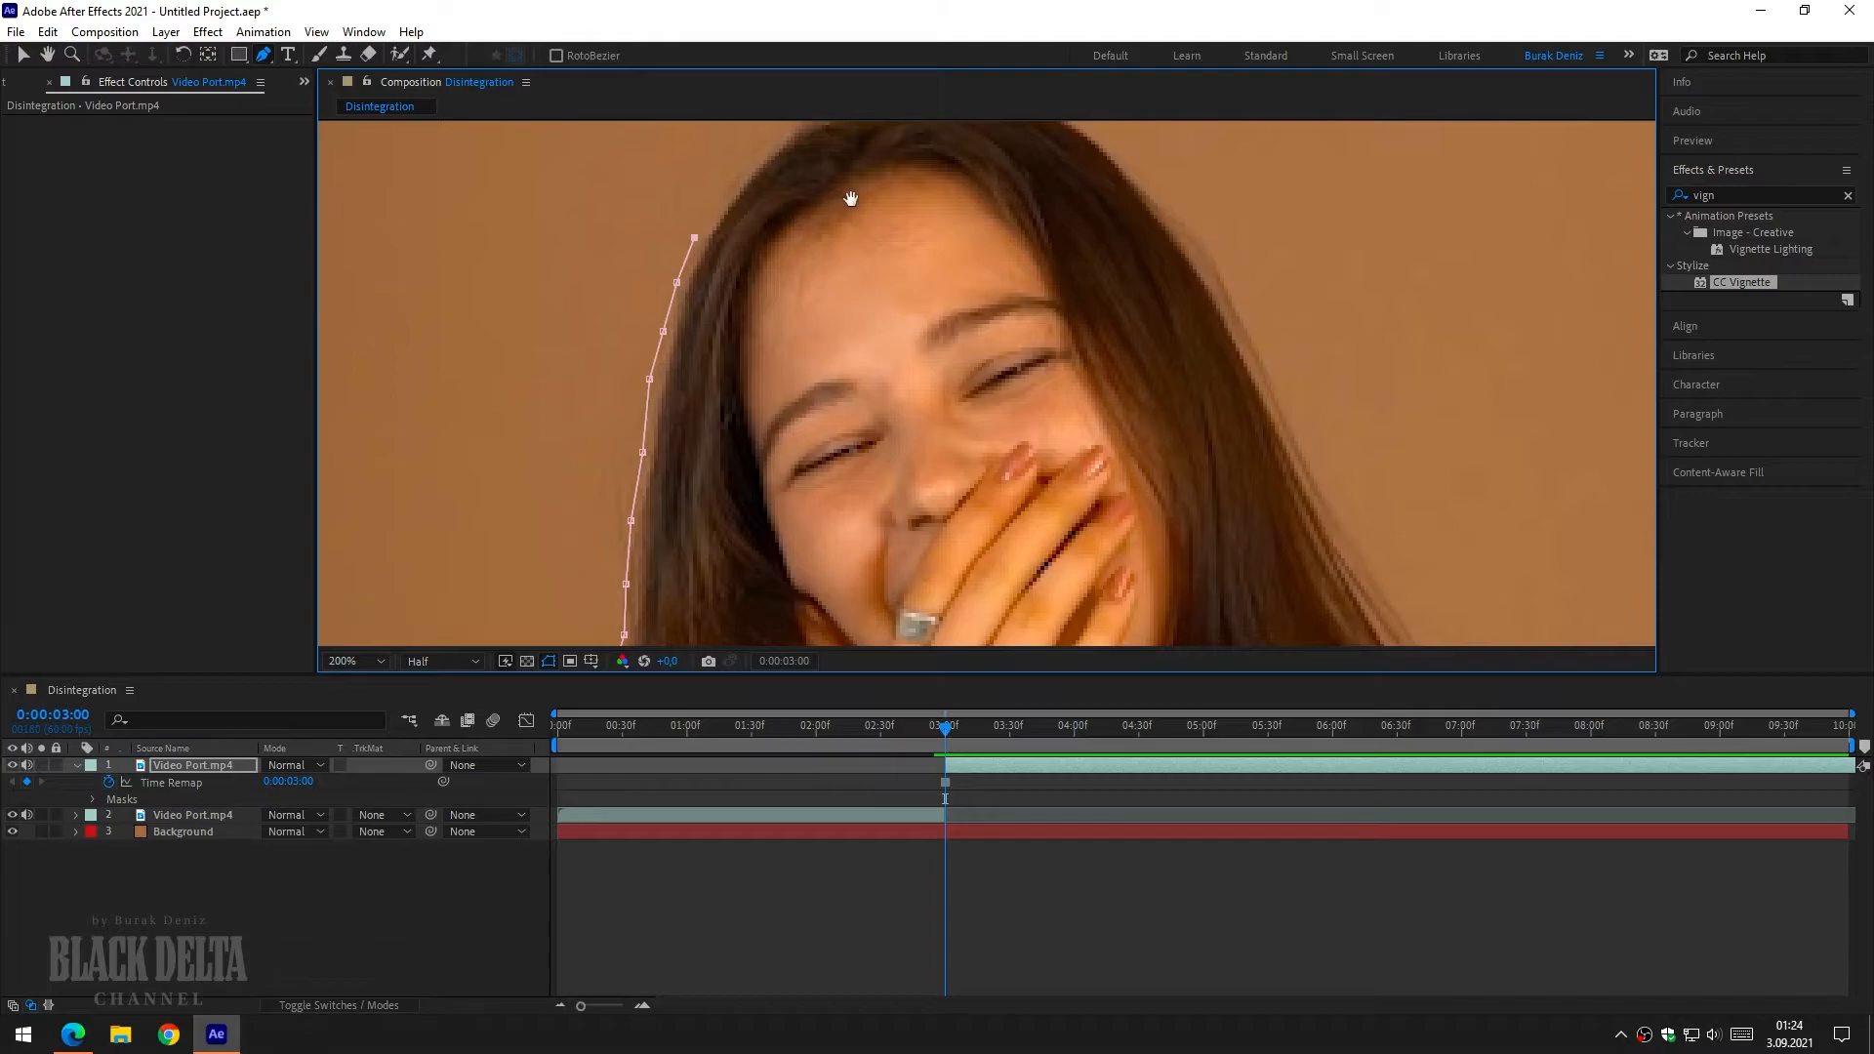
Trace the mask over the crown of the head and onto the start of the hair on the far side
{"action": "left_click_drag", "start_coordinate": [849, 195], "coordinate": [692, 425]}
{"action": "left_click", "coordinate": [573, 418]}
{"action": "left_click", "coordinate": [609, 376]}
{"action": "left_click", "coordinate": [646, 348]}
{"action": "left_click", "coordinate": [683, 330]}
{"action": "left_click", "coordinate": [724, 323]}
{"action": "left_click", "coordinate": [747, 304]}
{"action": "left_click", "coordinate": [781, 294]}
{"action": "left_click", "coordinate": [822, 294]}
{"action": "left_click", "coordinate": [866, 308]}
{"action": "left_click", "coordinate": [920, 336]}
{"action": "left_click", "coordinate": [959, 363]}
{"action": "left_click", "coordinate": [1042, 492]}
Carry the mask down the long straight hair on the far side of the face
{"action": "left_click_drag", "start_coordinate": [1120, 544], "coordinate": [903, 270]}
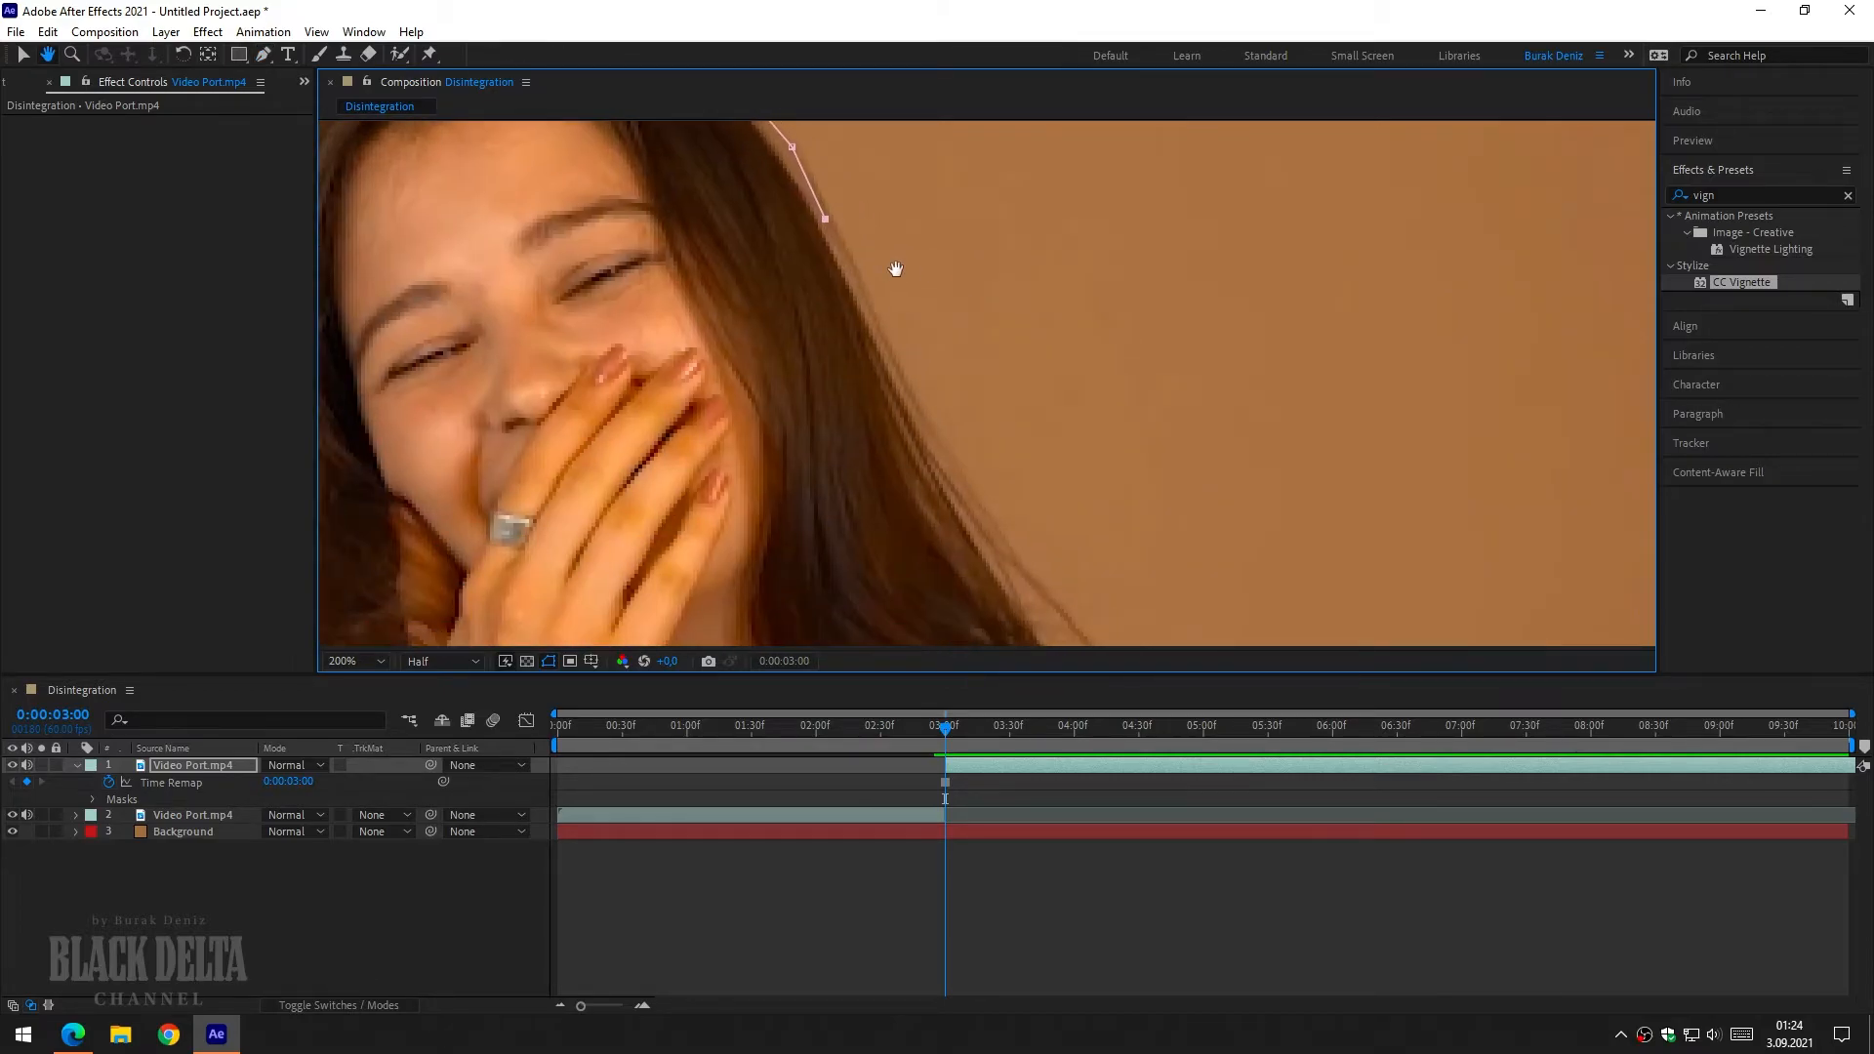
{"action": "left_click", "coordinate": [889, 352]}
{"action": "left_click", "coordinate": [926, 422]}
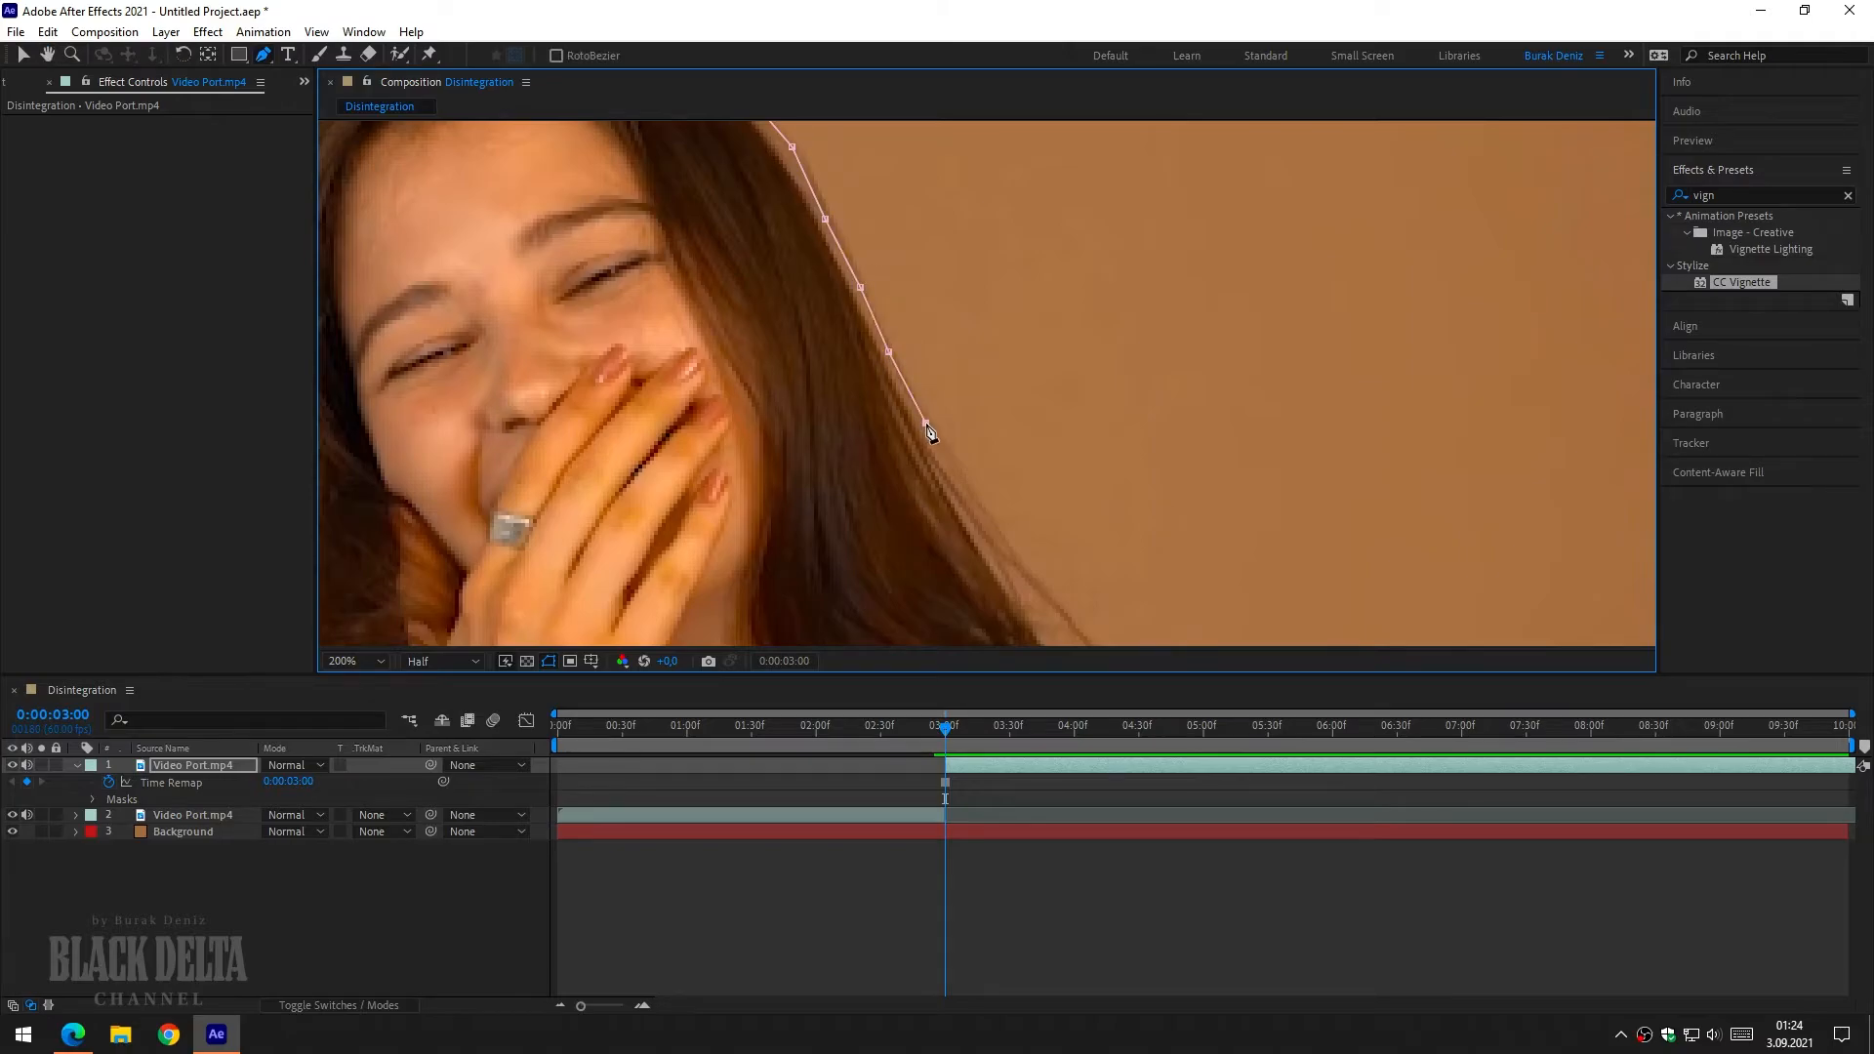
{"action": "left_click", "coordinate": [993, 534]}
{"action": "left_click", "coordinate": [1021, 594]}
Trace the mask past the lower hair and around the shirt collar to the start of the shoulder
{"action": "left_click_drag", "start_coordinate": [1088, 593], "coordinate": [887, 190]}
{"action": "left_click", "coordinate": [851, 235]}
{"action": "left_click", "coordinate": [879, 277]}
{"action": "left_click", "coordinate": [900, 314]}
{"action": "left_click", "coordinate": [922, 331]}
{"action": "left_click", "coordinate": [950, 348]}
{"action": "left_click", "coordinate": [946, 369]}
{"action": "left_click", "coordinate": [949, 382]}
{"action": "left_click", "coordinate": [975, 390]}
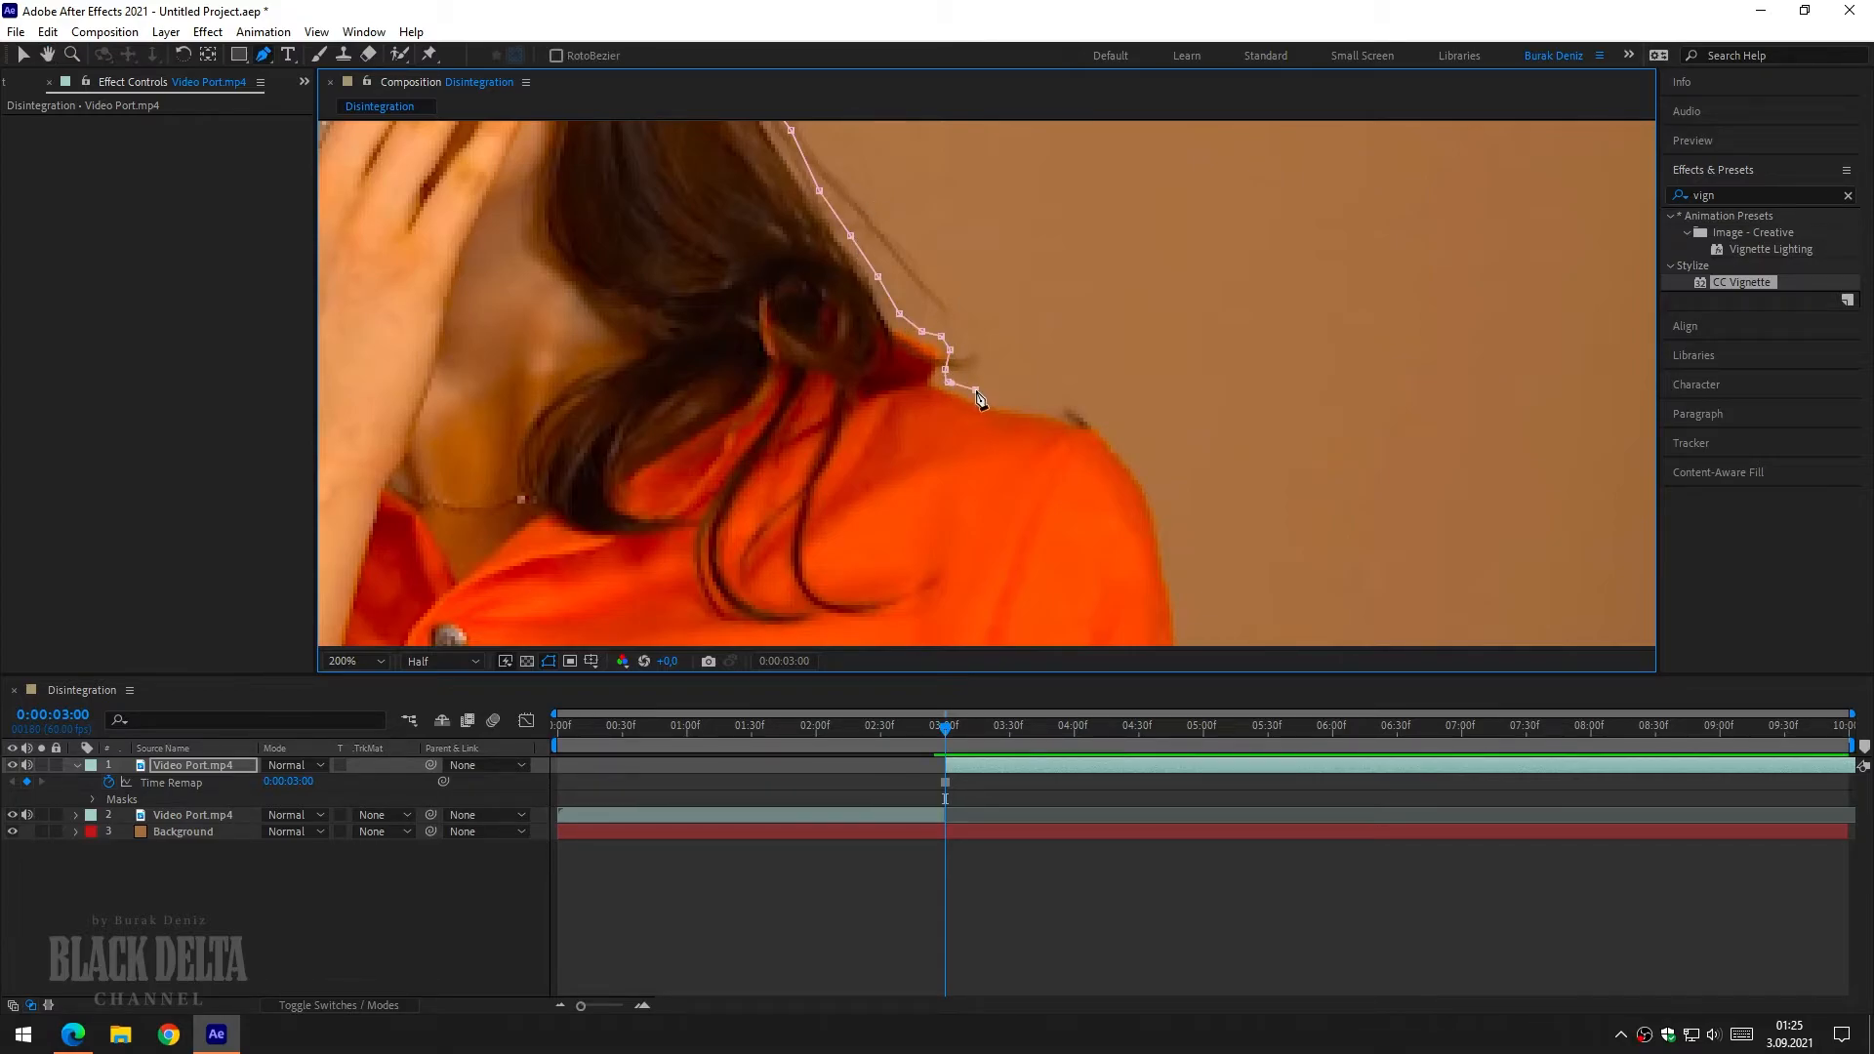
Continue the mask over the lowered arm's shoulder and down the upper part of its sleeve
{"action": "left_click", "coordinate": [1009, 398]}
{"action": "left_click", "coordinate": [1050, 405]}
{"action": "left_click", "coordinate": [1091, 417]}
{"action": "left_click", "coordinate": [1118, 440]}
{"action": "left_click_drag", "start_coordinate": [1225, 537], "coordinate": [1092, 244]}
{"action": "left_click", "coordinate": [1035, 258]}
{"action": "left_click", "coordinate": [1050, 346]}
{"action": "left_click", "coordinate": [1053, 394]}
{"action": "left_click", "coordinate": [1051, 430]}
{"action": "left_click", "coordinate": [1055, 460]}
{"action": "left_click", "coordinate": [1044, 559]}
Trace the mask down the rest of the lowered arm's sleeve to near the frame's lower edge
{"action": "left_click_drag", "start_coordinate": [1069, 606], "coordinate": [1015, 305]}
{"action": "left_click", "coordinate": [986, 286]}
{"action": "left_click", "coordinate": [984, 338]}
{"action": "left_click", "coordinate": [989, 386]}
{"action": "left_click", "coordinate": [996, 500]}
Run the mask just below the frame's lower edge back to its first point, closing it around the woman
{"action": "left_click_drag", "start_coordinate": [1099, 592], "coordinate": [1080, 283]}
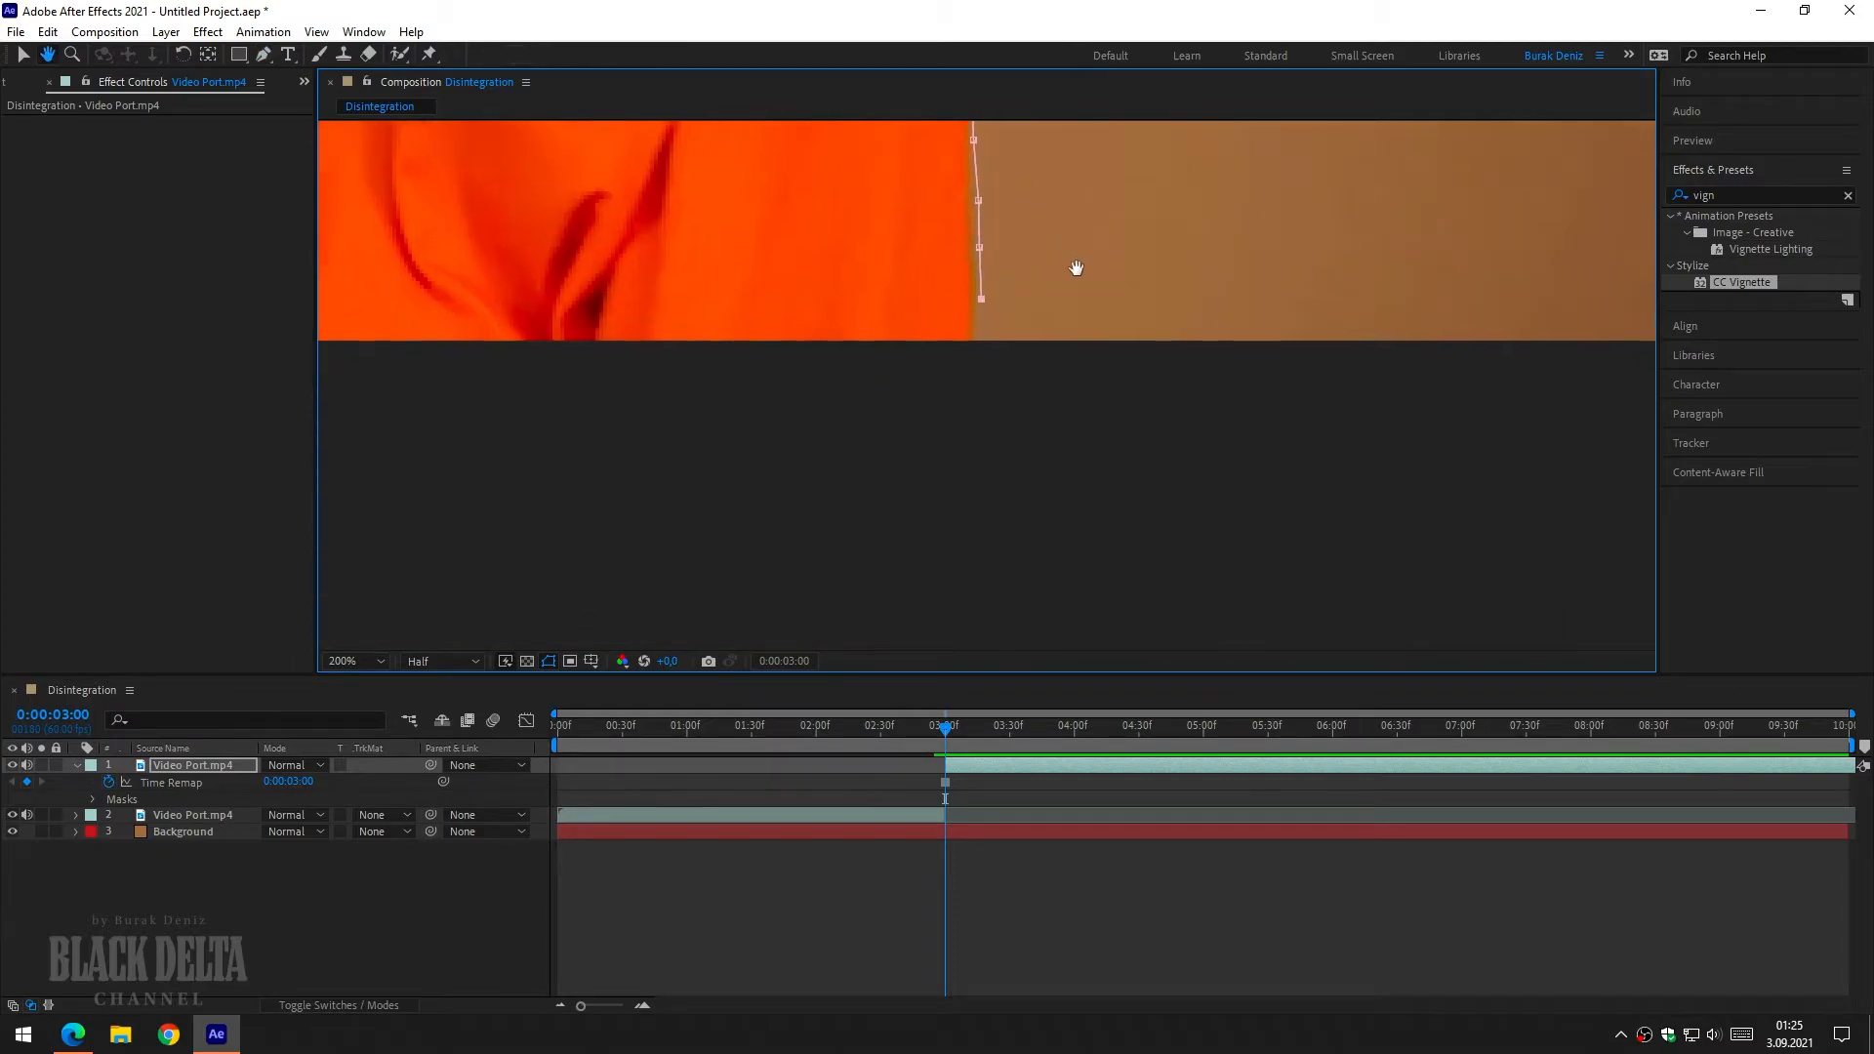
{"action": "left_click", "coordinate": [973, 349]}
{"action": "left_click_drag", "start_coordinate": [794, 293], "coordinate": [1220, 346]}
{"action": "left_click_drag", "start_coordinate": [673, 328], "coordinate": [1184, 340]}
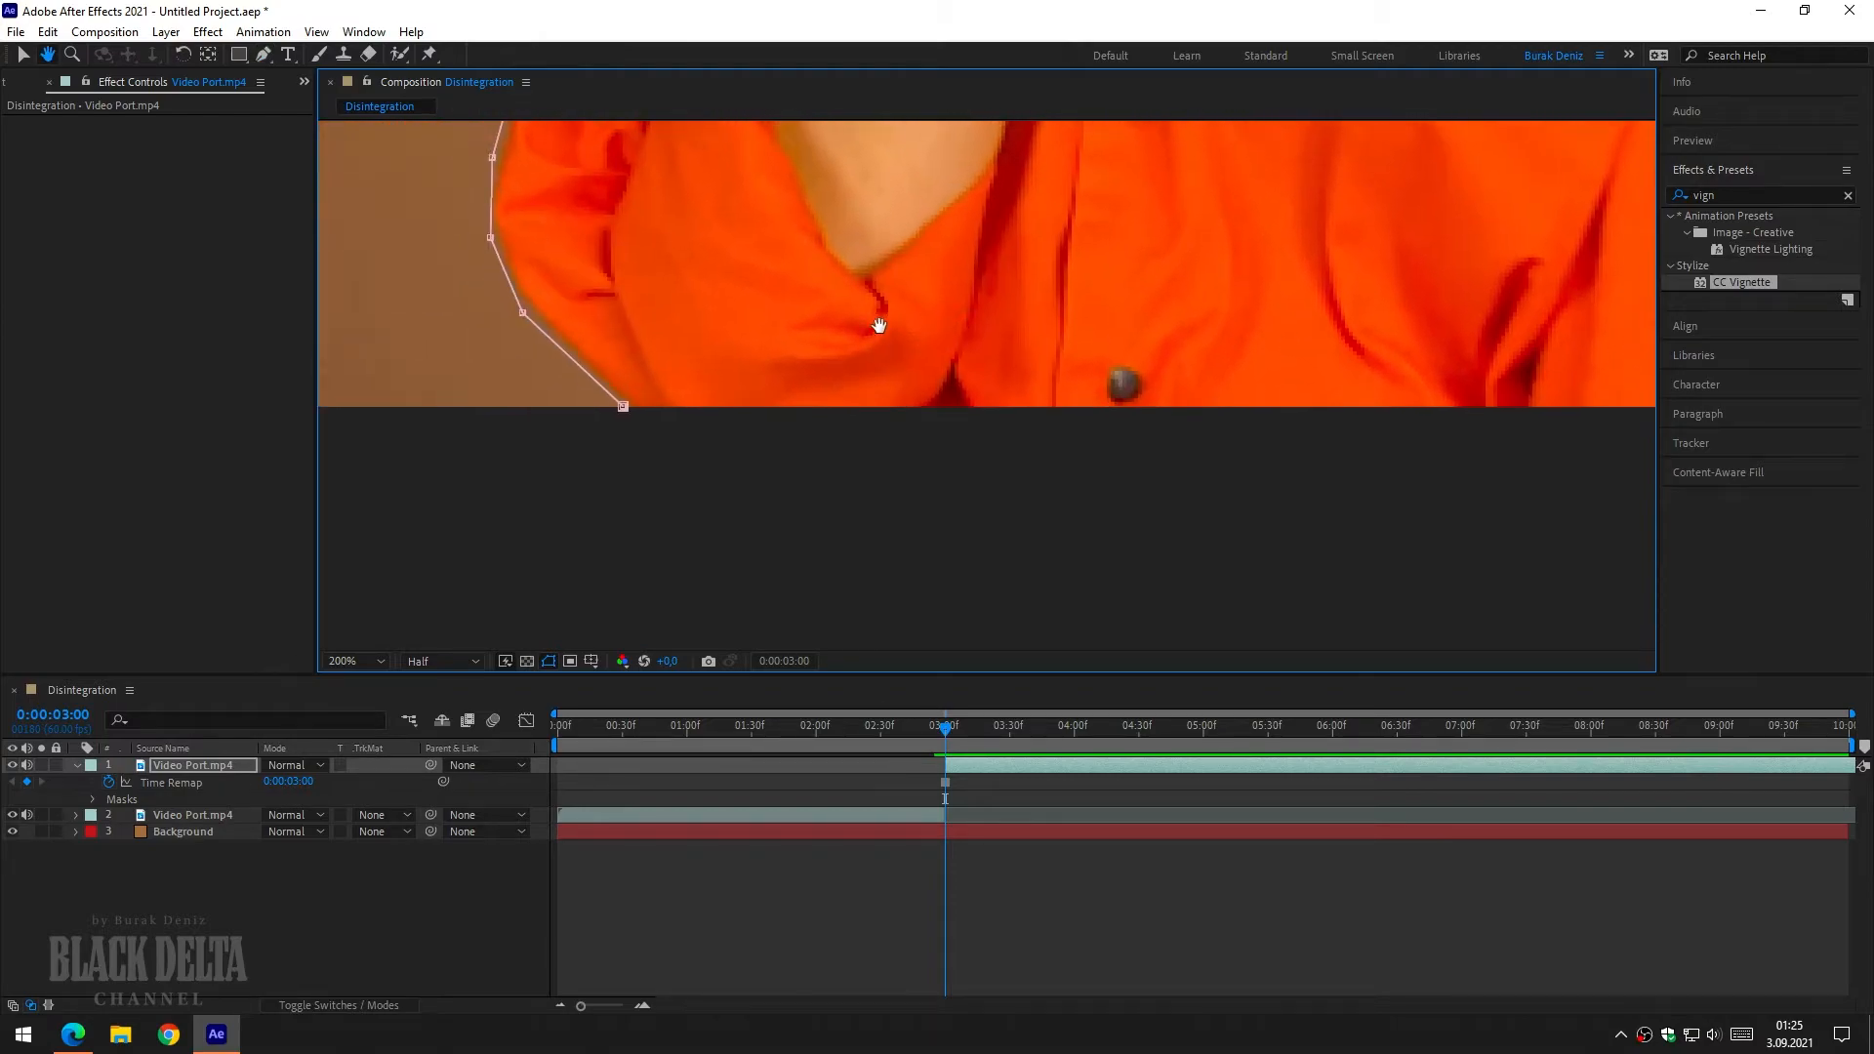
{"action": "left_click", "coordinate": [649, 418]}
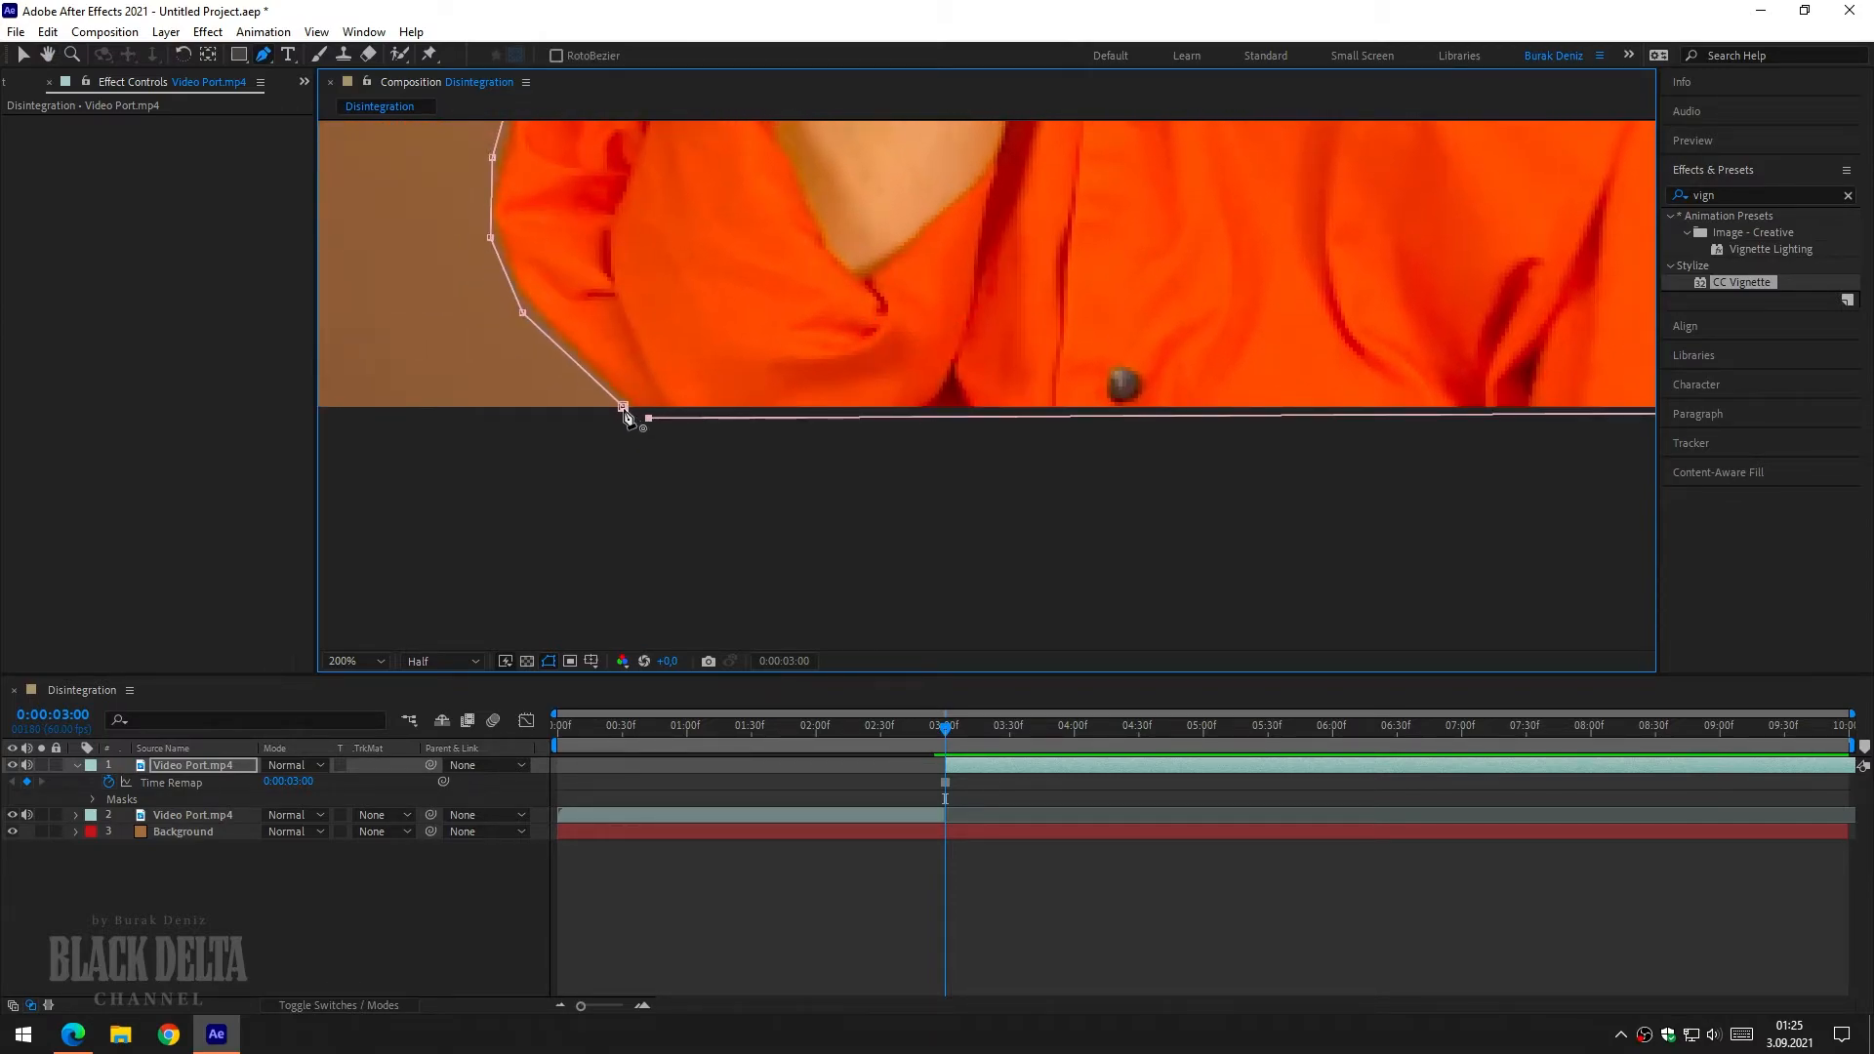
{"action": "left_click", "coordinate": [355, 661]}
{"action": "left_click", "coordinate": [384, 350]}
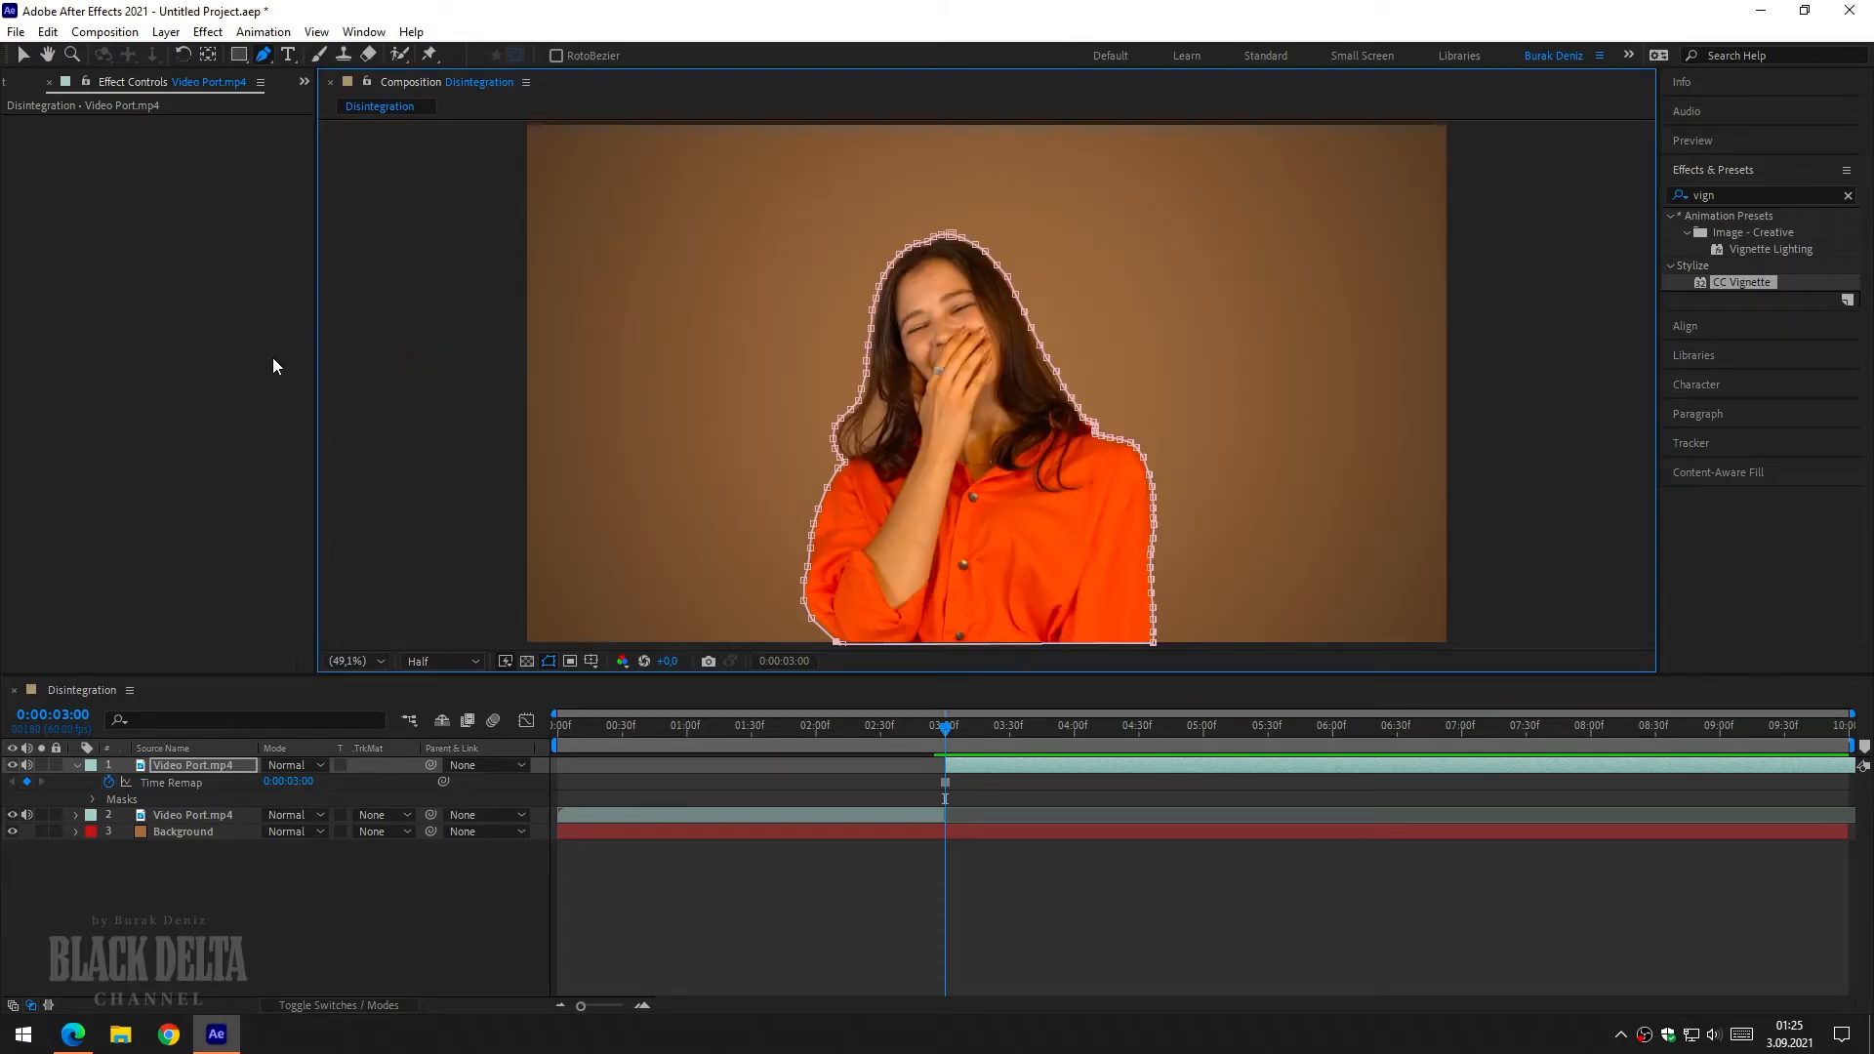
Apply the CC Scatterize effect to the masked top Video Port.mp4 layer
{"action": "left_click", "coordinate": [23, 57]}
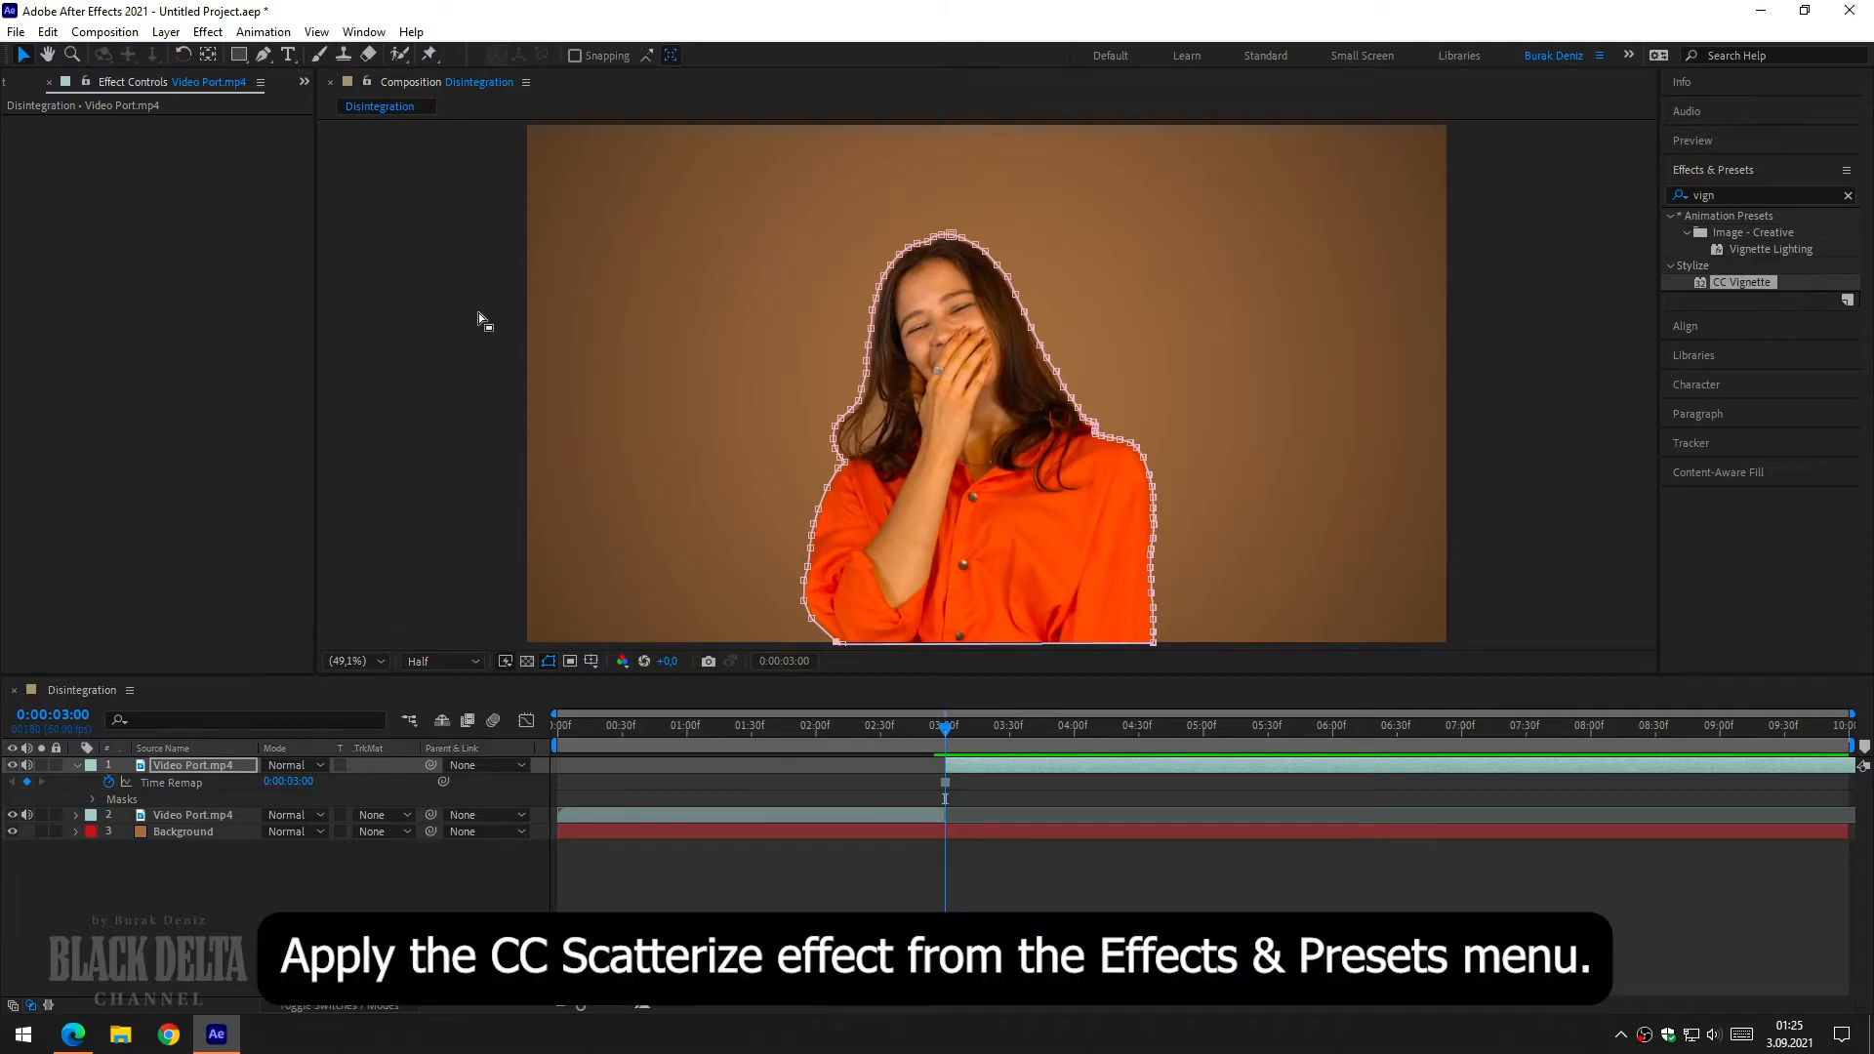
{"action": "key", "text": "ctrl+5"}
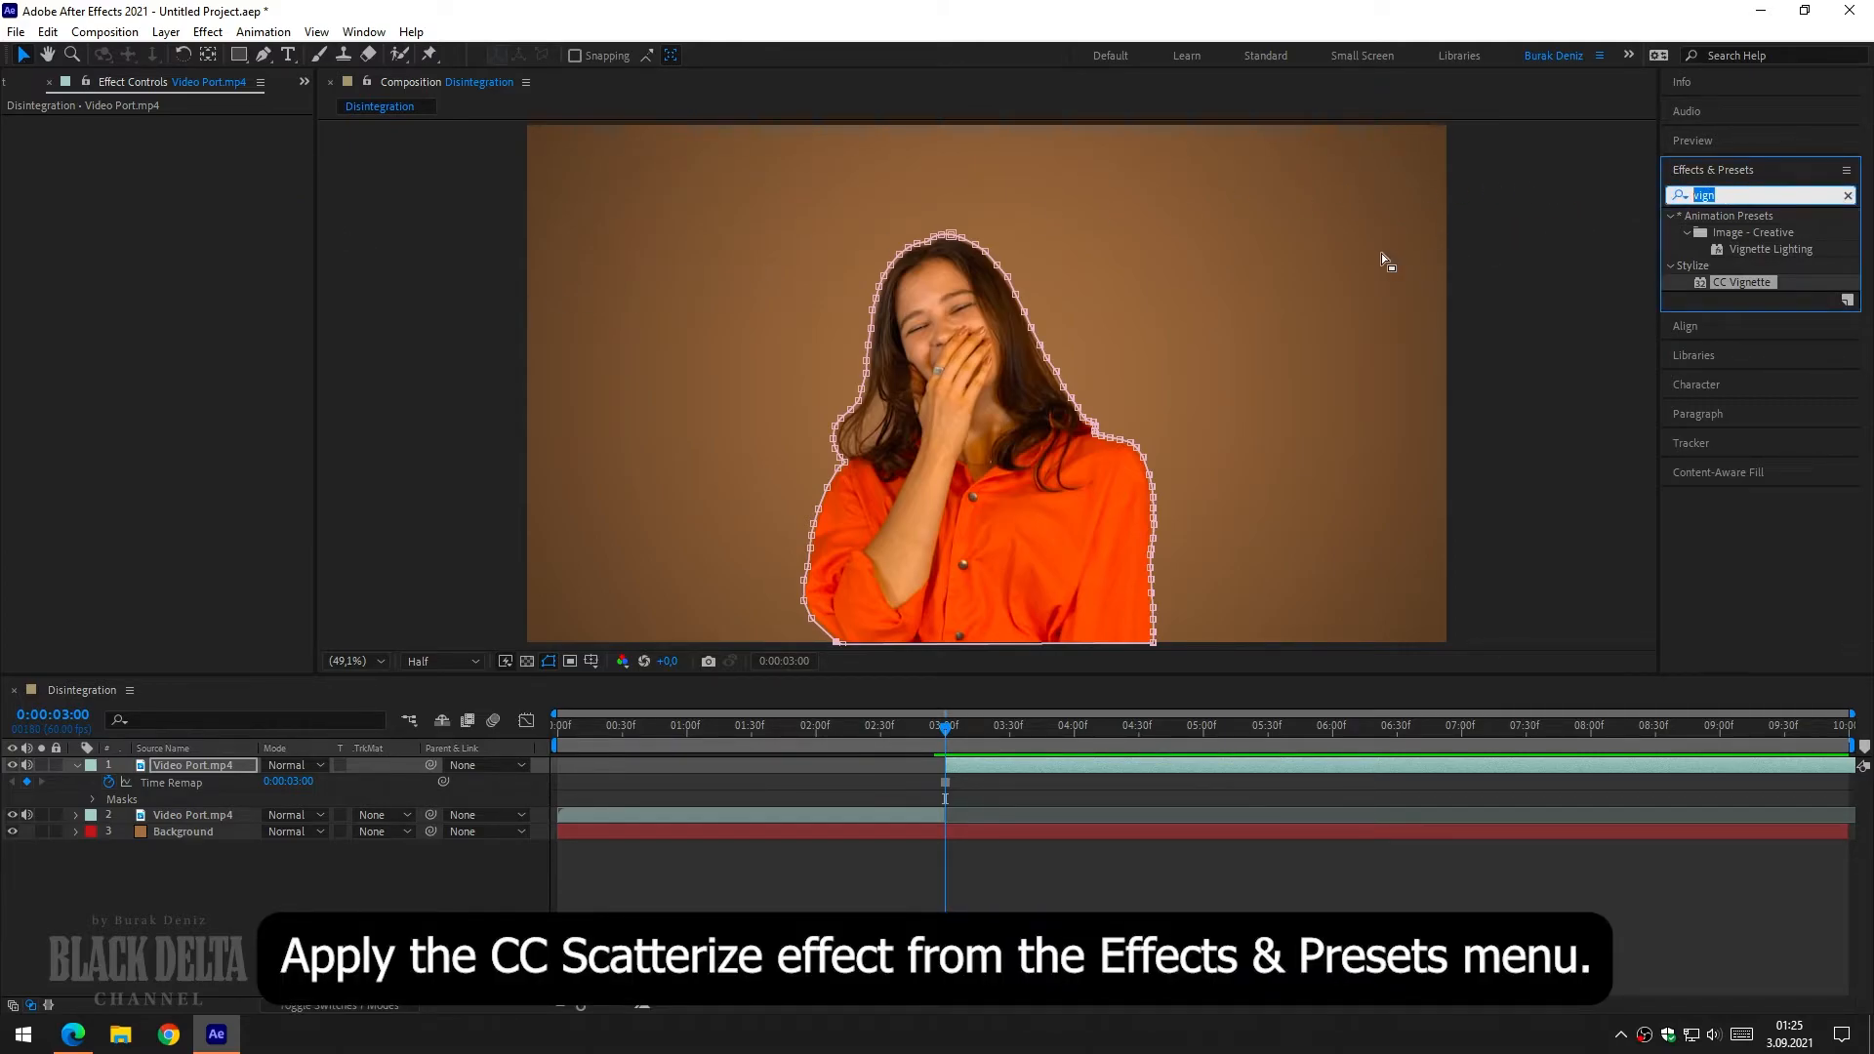
{"action": "type", "text": "scatt"}
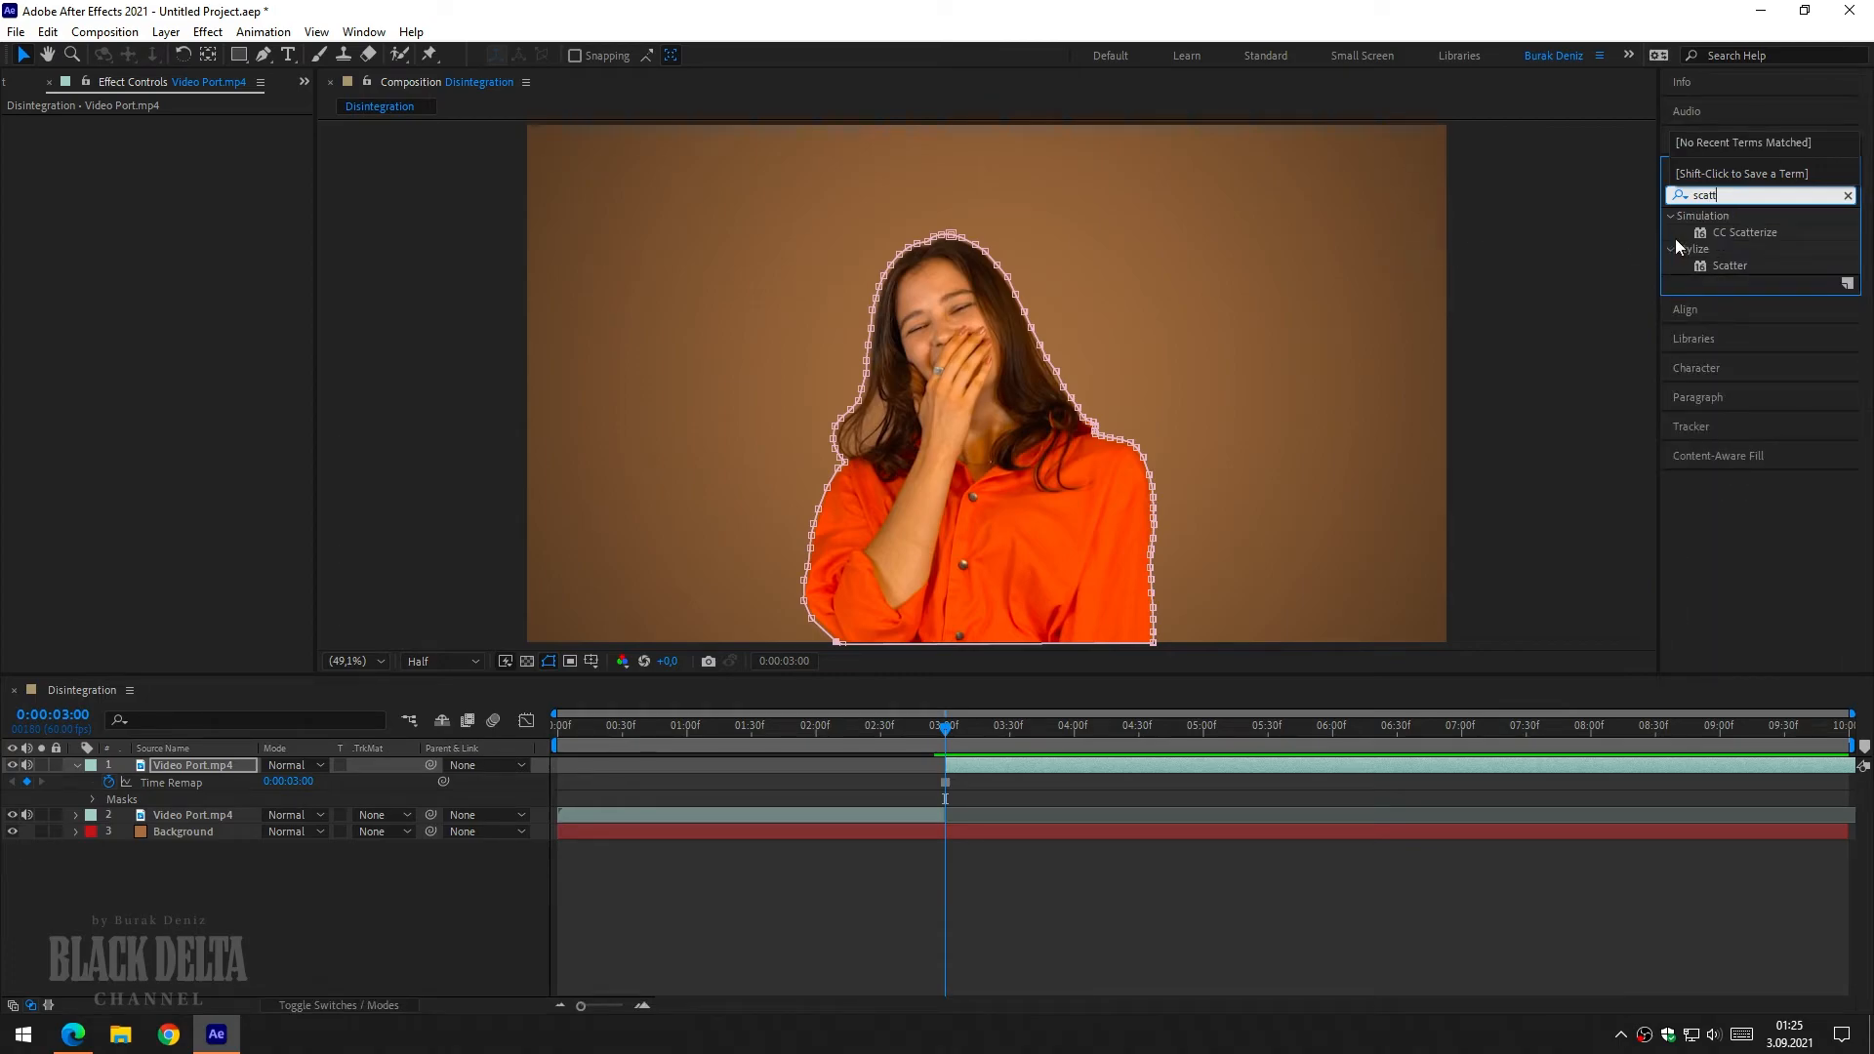
{"action": "left_click_drag", "start_coordinate": [1748, 232], "coordinate": [190, 766]}
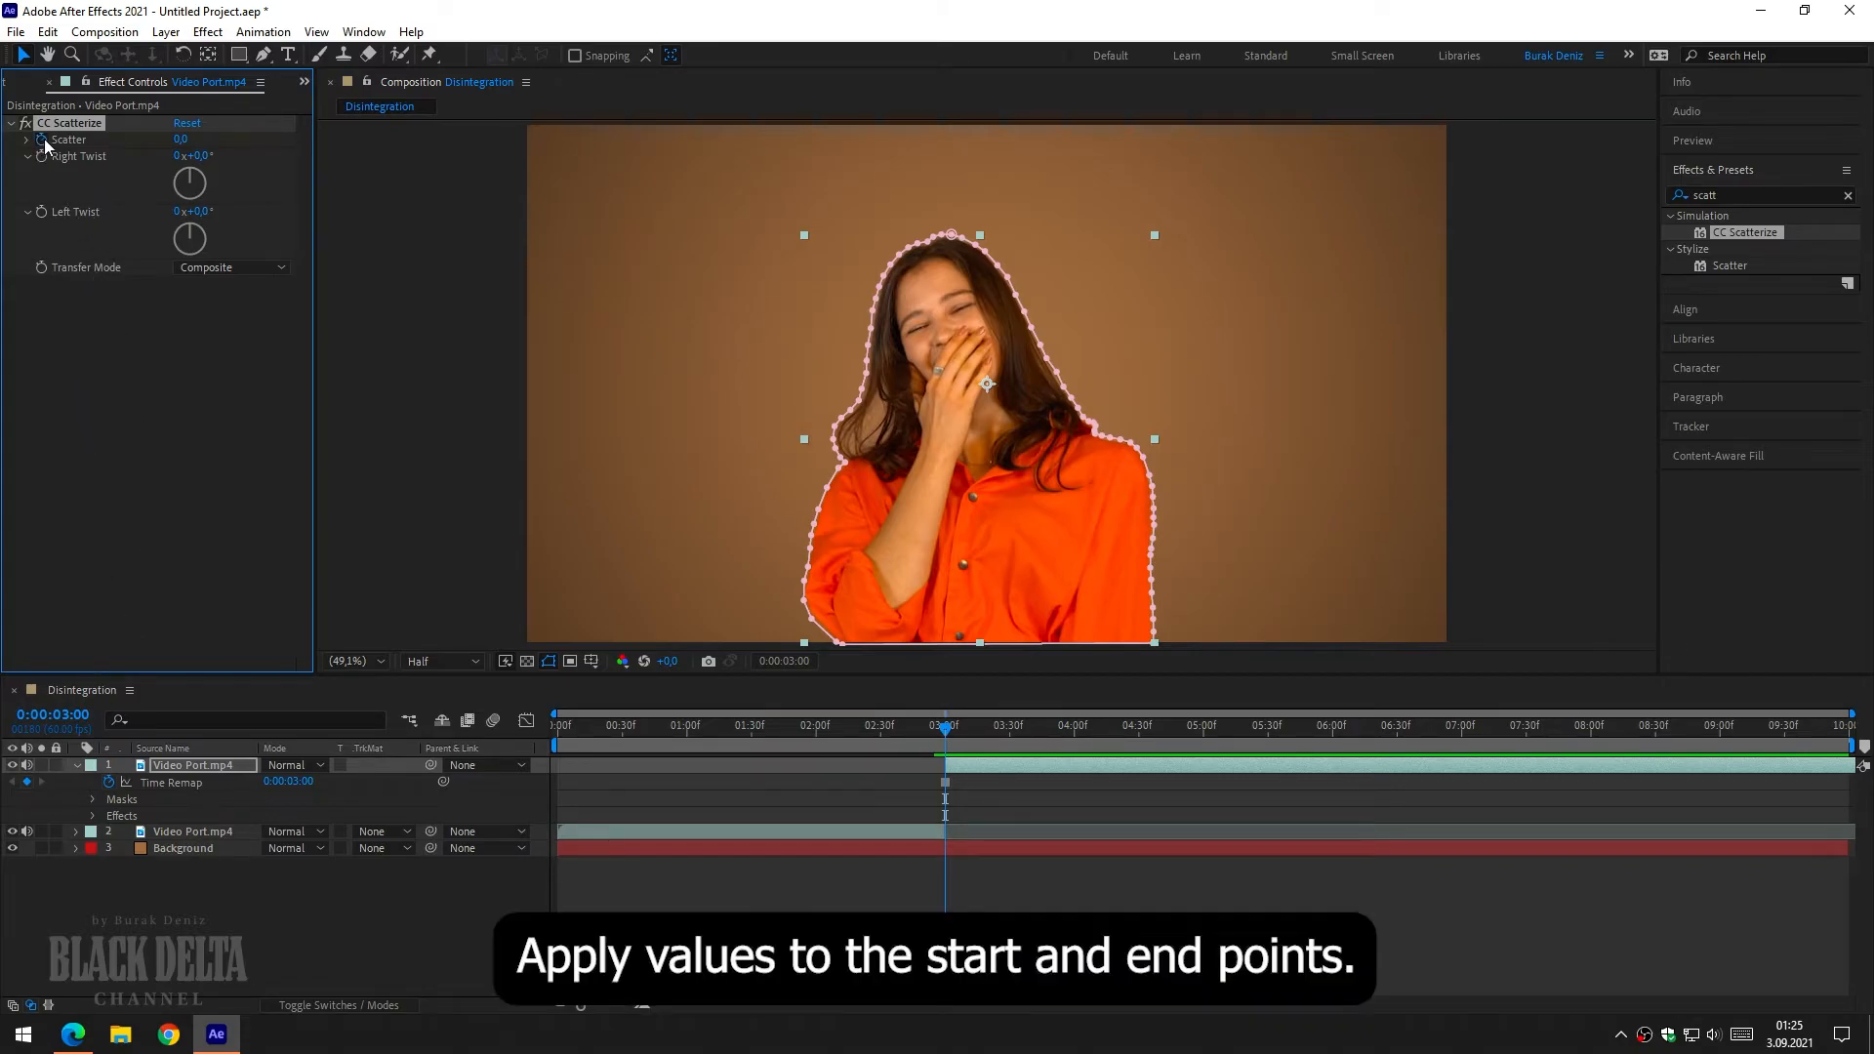
Animate the effect's Scatter value from 0 at 3 seconds to 400 at 8 seconds
{"action": "left_click_drag", "start_coordinate": [953, 742], "coordinate": [1591, 781]}
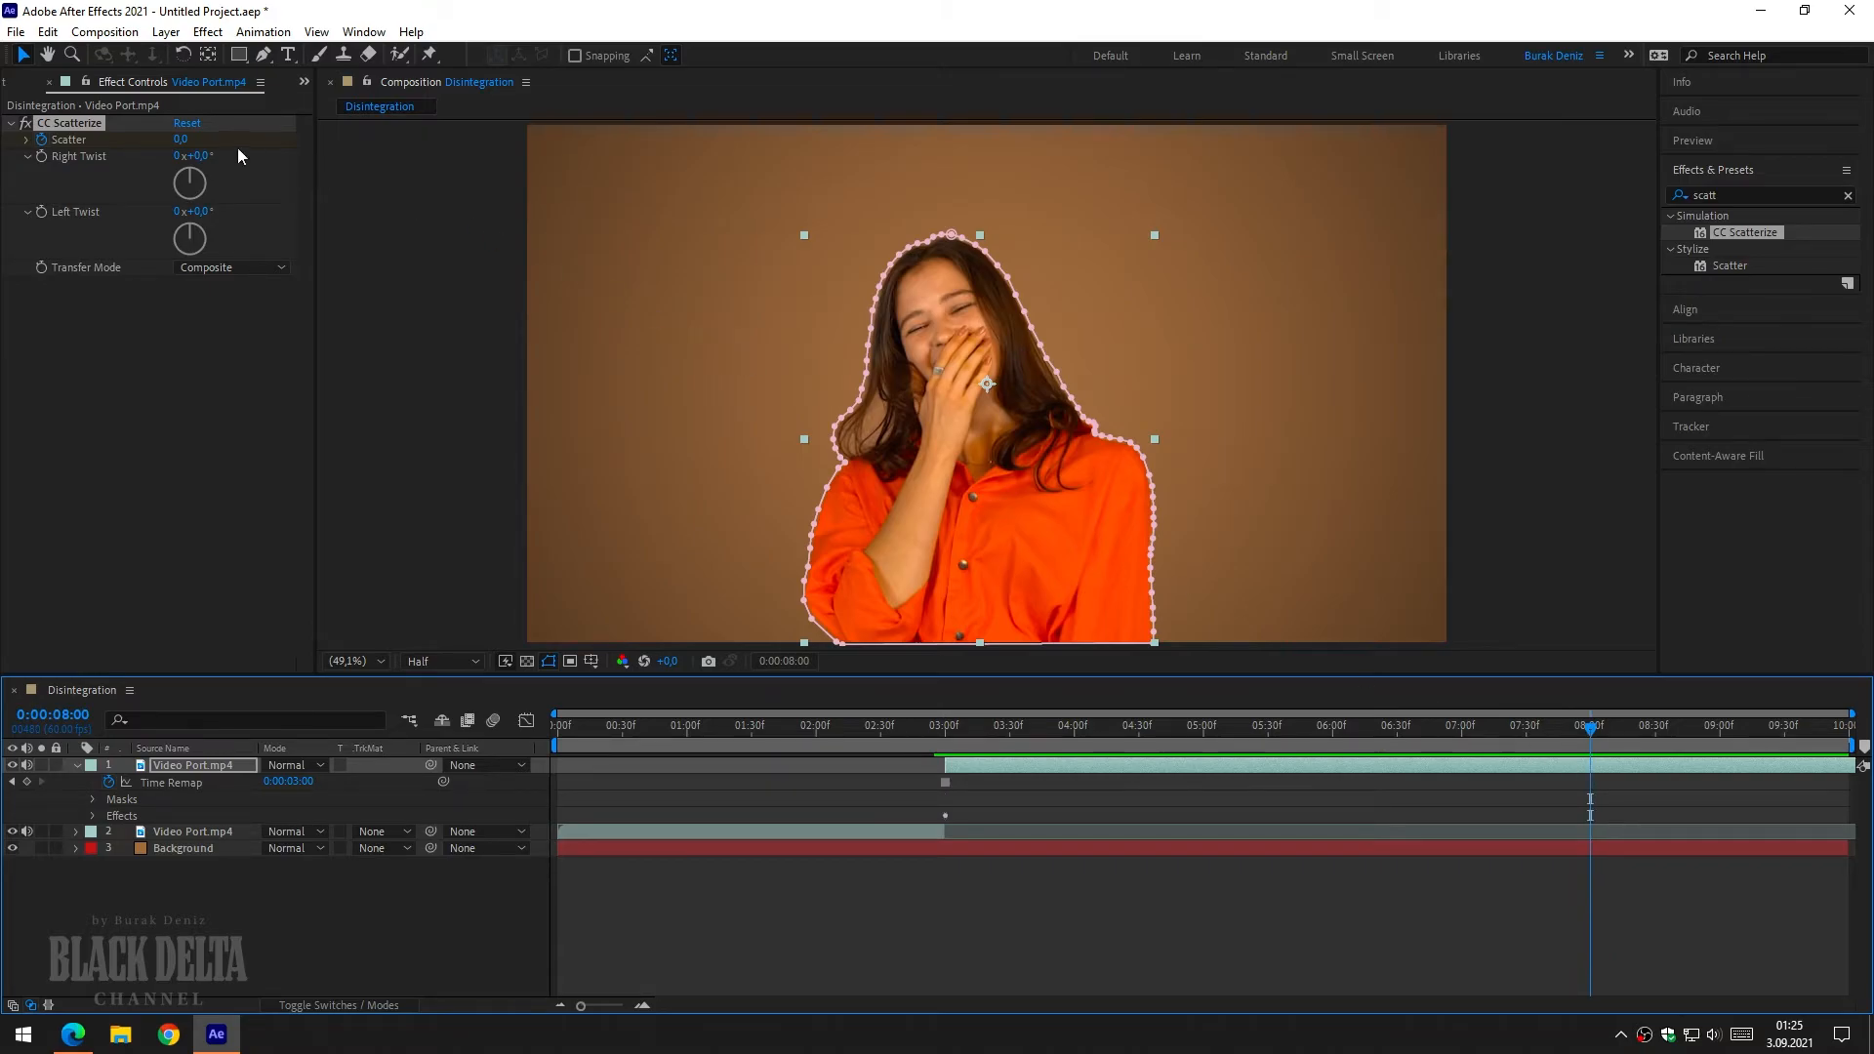
{"action": "left_click_drag", "start_coordinate": [181, 138], "coordinate": [637, 207]}
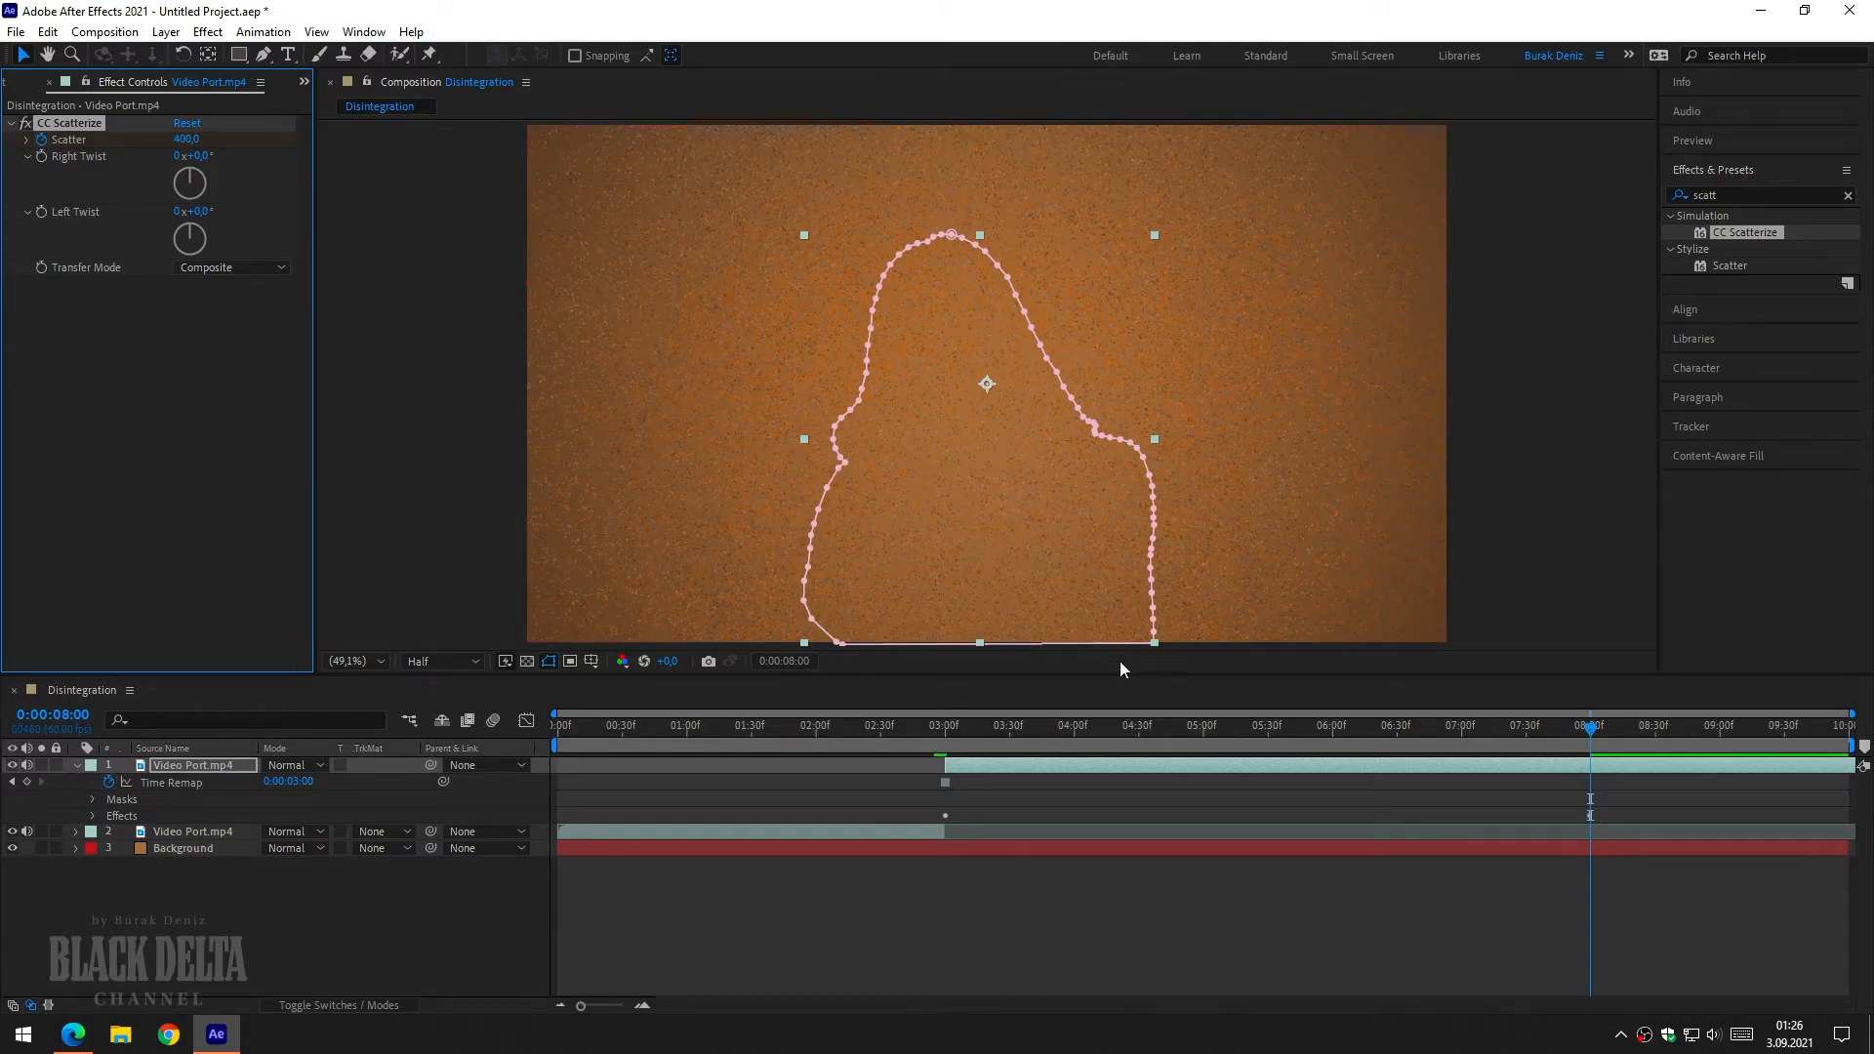
Set an Opacity keyframe of 100% on the top Video Port.mp4 layer at 7 seconds
{"action": "left_click_drag", "start_coordinate": [1574, 734], "coordinate": [1462, 753]}
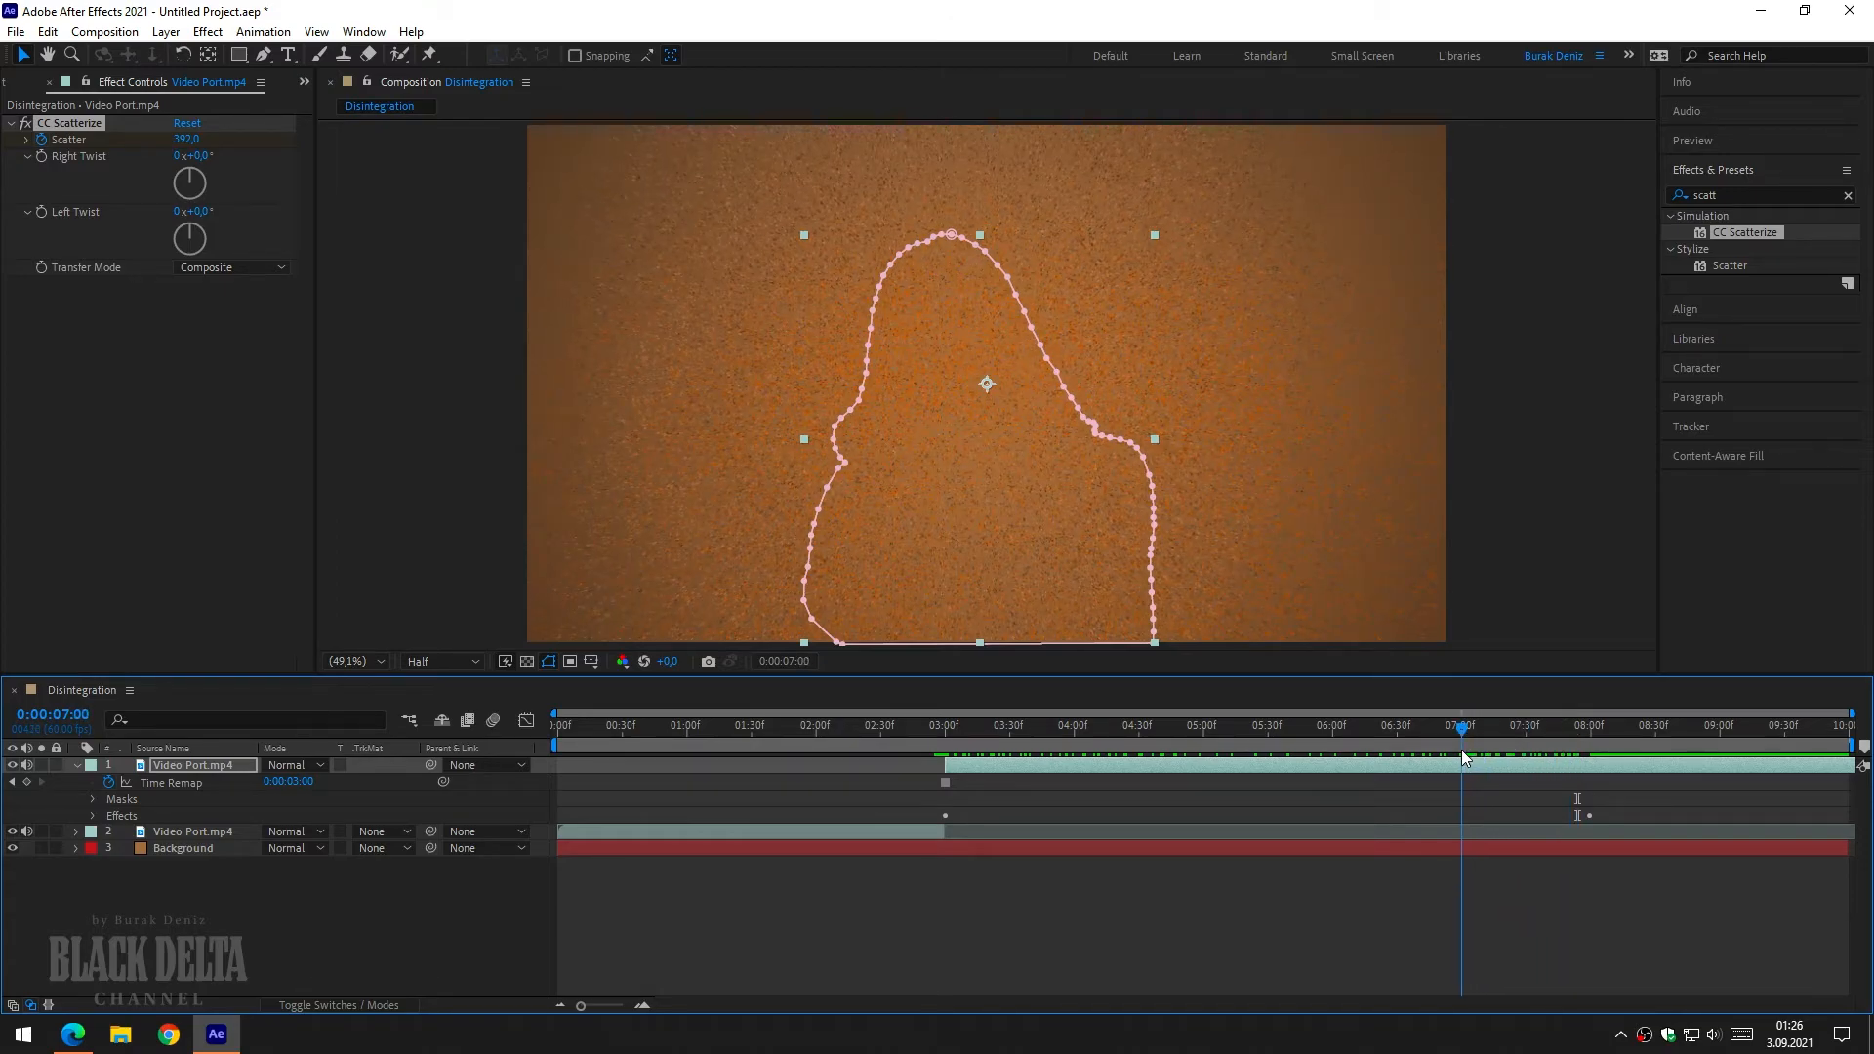
{"action": "left_click", "coordinate": [94, 817]}
{"action": "left_click", "coordinate": [76, 765]}
{"action": "left_click", "coordinate": [155, 828]}
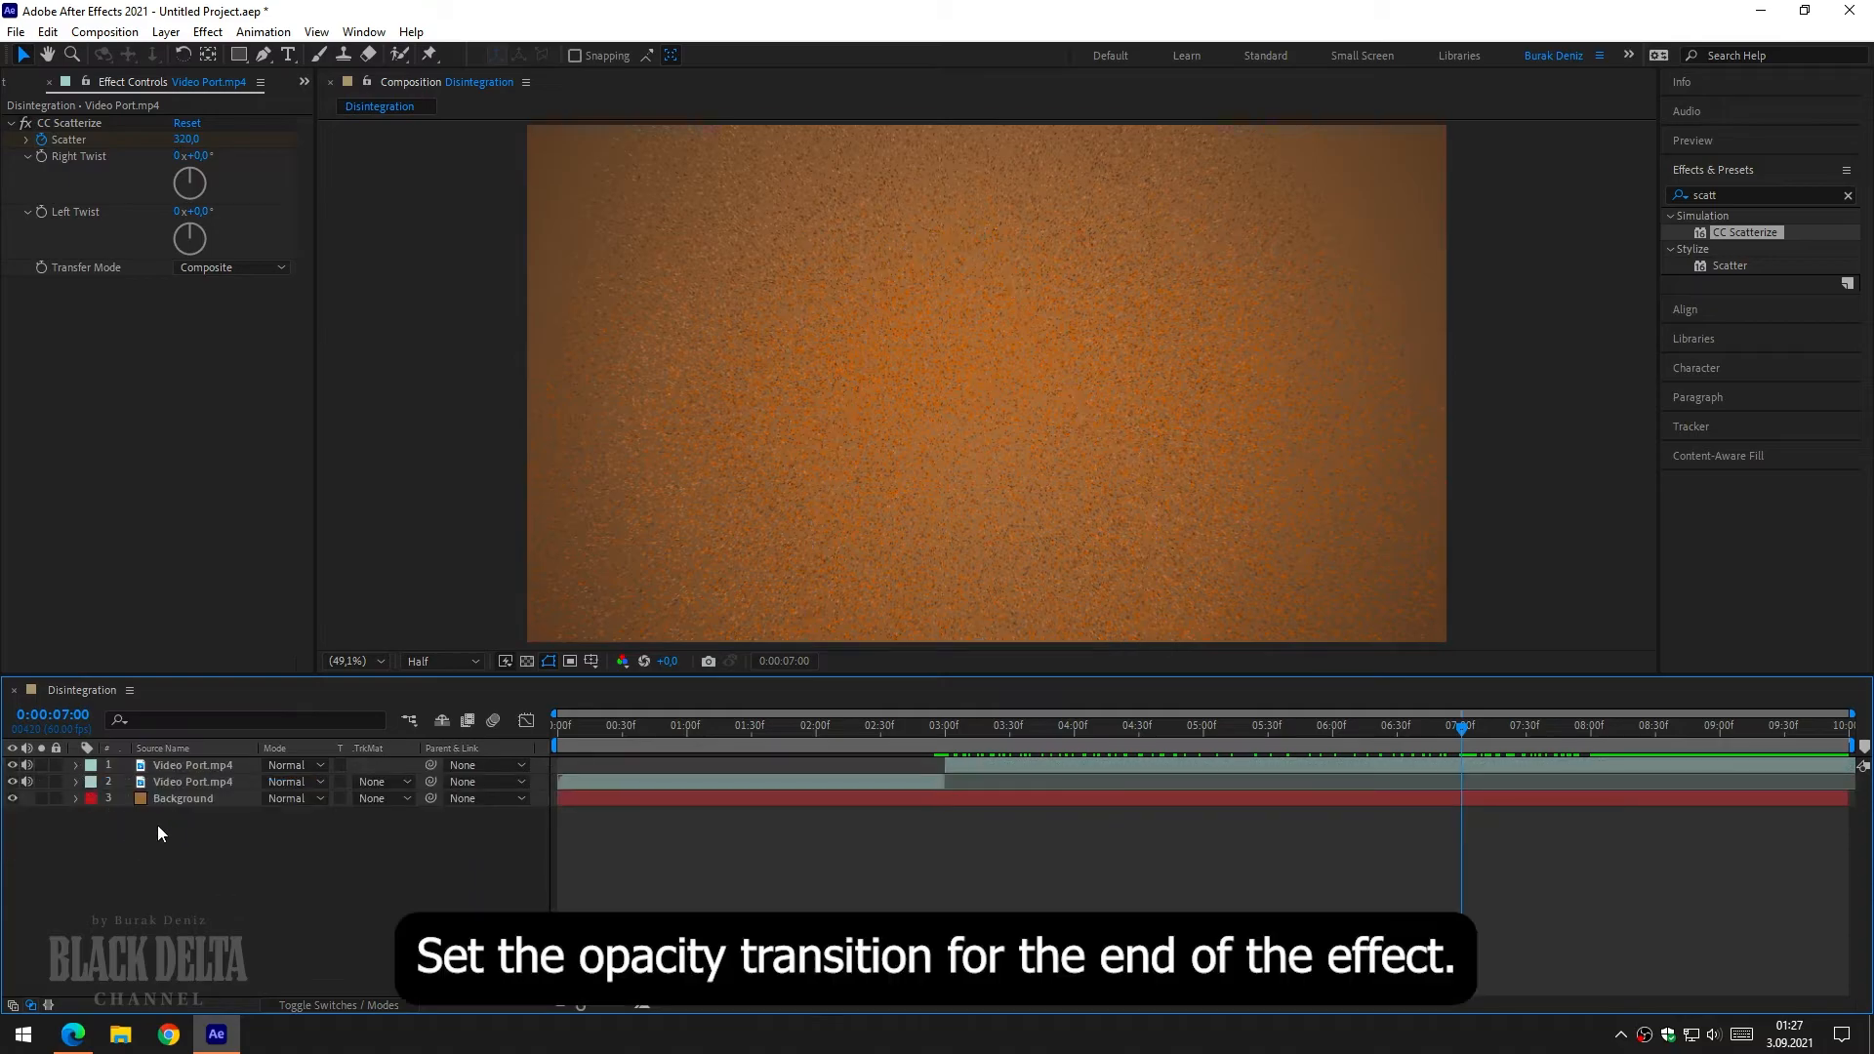
{"action": "left_click", "coordinate": [176, 769]}
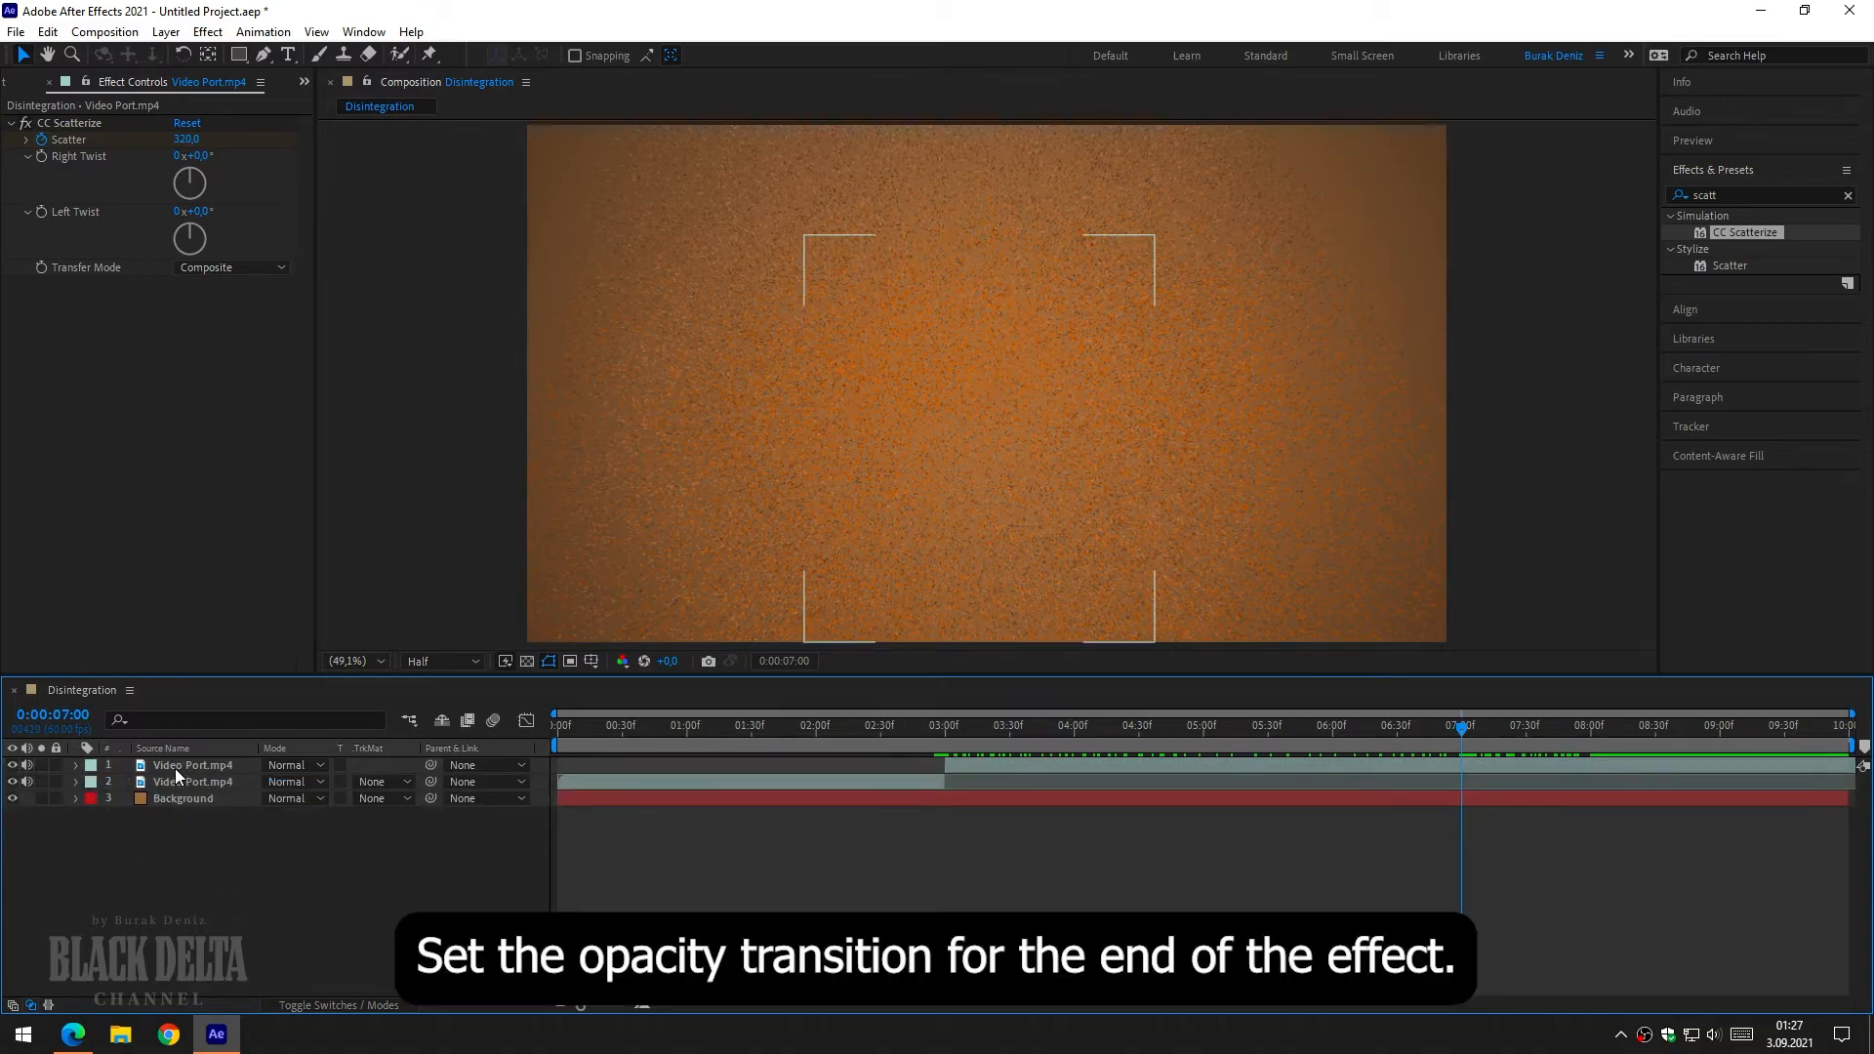
{"action": "left_click", "coordinate": [76, 766]}
{"action": "left_click", "coordinate": [92, 833]}
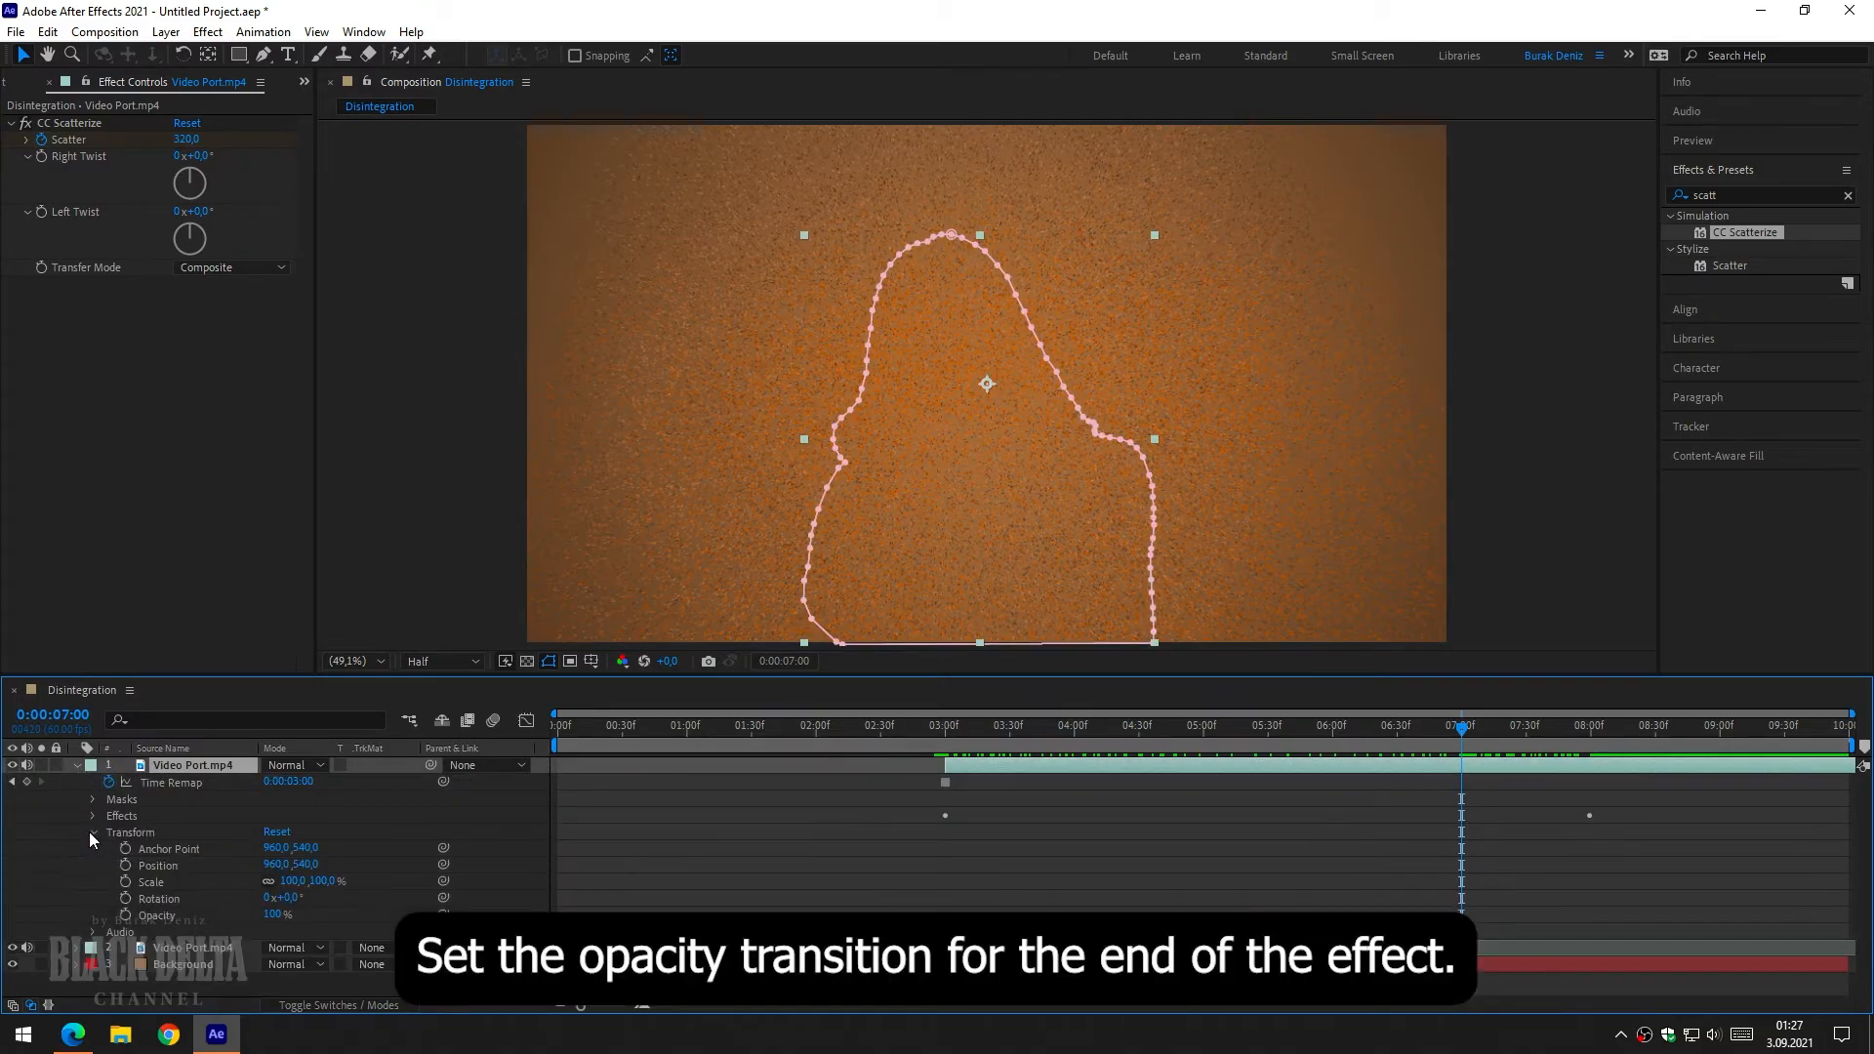
{"action": "left_click", "coordinate": [125, 916]}
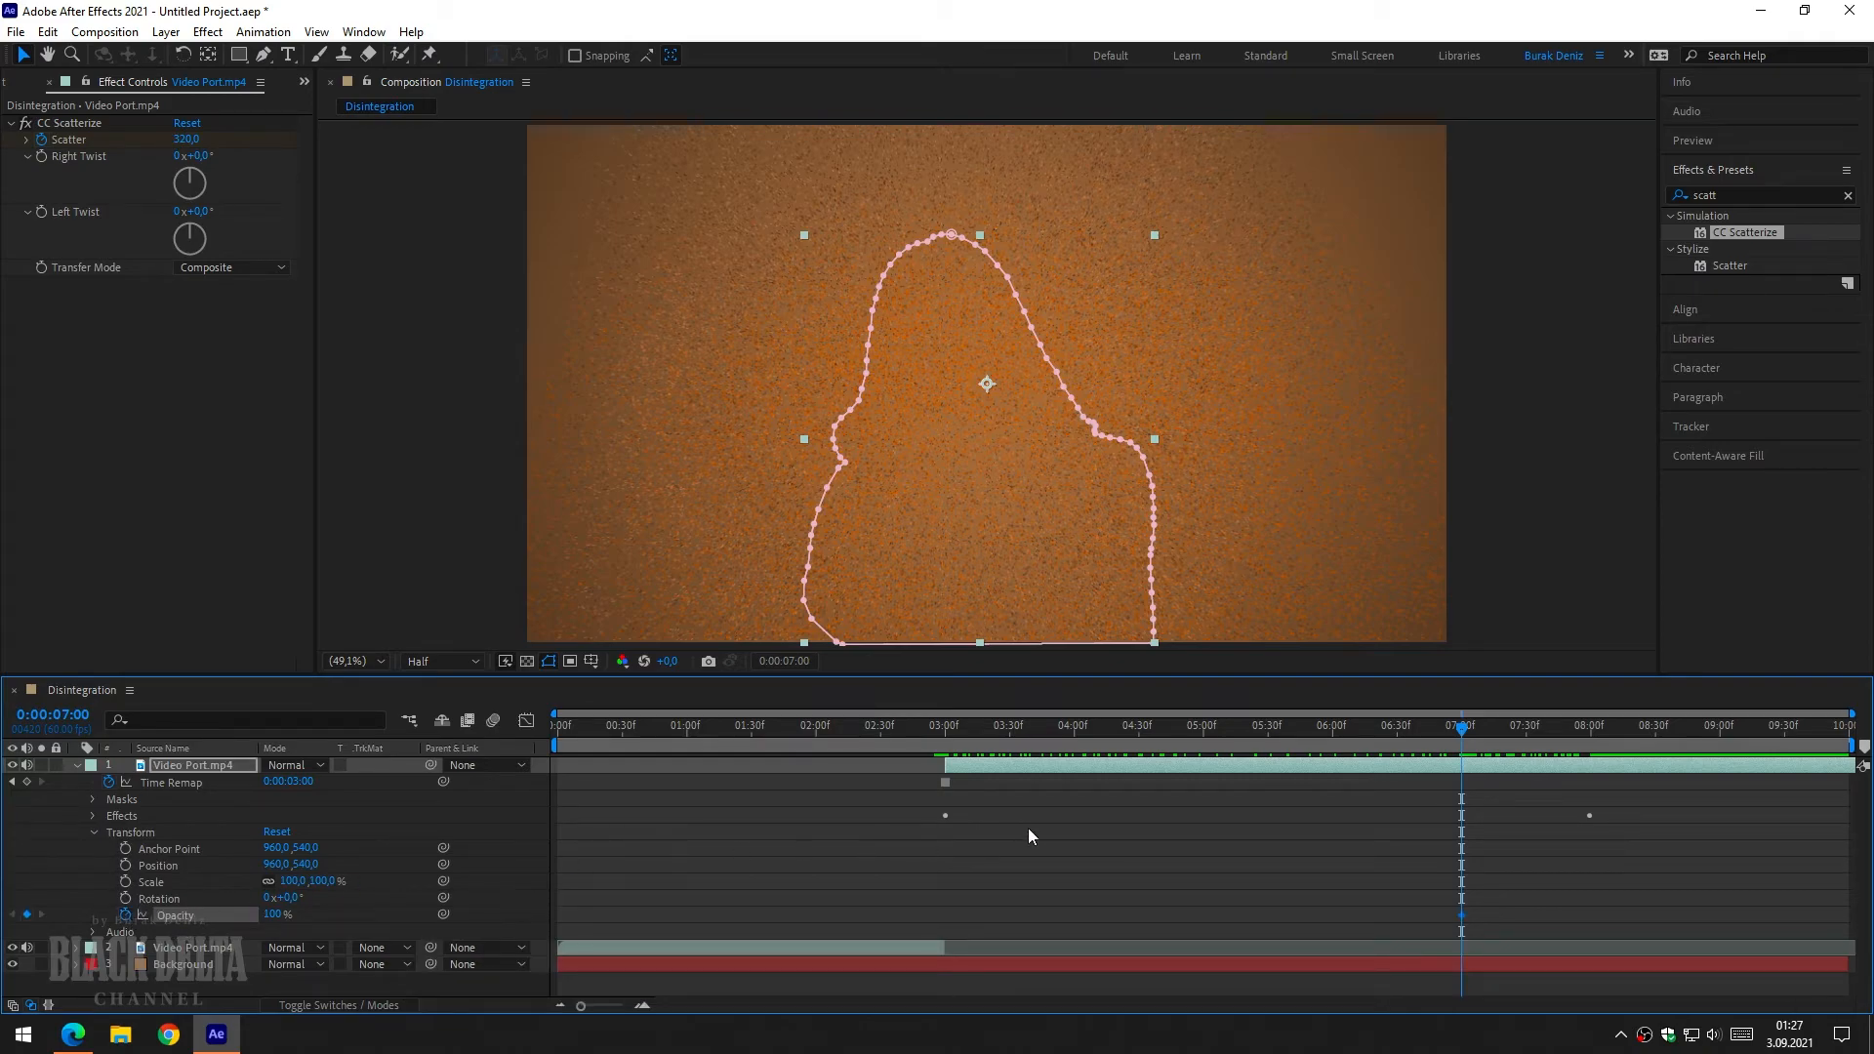
Fade the scattered layer out with a lowered Opacity keyframe at 8 seconds and scrub back towards the start of the composition
{"action": "left_click", "coordinate": [1593, 738]}
{"action": "left_click_drag", "start_coordinate": [273, 915], "coordinate": [179, 915]}
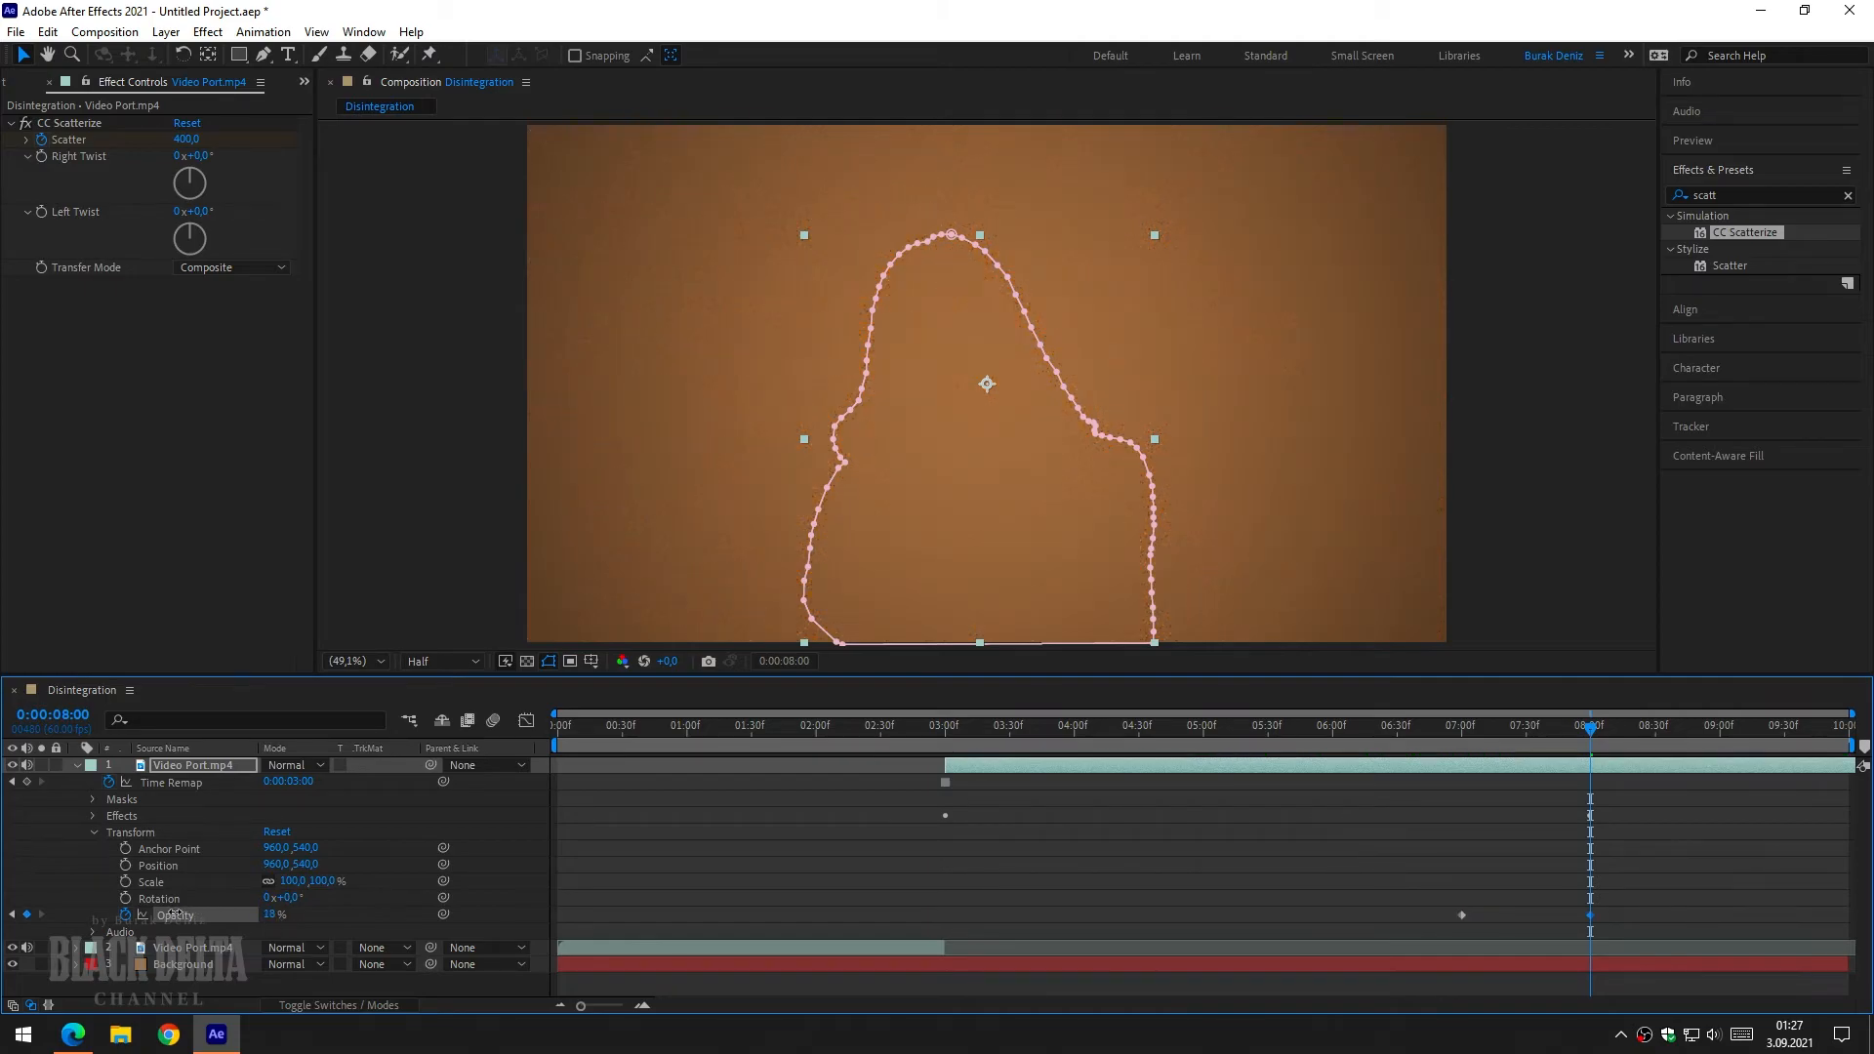
{"action": "left_click_drag", "start_coordinate": [1473, 736], "coordinate": [603, 788]}
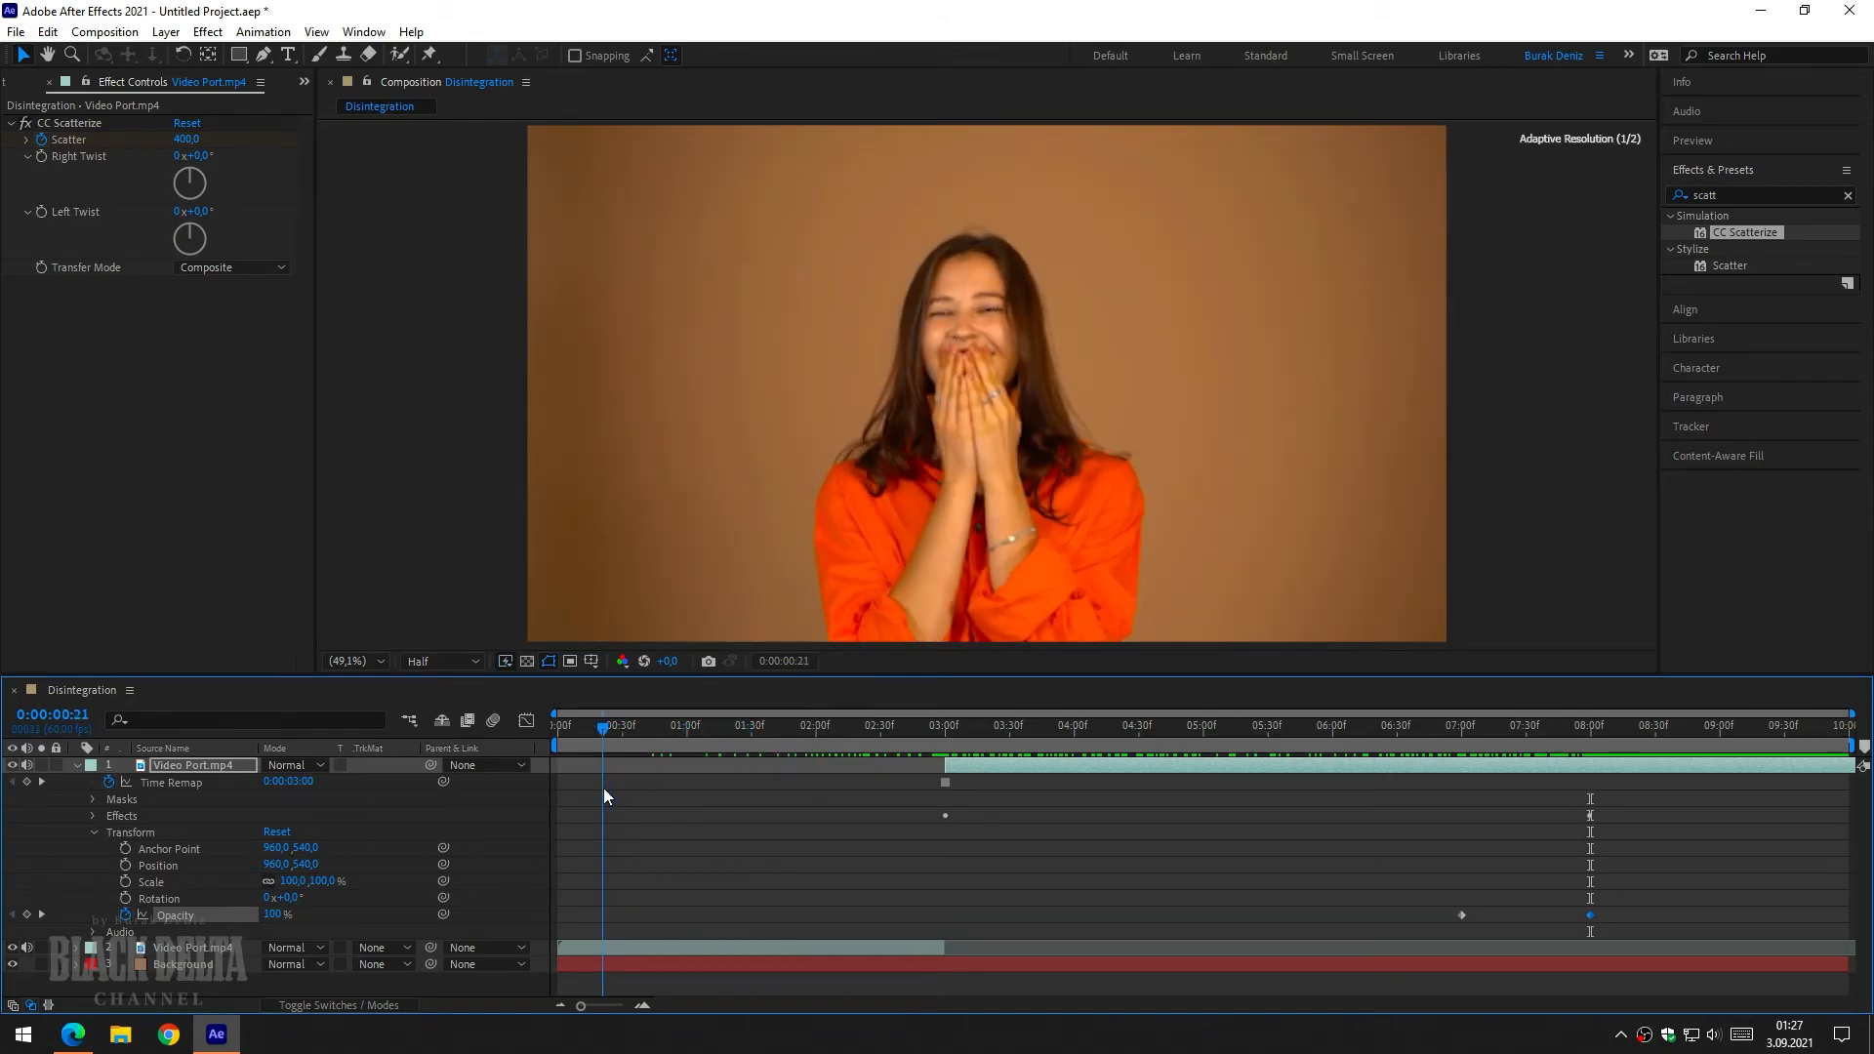